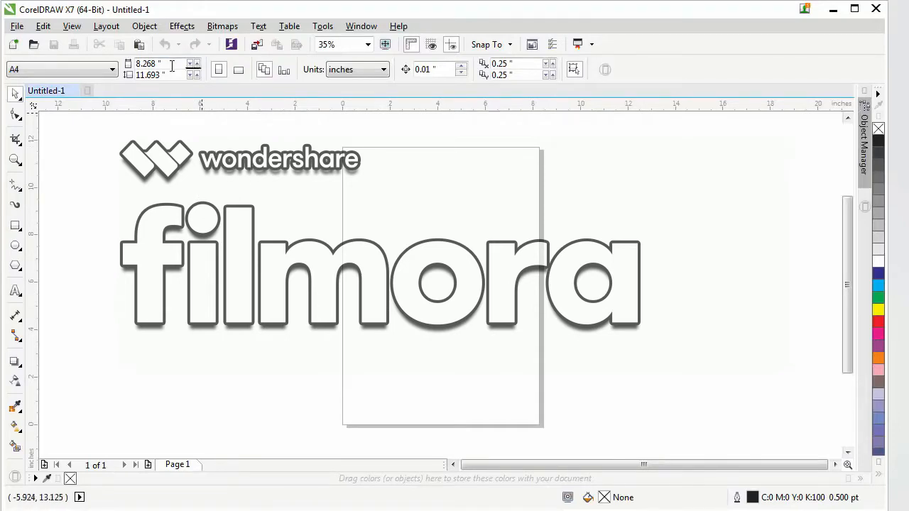
Set the page size to 24 inches wide by 36 inches high, keeping inches as the units.
left_click(148, 64)
double_click(148, 64)
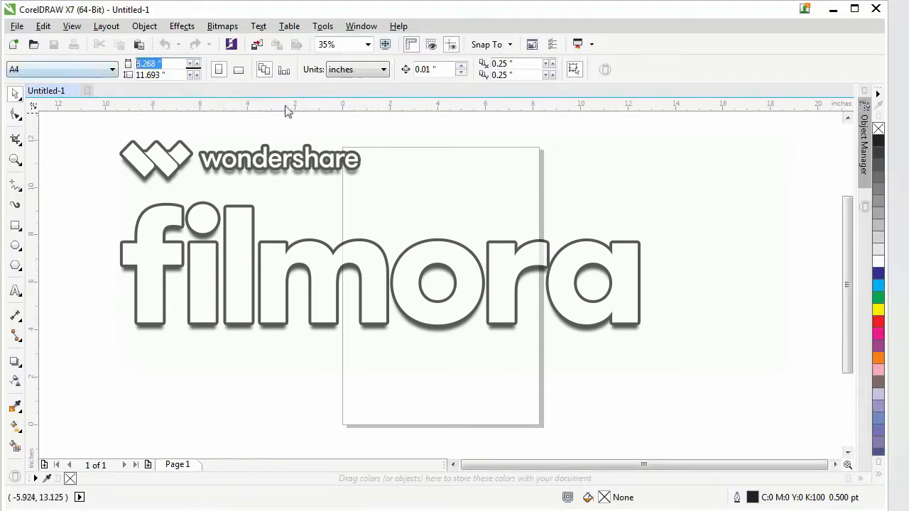
left_click(353, 71)
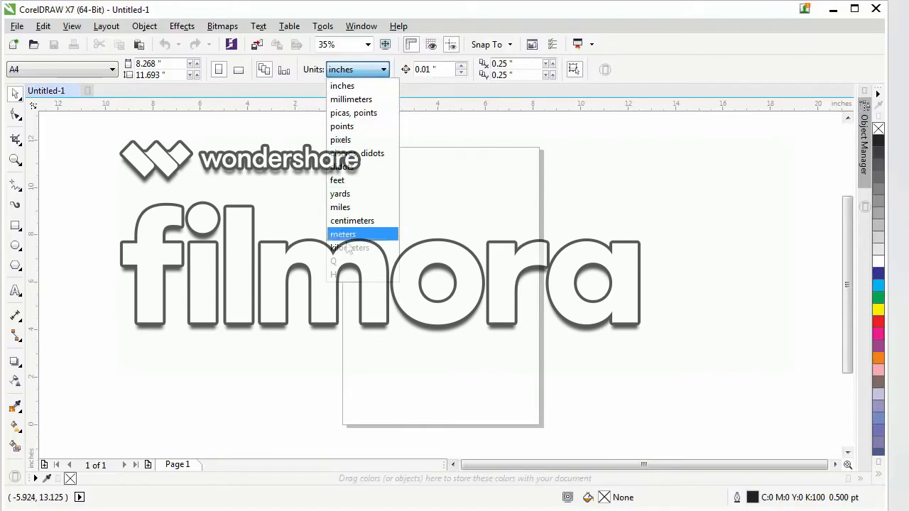
left_click(359, 71)
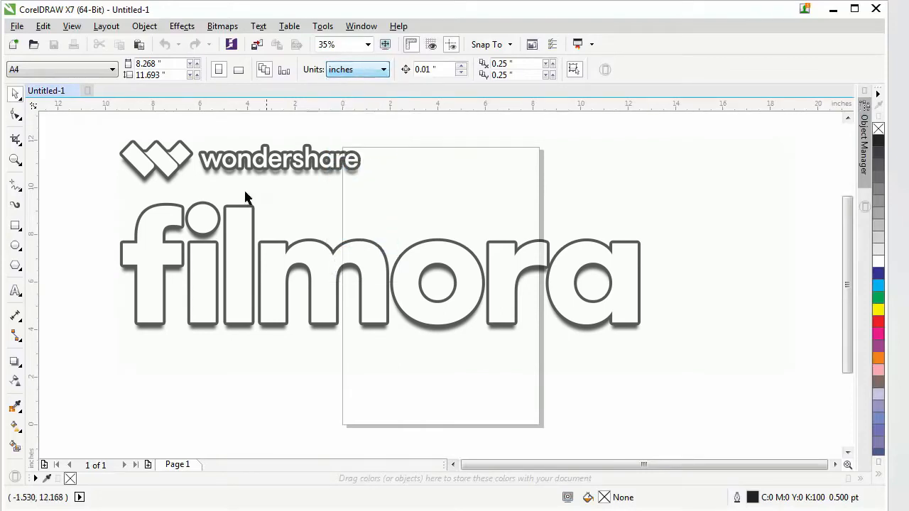
left_click(177, 67)
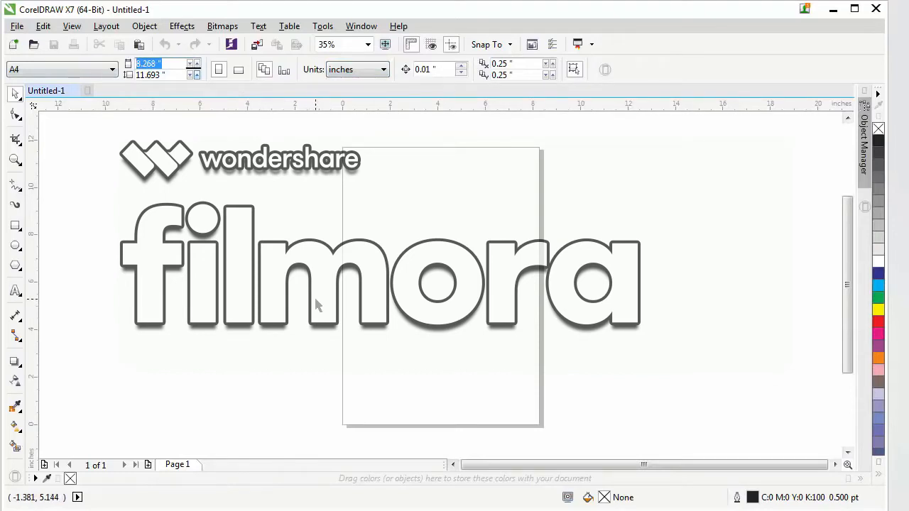
type("24")
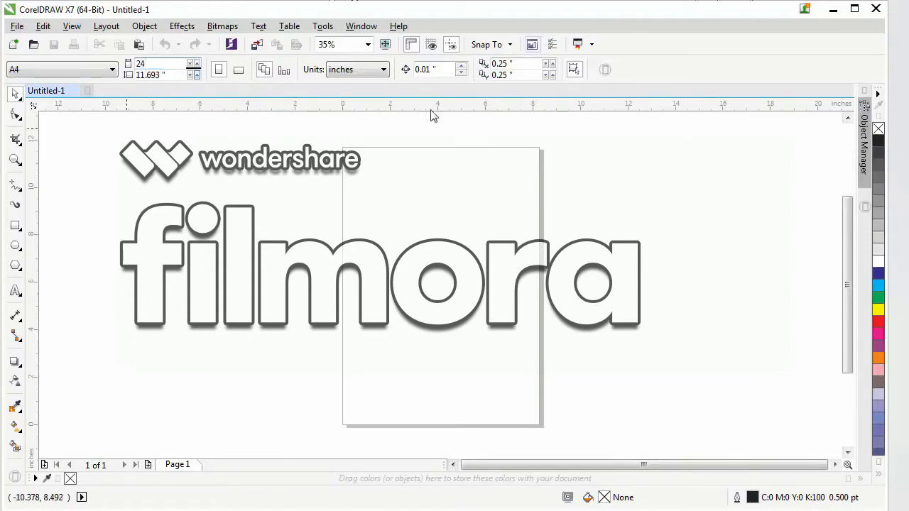
left_click(172, 75)
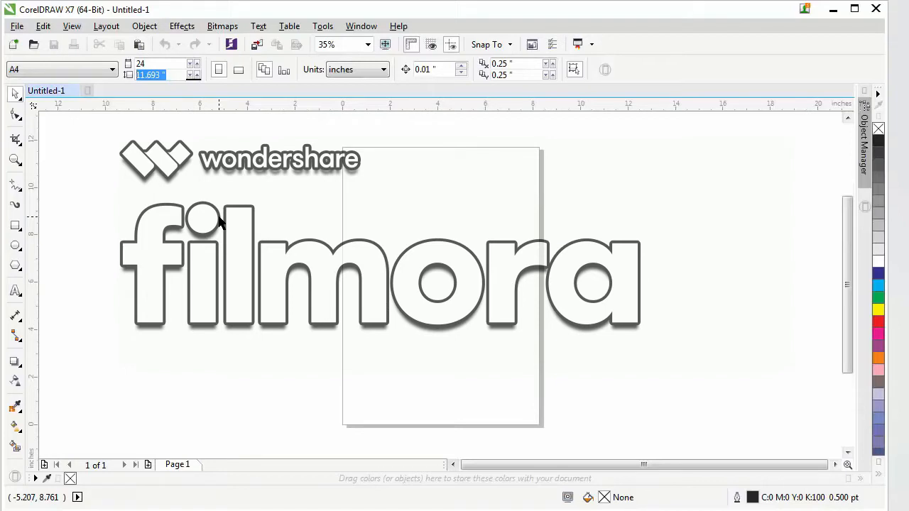
type("36")
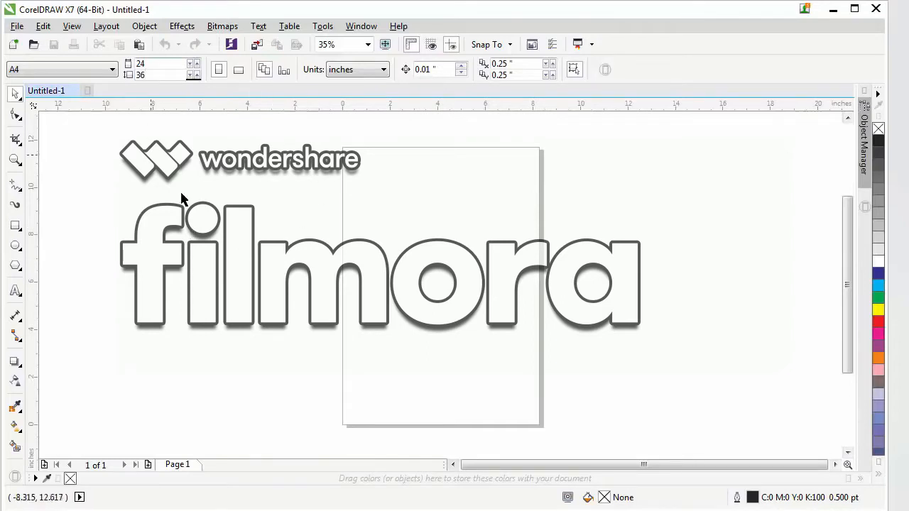
key("Return")
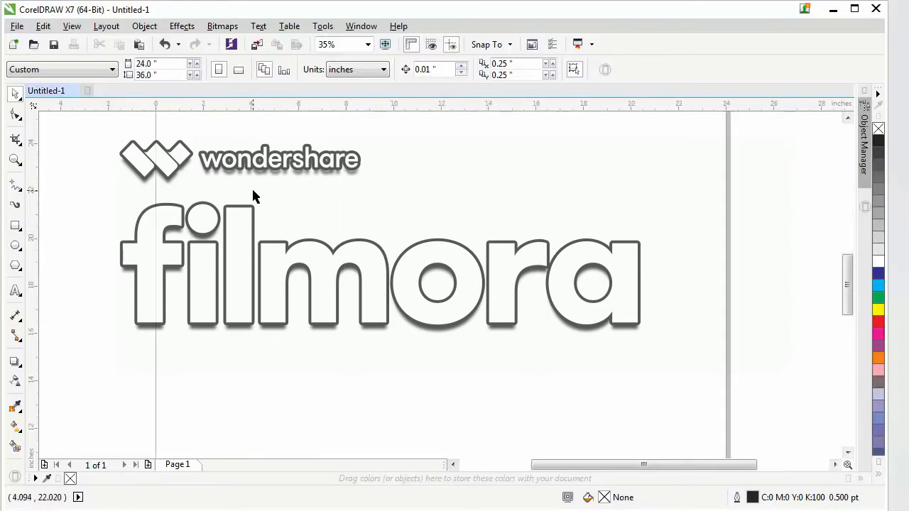
scroll(301, 223, "down", 3)
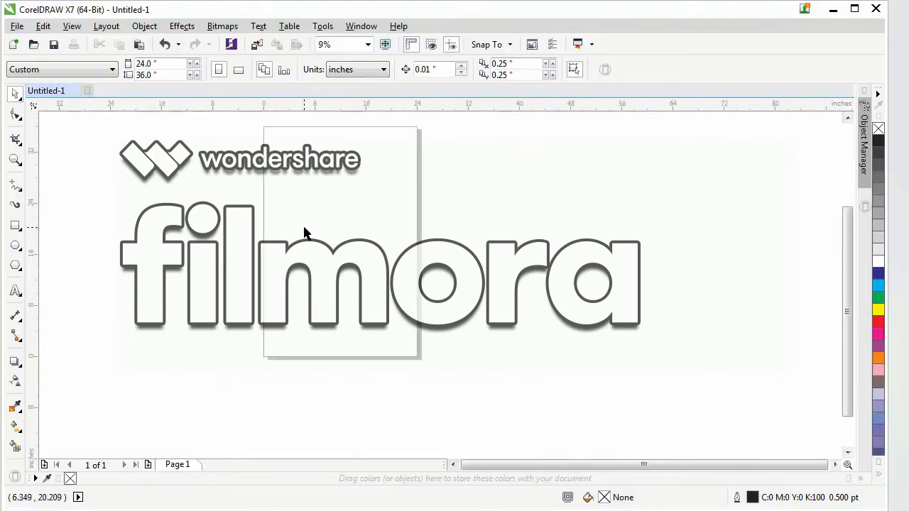
left_click(847, 117)
left_click_drag(234, 147, 458, 410)
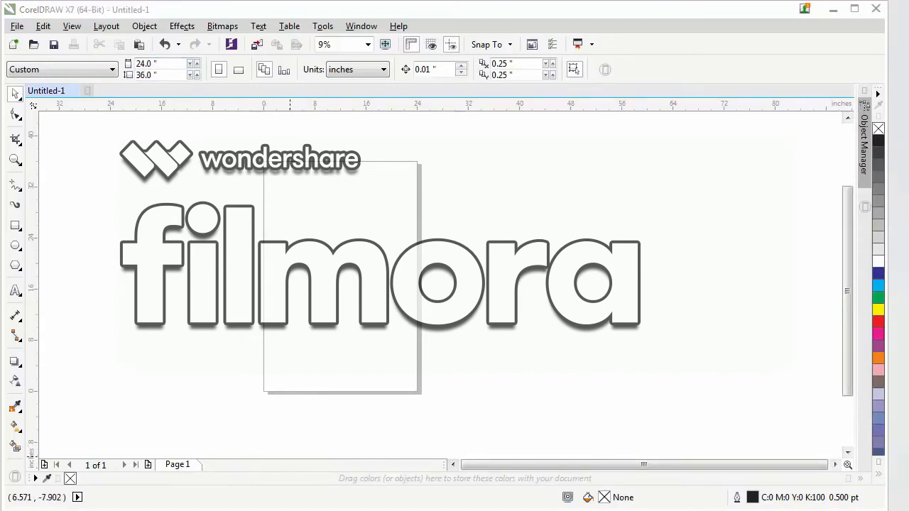
left_click(135, 508)
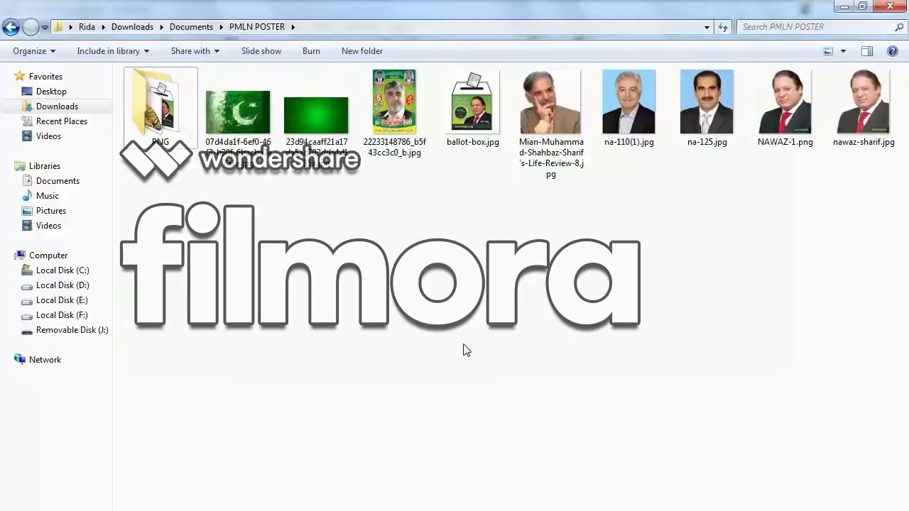
double_click(398, 100)
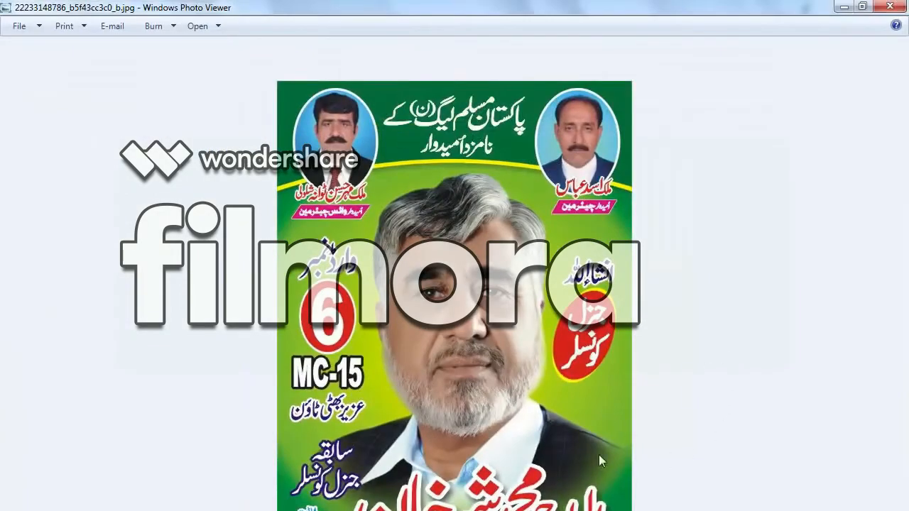
left_click(862, 6)
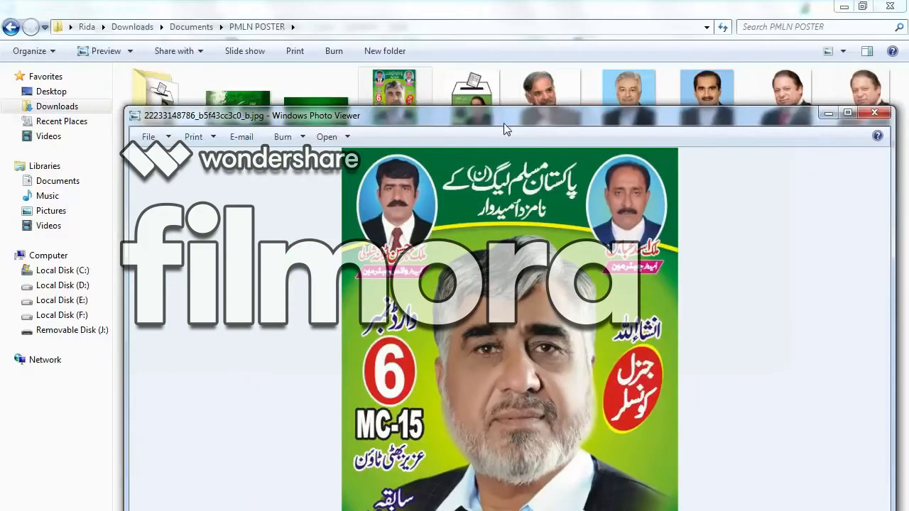
left_click_drag(503, 123, 444, 17)
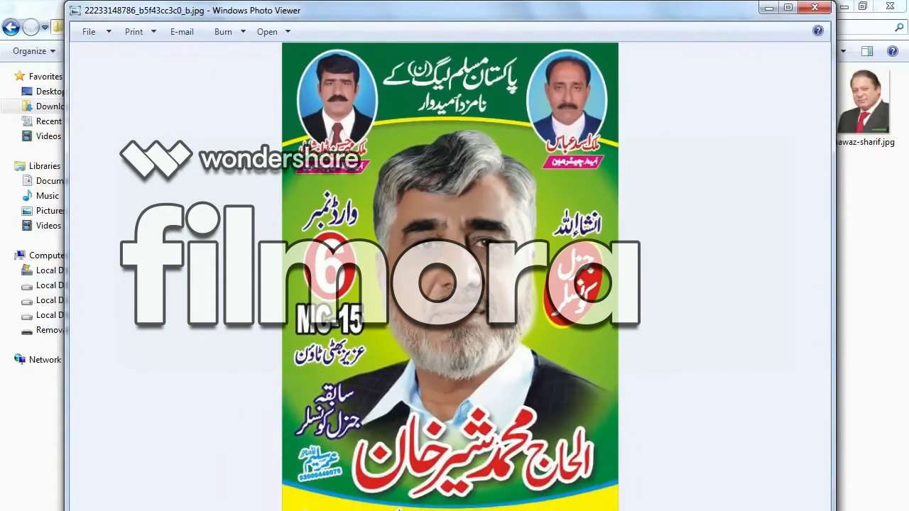
left_click_drag(433, 510, 420, 489)
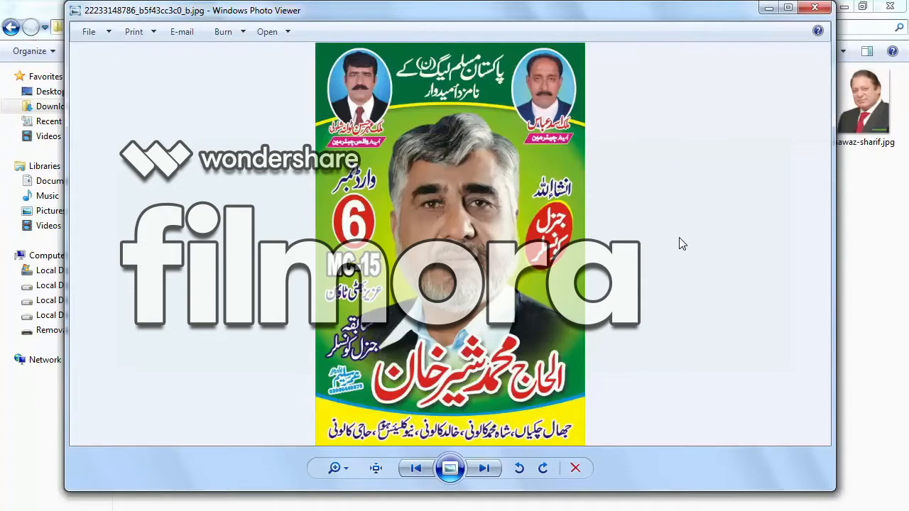
left_click(766, 9)
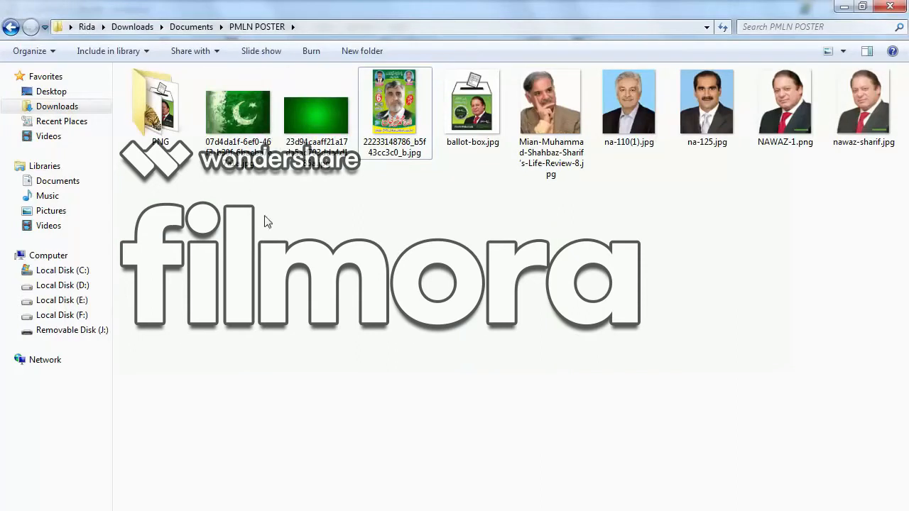
Import all the images from the PNG subfolder into the CorelDRAW document and scale them together to 66.7%.
double_click(160, 106)
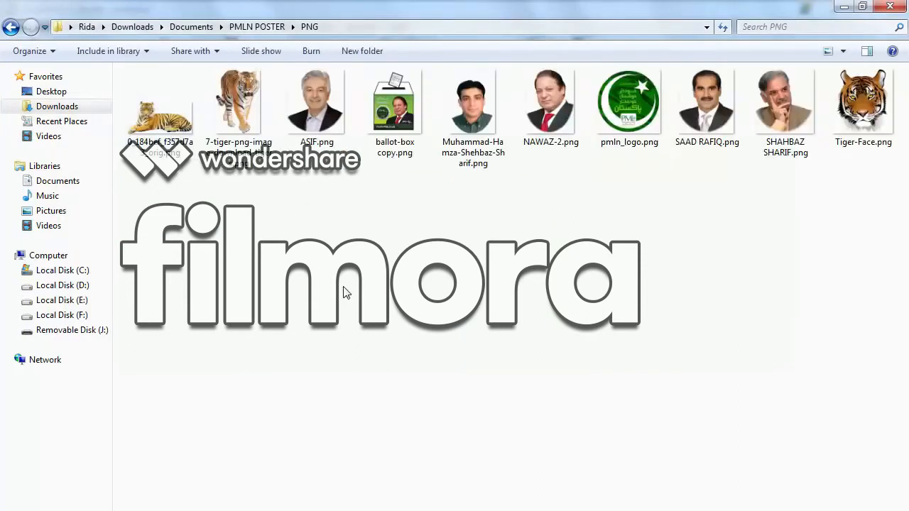
left_click_drag(149, 187, 908, 63)
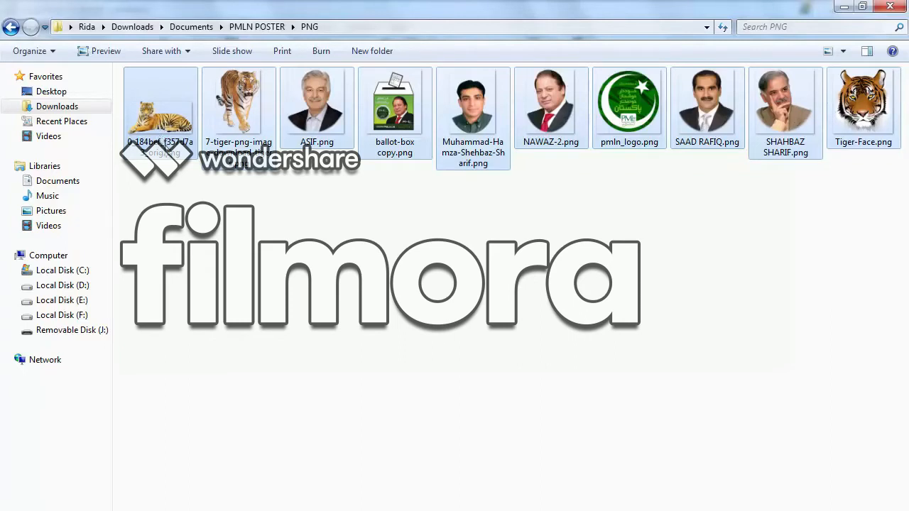
left_click_drag(161, 145, 216, 233)
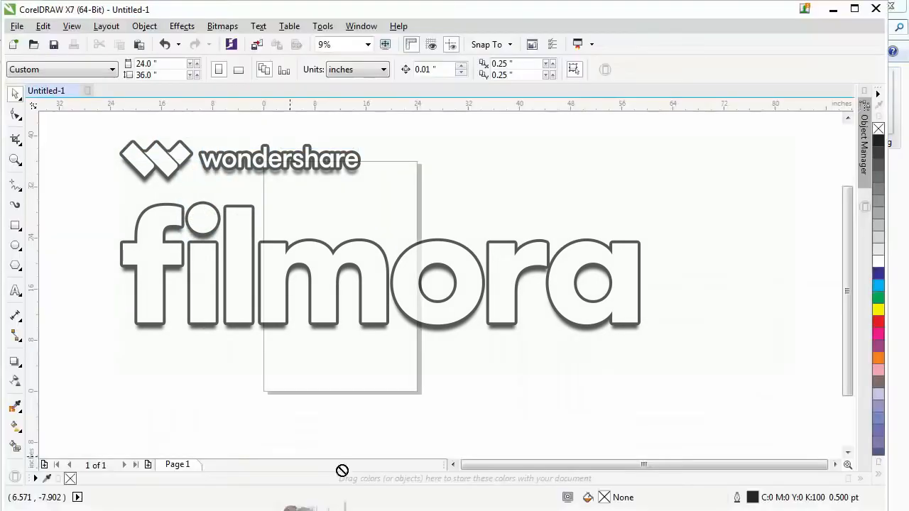
left_click_drag(247, 260, 267, 301)
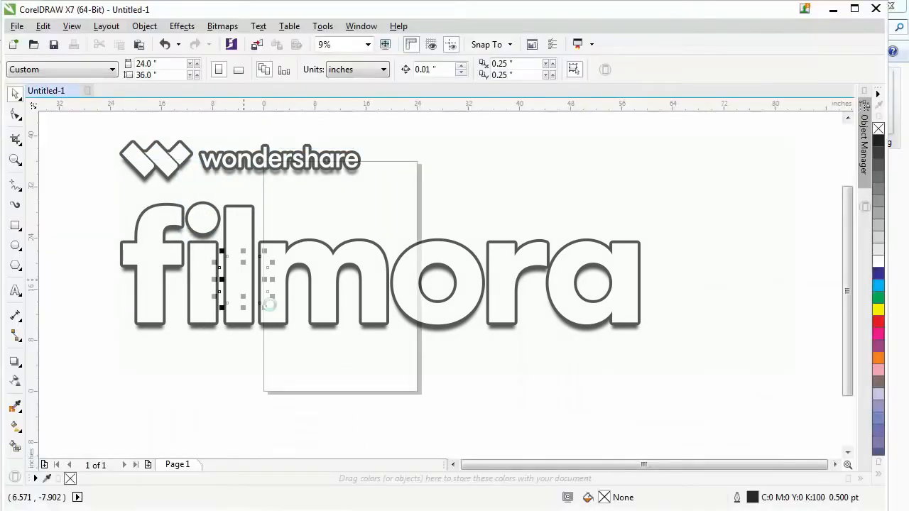
left_click_drag(87, 142, 392, 359)
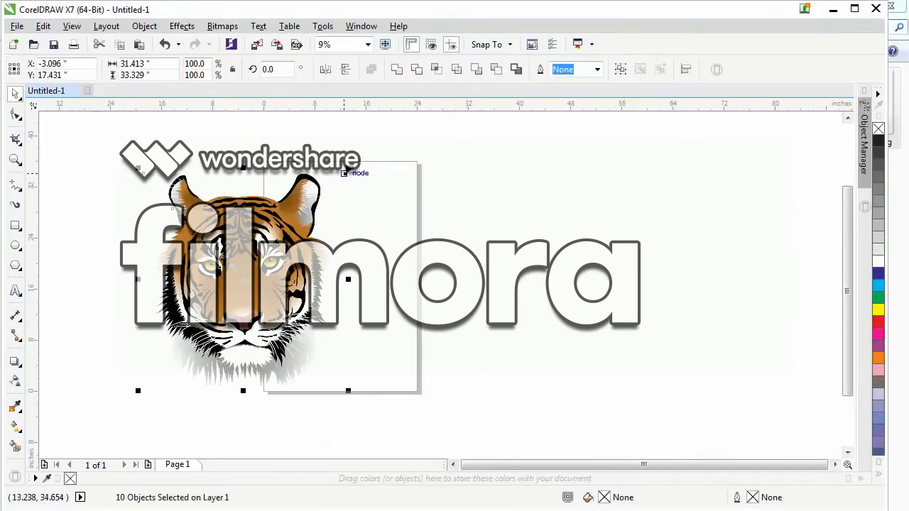
left_click_drag(348, 169, 312, 204)
Move the tiger face, the round green party logo and three of the portraits out of the stack to the area right of the page.
left_click_drag(268, 254, 536, 188)
left_click(192, 371)
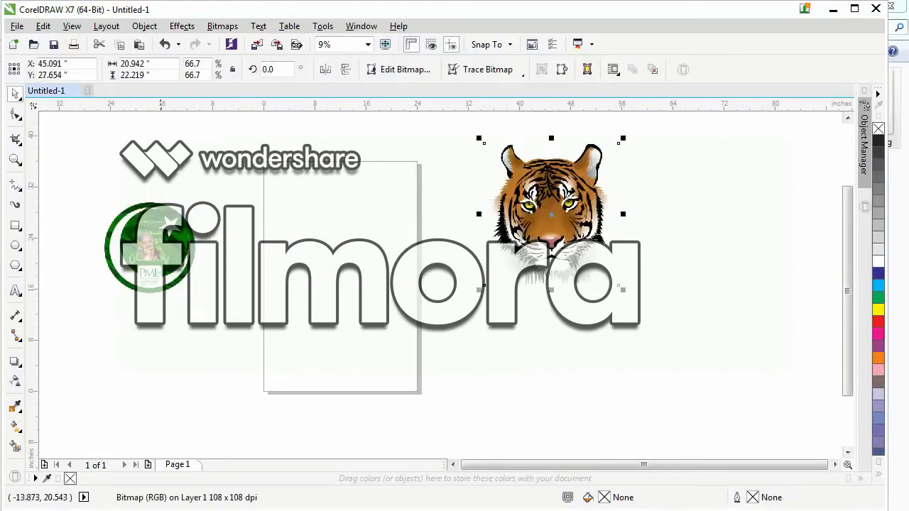
left_click_drag(141, 236, 592, 320)
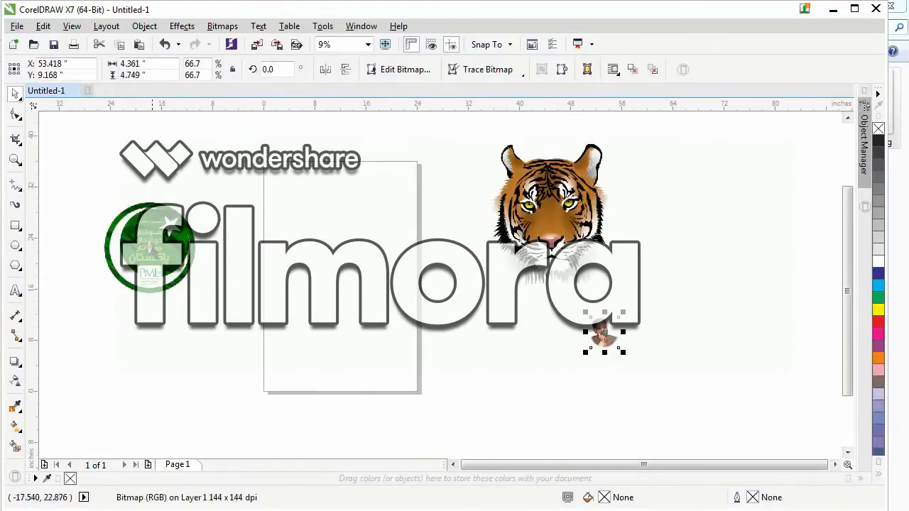
left_click_drag(151, 244, 564, 330)
left_click_drag(159, 237, 712, 201)
left_click_drag(190, 269, 504, 342)
Spread out the remaining portraits, the ballot box and the two full-body tigers left of the page.
left_click_drag(169, 192, 198, 155)
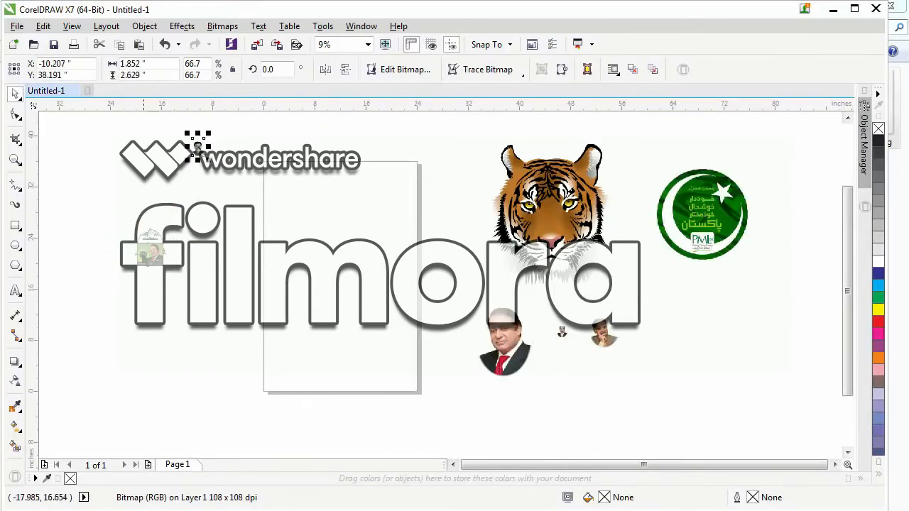
left_click_drag(146, 252, 128, 324)
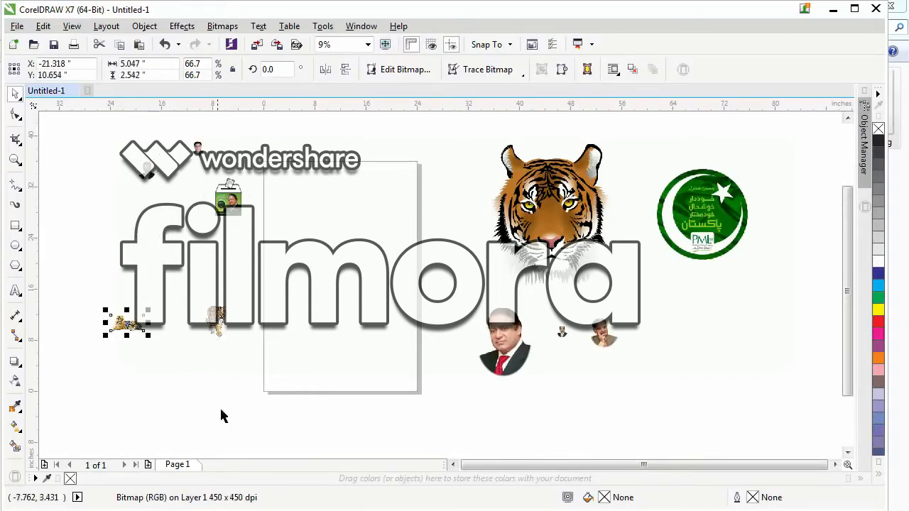
left_click(239, 426)
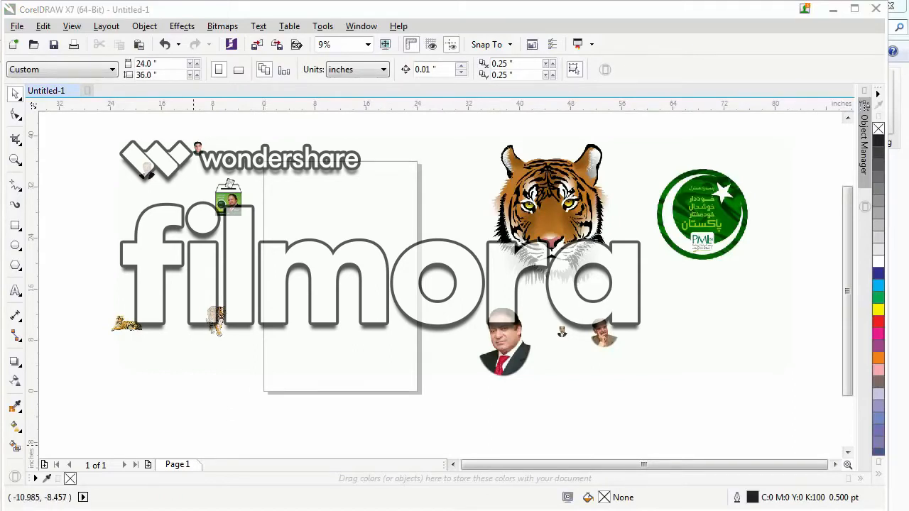
Import the Pakistan flag and plain green background images from the PMLN POSTER folder and place them beside and below the page.
key("alt+Tab")
left_click(313, 392)
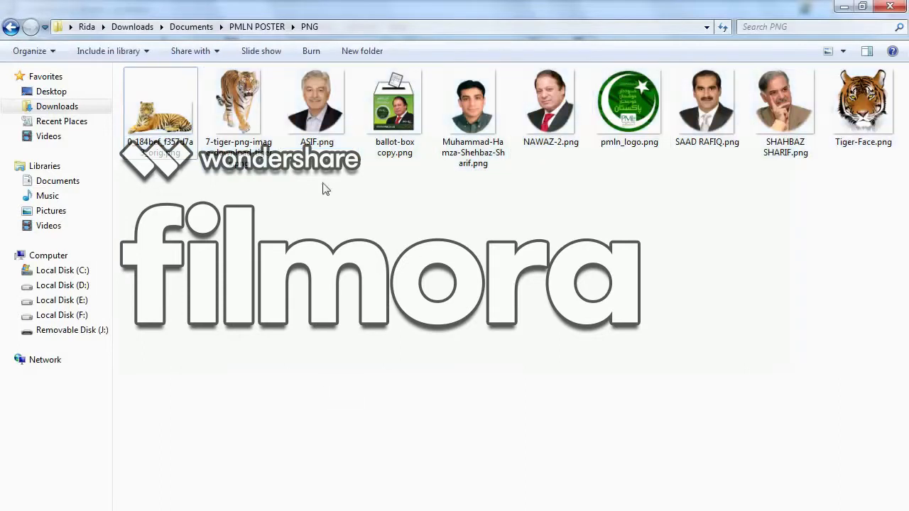
left_click(10, 27)
left_click_drag(230, 196, 318, 86)
left_click_drag(318, 136, 159, 381)
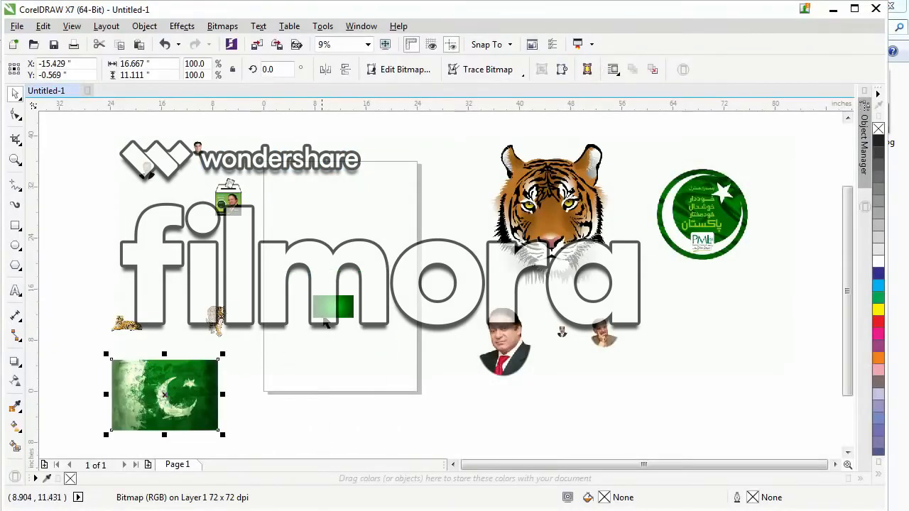
left_click_drag(343, 311, 464, 426)
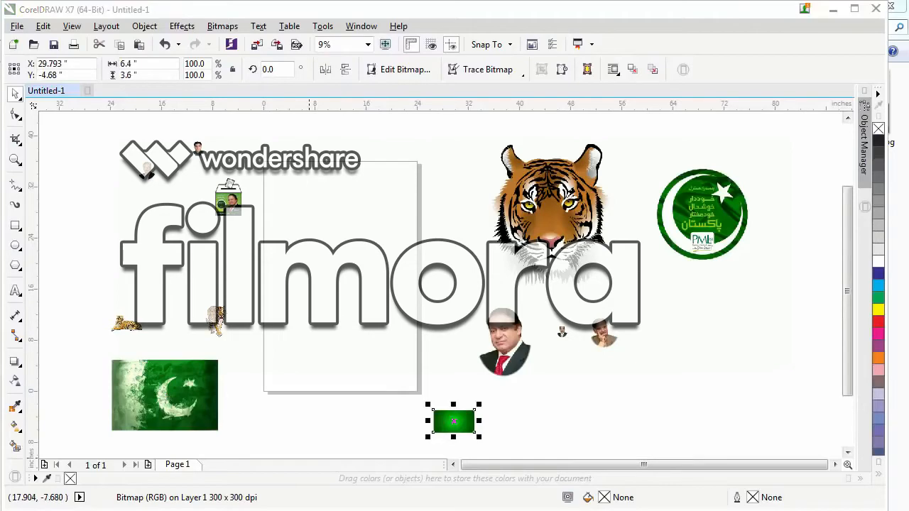
Import the reference poster image, enlarge it to about 24.7 by 37.1 inches and position it over the page.
key("alt+Tab")
left_click_drag(394, 85, 457, 140)
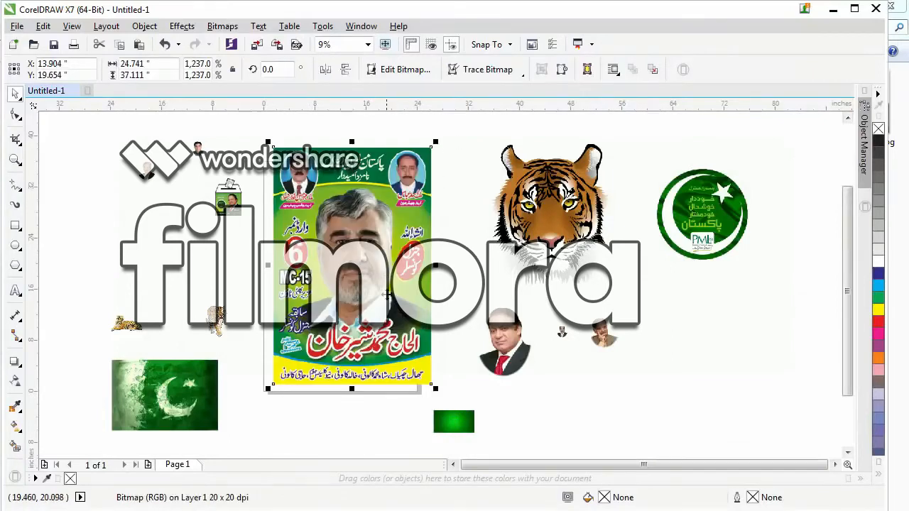
left_click_drag(387, 295, 376, 299)
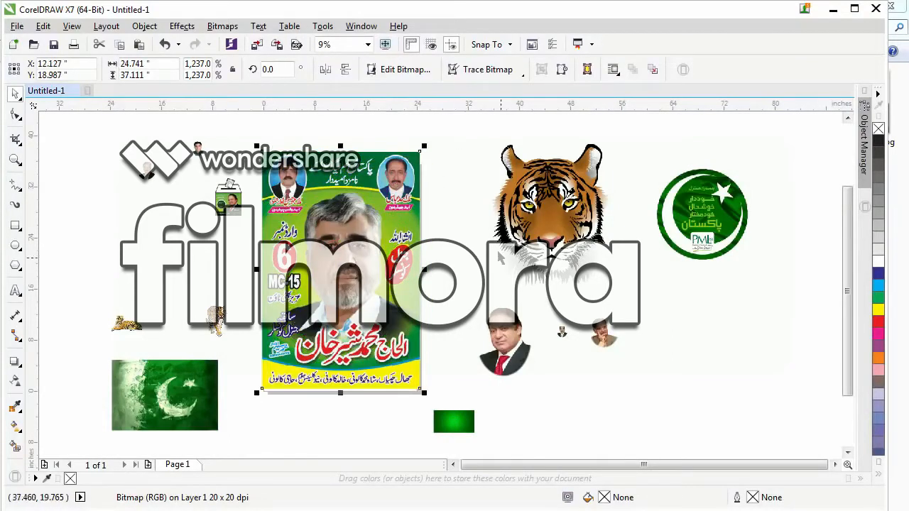
left_click(490, 260)
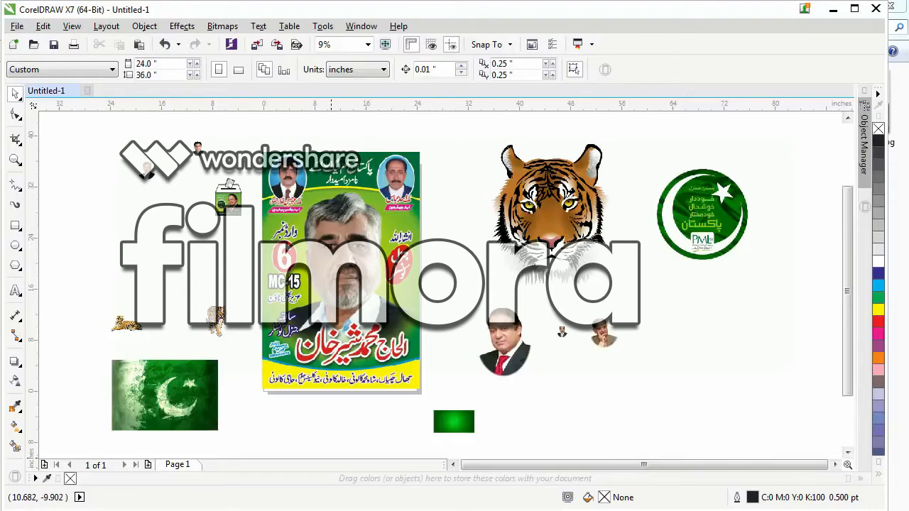
Switch to InPage, shrink its window from full screen and move it down so the top of the reference poster stays visible.
left_click(257, 508)
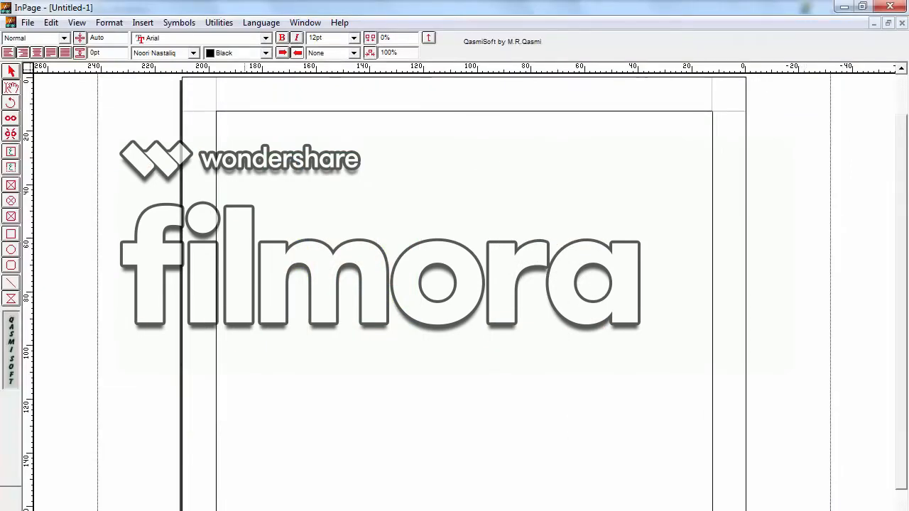
left_click(861, 7)
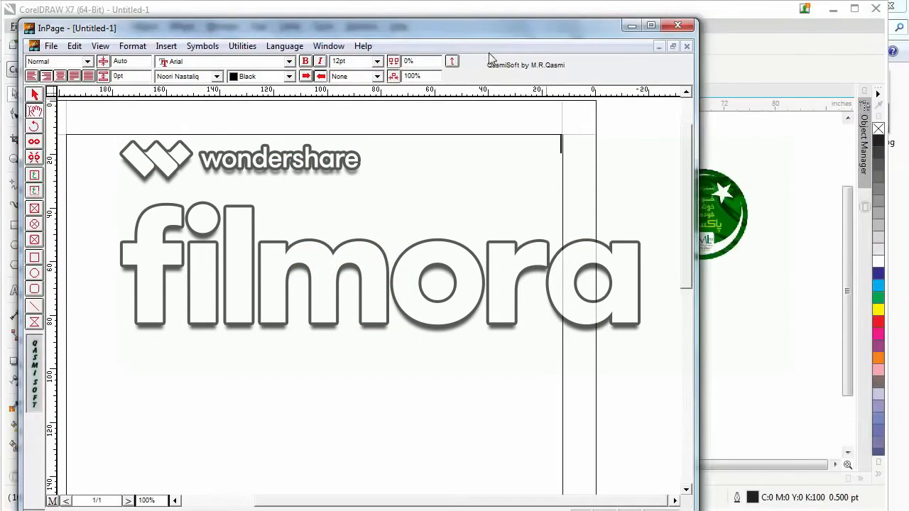
left_click_drag(461, 33, 494, 250)
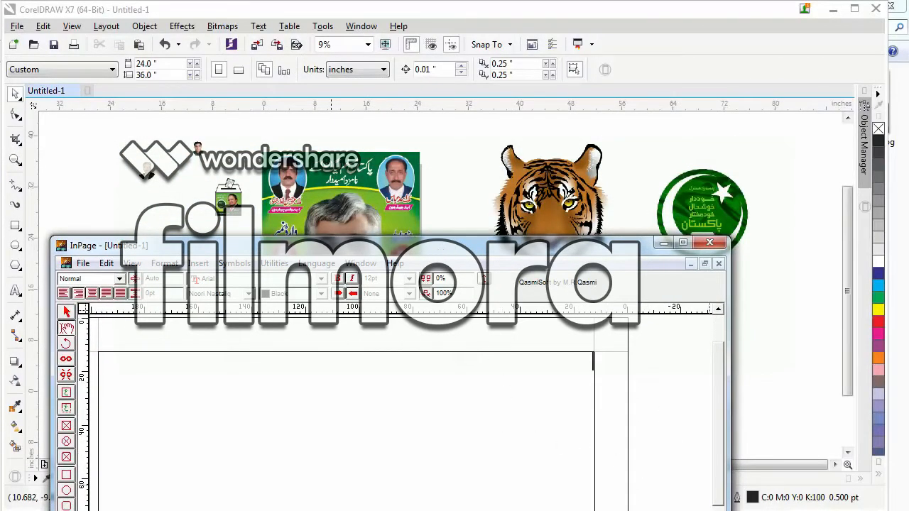
Enter the headline "پاکستان مسلم لیگ (ن) کے نامزد" at the start of the InPage document and begin a new line.
type("پاکستان مسلم لیگ(ن) کے نامزد")
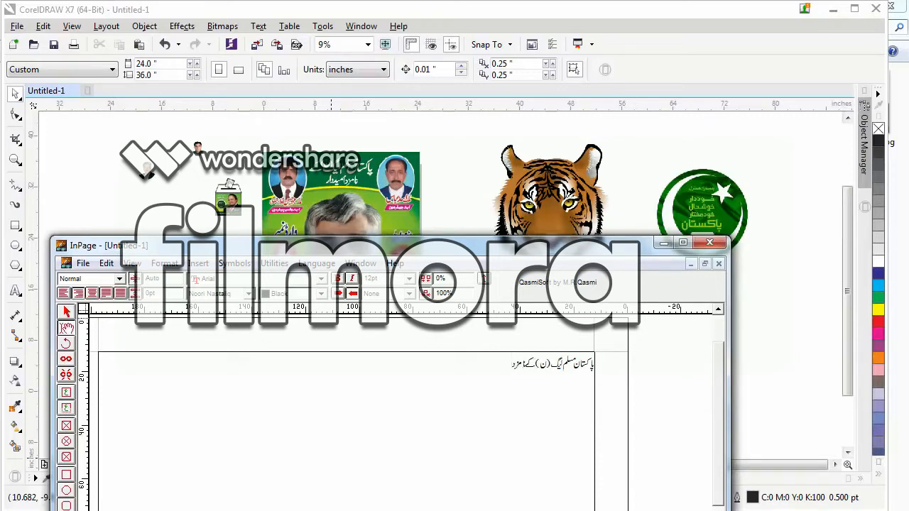
key("Return")
Consult the reference poster in CorelDRAW, then add the lines "انشاء اللہ" and "جنرل کونسلر" below the headline in InPage.
left_click(452, 169)
left_click_drag(228, 142, 464, 325)
key("F2")
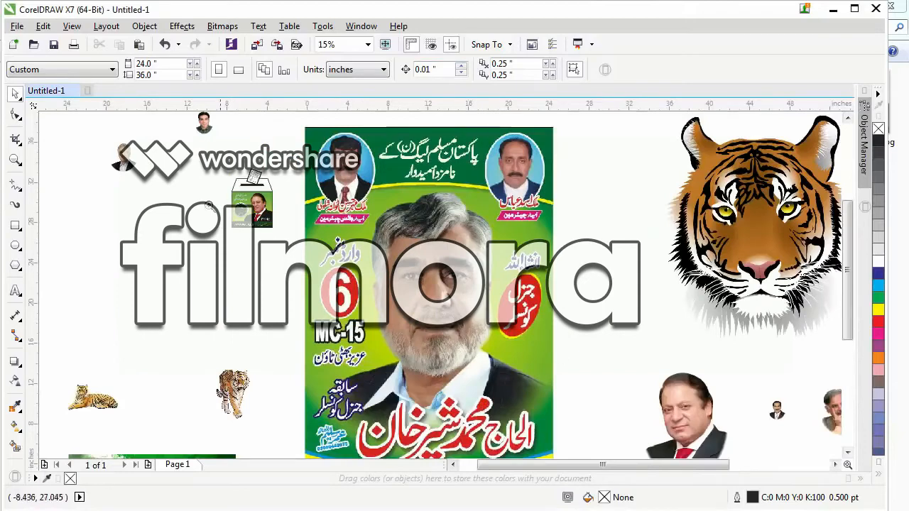
left_click_drag(213, 204, 677, 429)
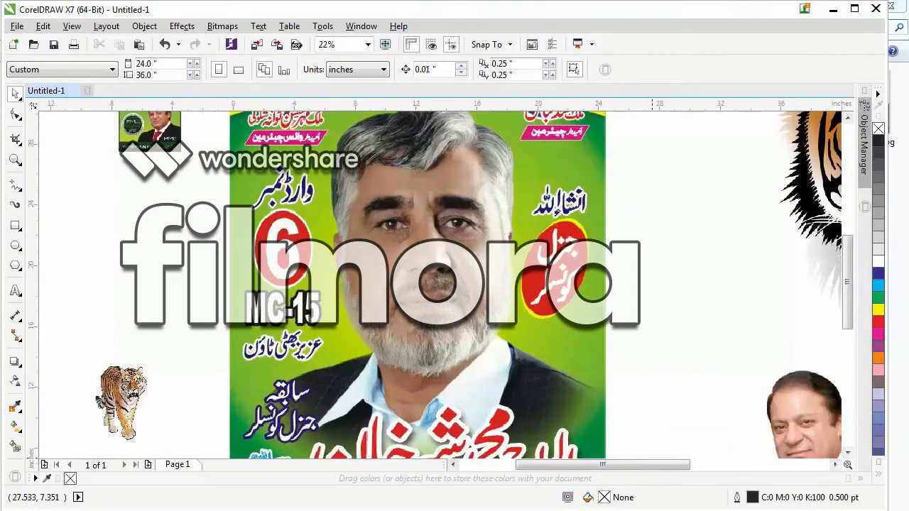
key("alt+Tab")
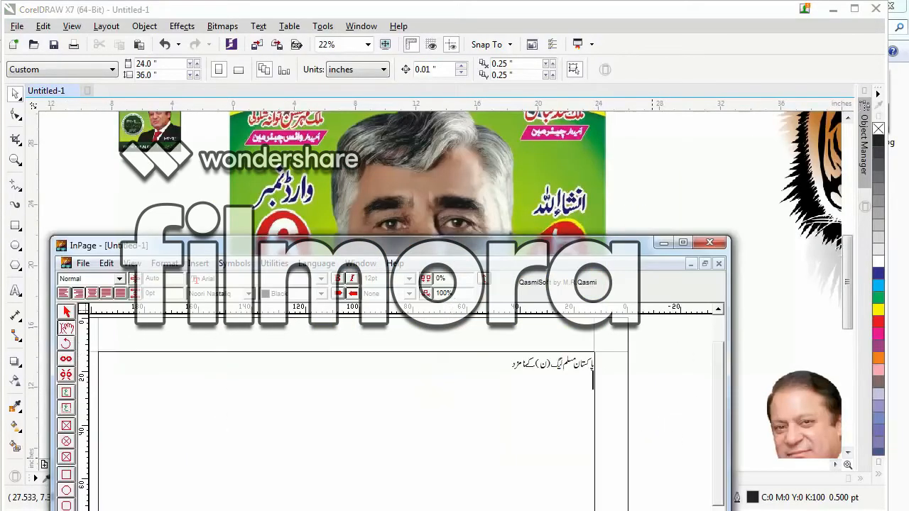
left_click_drag(485, 244, 456, 346)
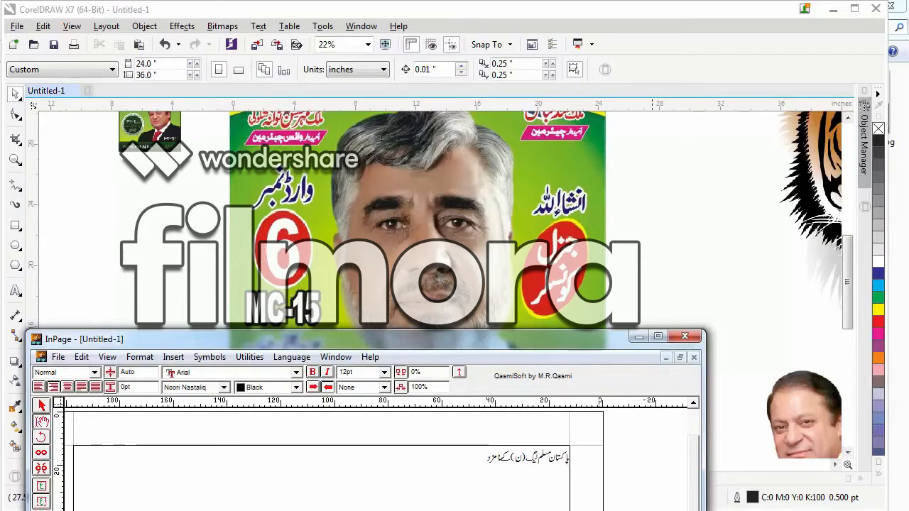
left_click_drag(501, 344, 308, 94)
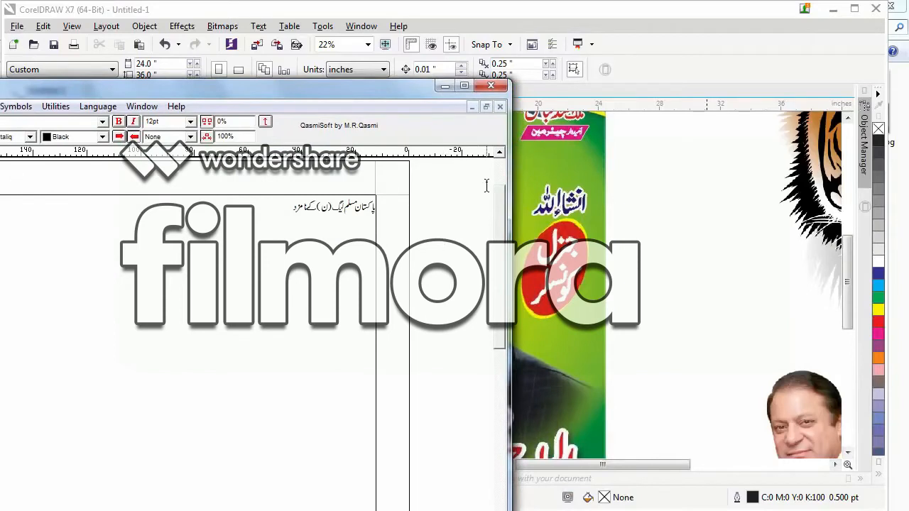
type("چیئ")
type("ءاللہ")
key("Return")
type("جنرل کونسلر")
Uncover the reference poster's ward details and add a line with "وارڈ نمبر", "6" and "UC-201" in InPage.
left_click_drag(378, 87, 848, 37)
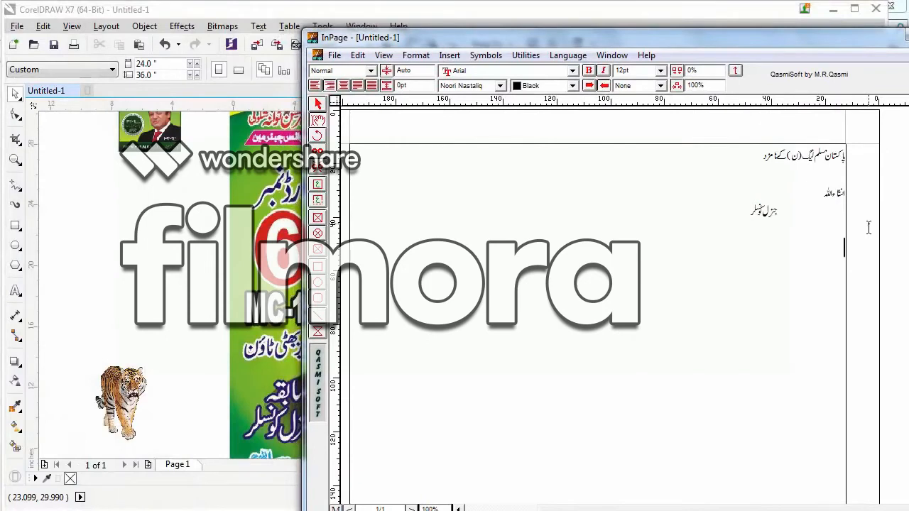
type("نمبر 6")
left_click_drag(580, 32, 671, 33)
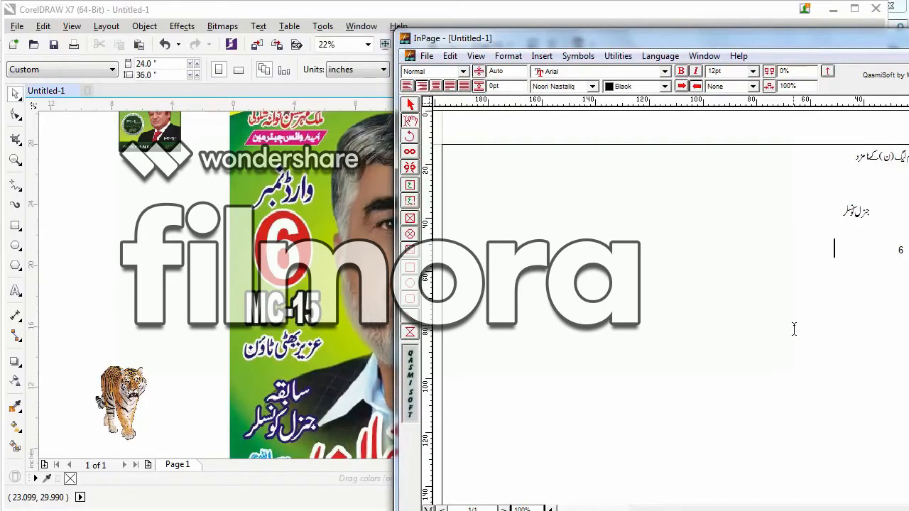
type("UC")
type("-201")
Add the locality "علامہ اقبال ٹاؤن لاہور" on the same line after UC-201.
type("ً اد")
key("BackSpace")
key("BackSpace")
key("BackSpace")
type("علامہ")
type("اقبال ٹاؤن")
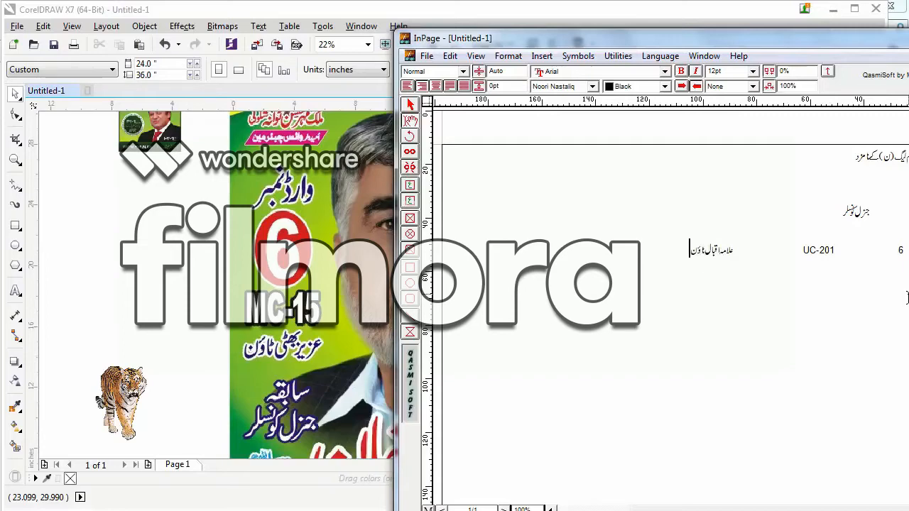
type(" لاہور")
Check the lower part of the reference poster in CorelDRAW, then enter the candidate's name followed by "گرافکس ڈیزائنر" on a new InPage line.
left_click(172, 224)
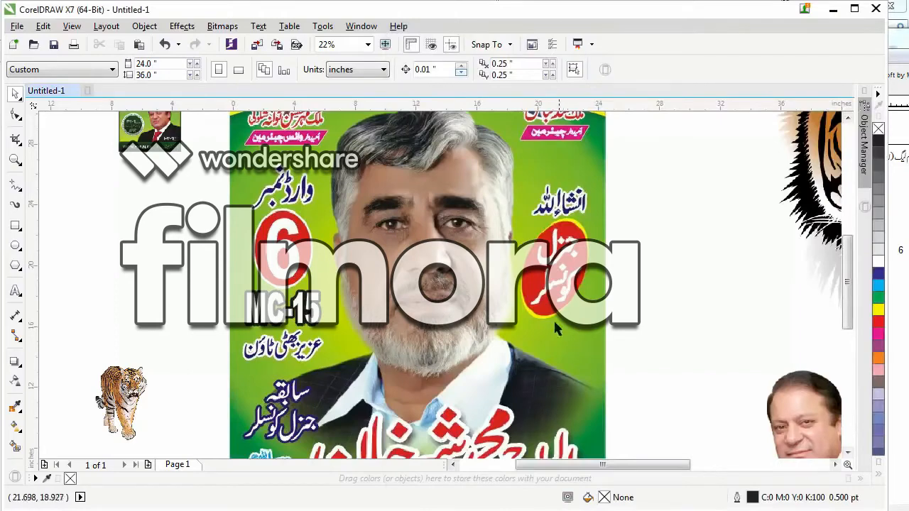
left_click(847, 453)
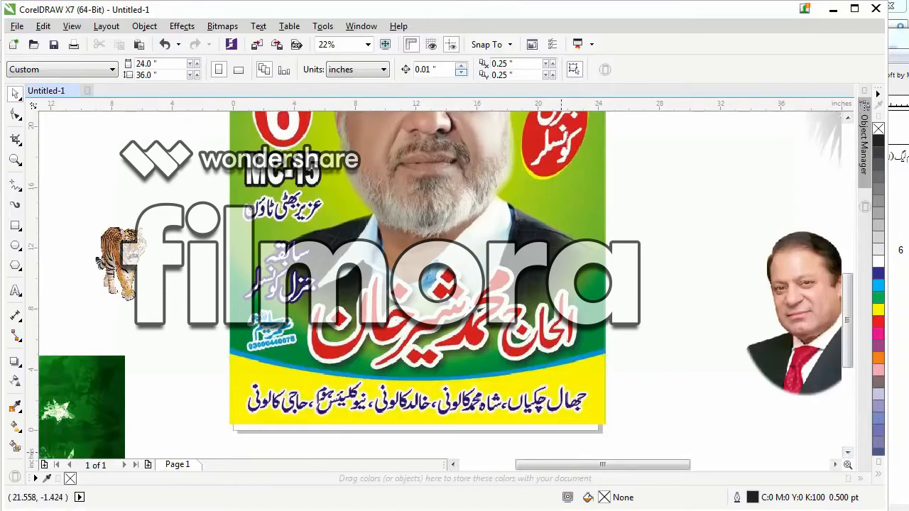
key("alt+Tab")
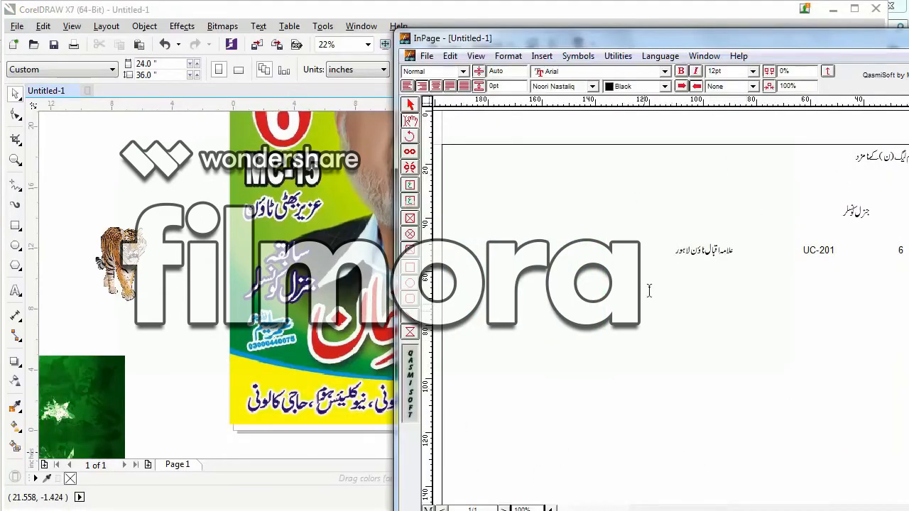
left_click(659, 249)
left_click_drag(769, 37, 487, 26)
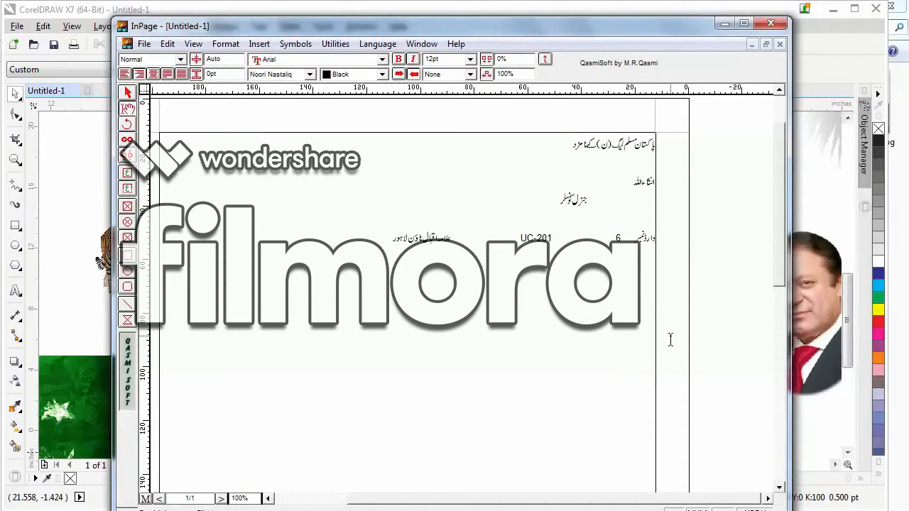
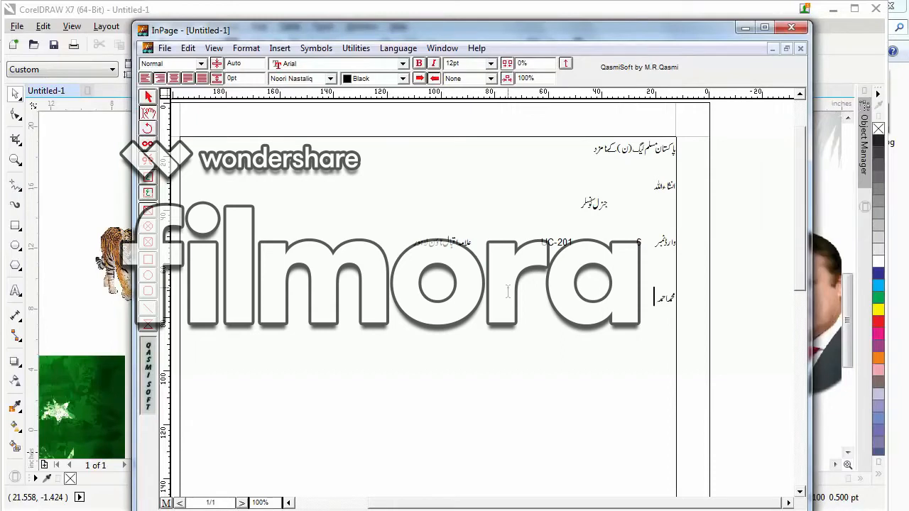
type("گرافکس ڈیزائنر")
key("Return")
Review the reference poster's footer, then add "علامہ اقبال ٹاؤن لاہور پاکستان" and the slogan "شیر پر مہر لگائیں پاکستان کو سنواریں" in InPage.
left_click_drag(663, 34, 580, 302)
left_click(684, 156)
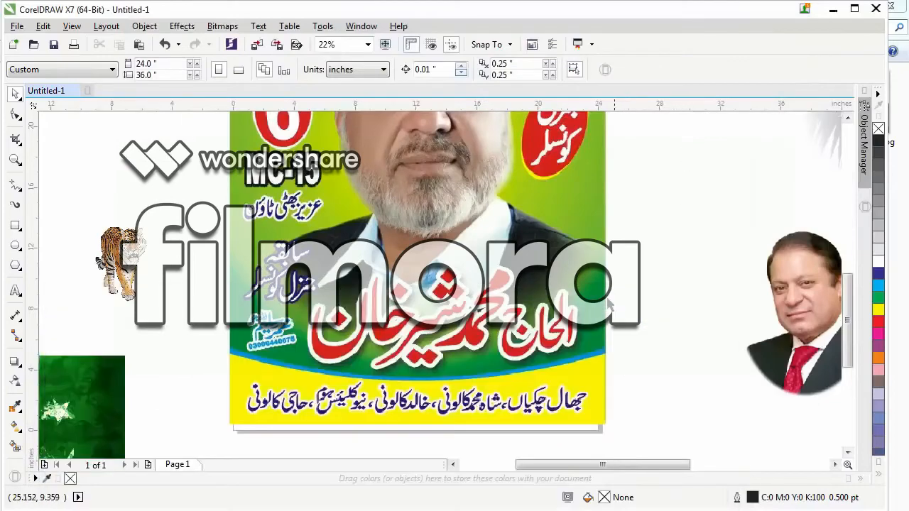
scroll(465, 321, "down", 2)
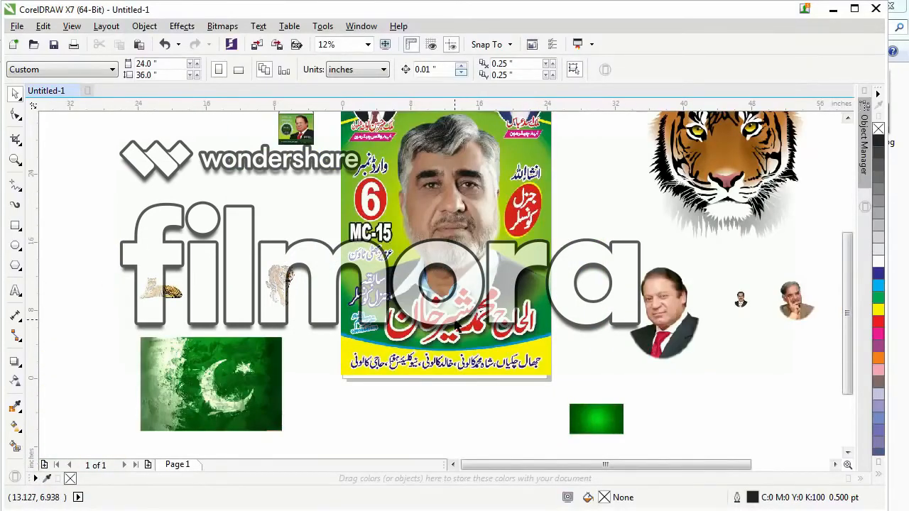
scroll(465, 321, "down", 1)
scroll(523, 234, "up", 1)
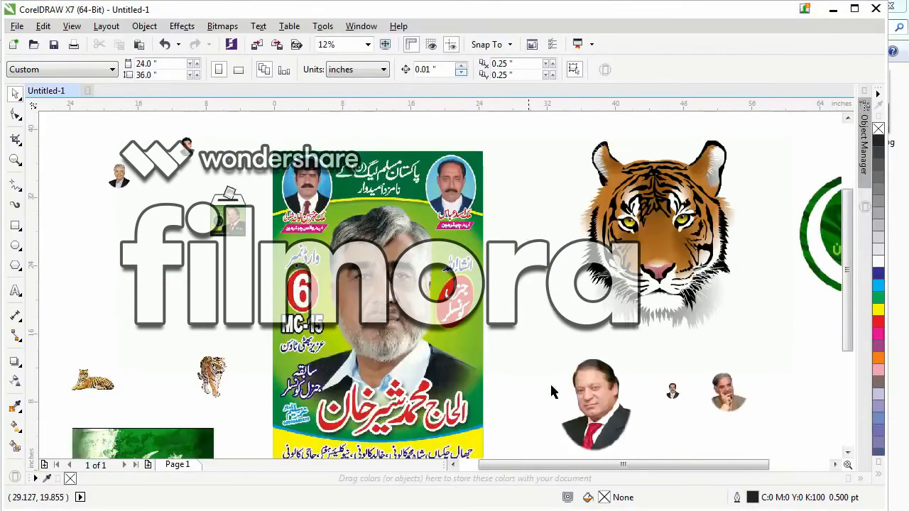
left_click(847, 452)
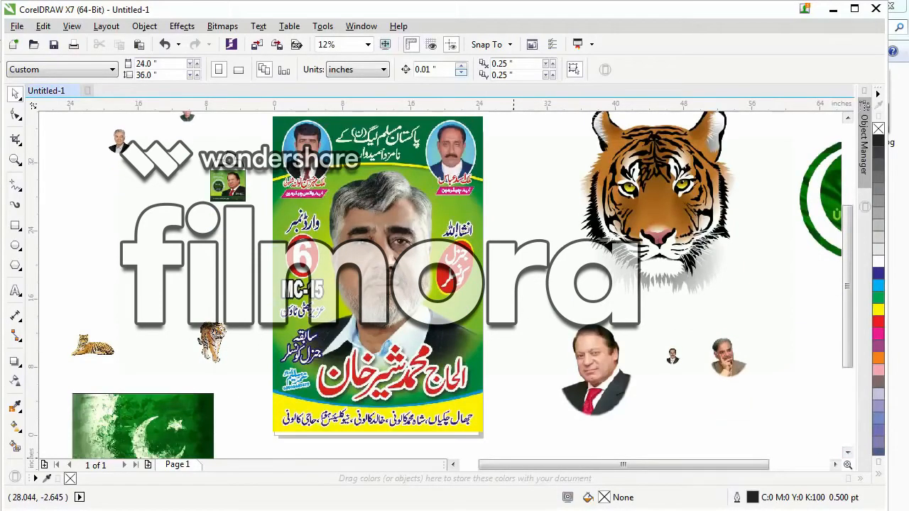
key("alt+Tab")
left_click_drag(497, 299, 628, 109)
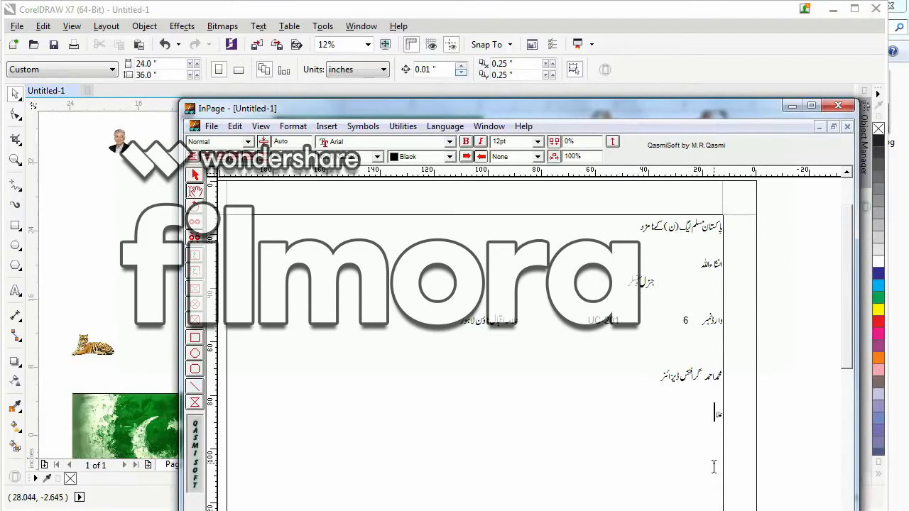
type("بال ٹاؤن لاہور پاکستان ش")
type("یر")
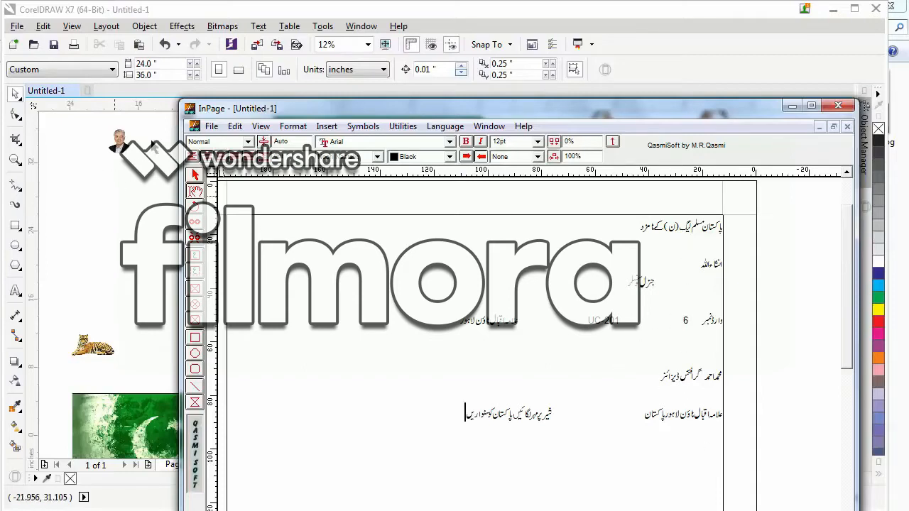
Copy the whole InPage text frame and paste it into the CorelDRAW poster document.
left_click(199, 181)
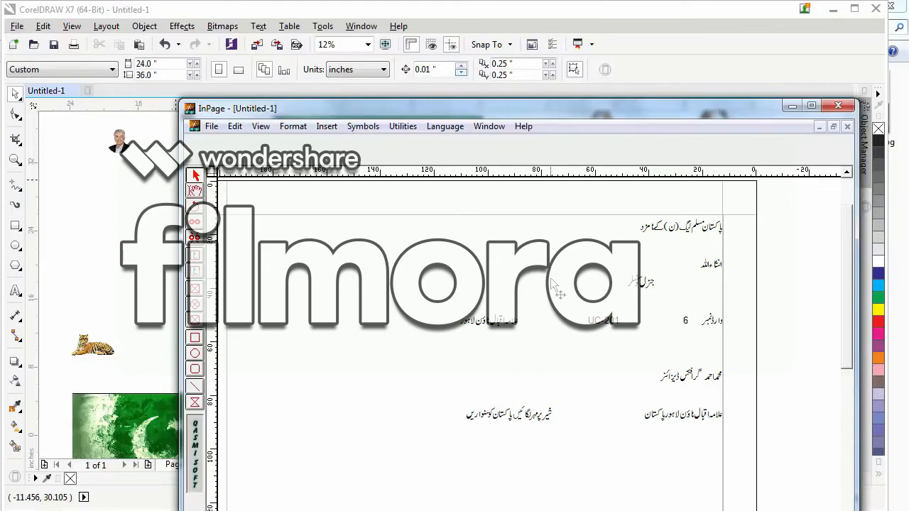
left_click(524, 250)
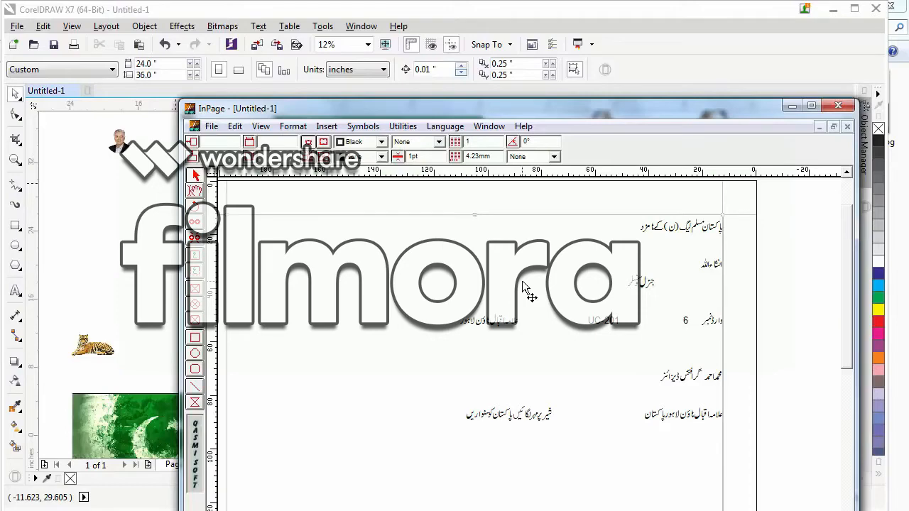
right_click(523, 281)
left_click(553, 330)
left_click(158, 201)
scroll(306, 264, "down", 2)
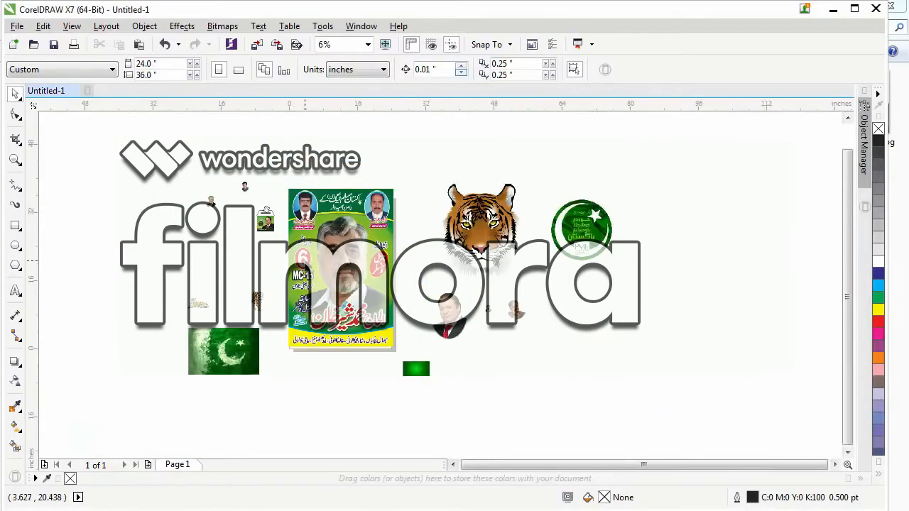
right_click(174, 226)
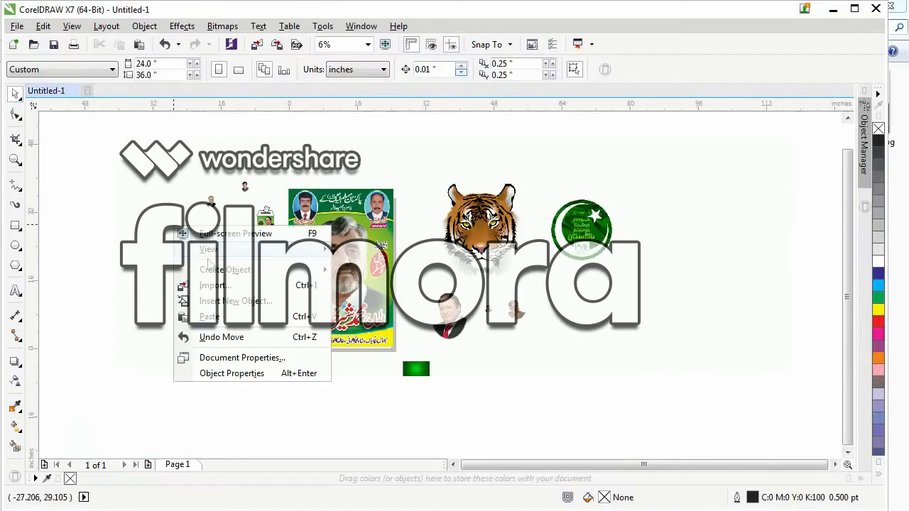
left_click(217, 317)
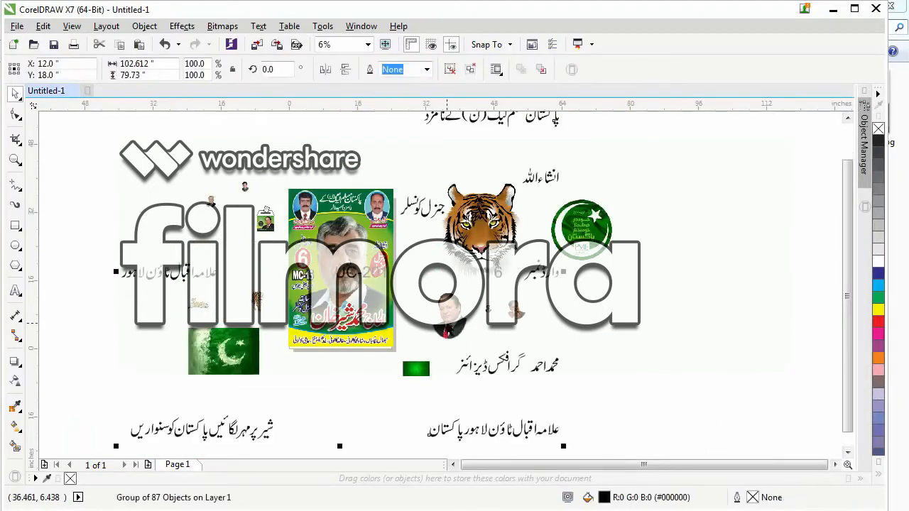
Scale the pasted Urdu text group to 18.2 % and move it off the page, below and right of the portraits.
scroll(408, 302, "down", 1)
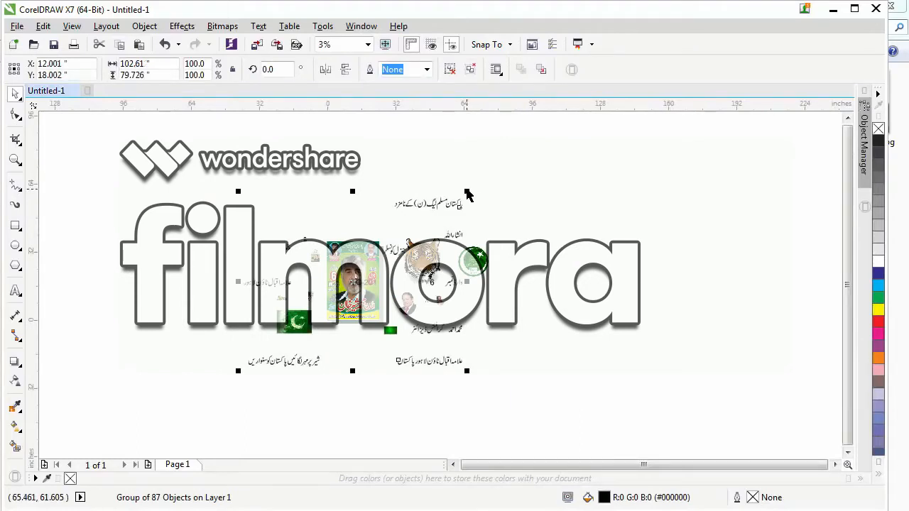
left_click_drag(467, 191, 390, 258)
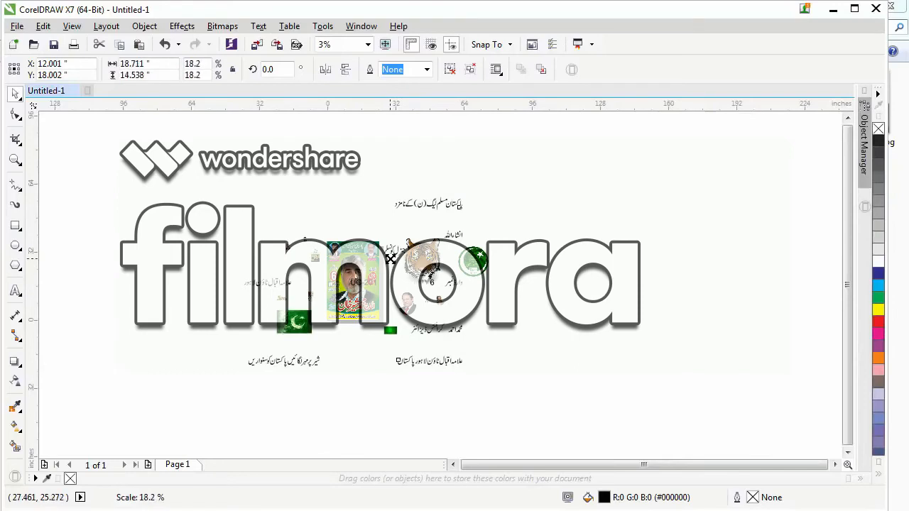
mouse_move(356, 282)
left_mouse_down()
mouse_move(444, 341)
mouse_move(434, 330)
left_mouse_up()
Move the reference poster off the page to the far left of the imported images and clear the selection.
key("F2")
mouse_move(299, 214)
left_mouse_down()
mouse_move(483, 379)
mouse_move(495, 369)
left_mouse_up()
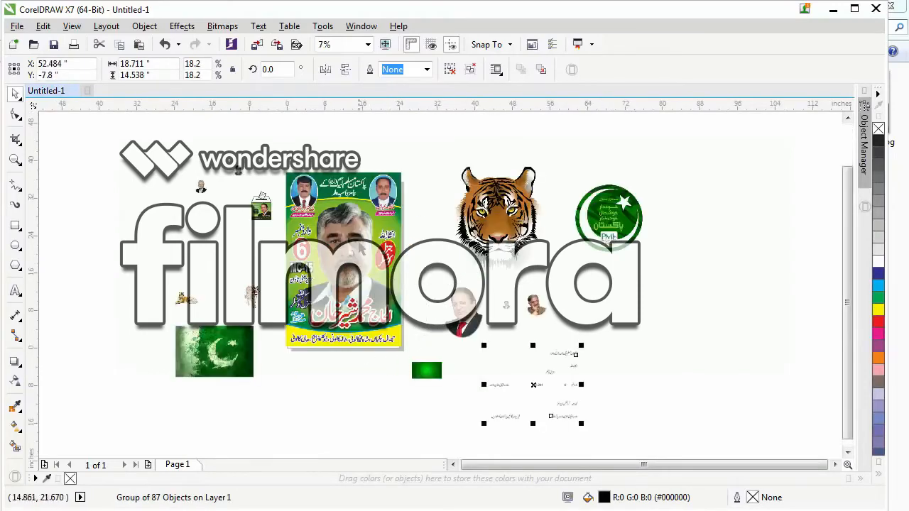
left_click_drag(361, 248, 131, 230)
left_click(518, 431)
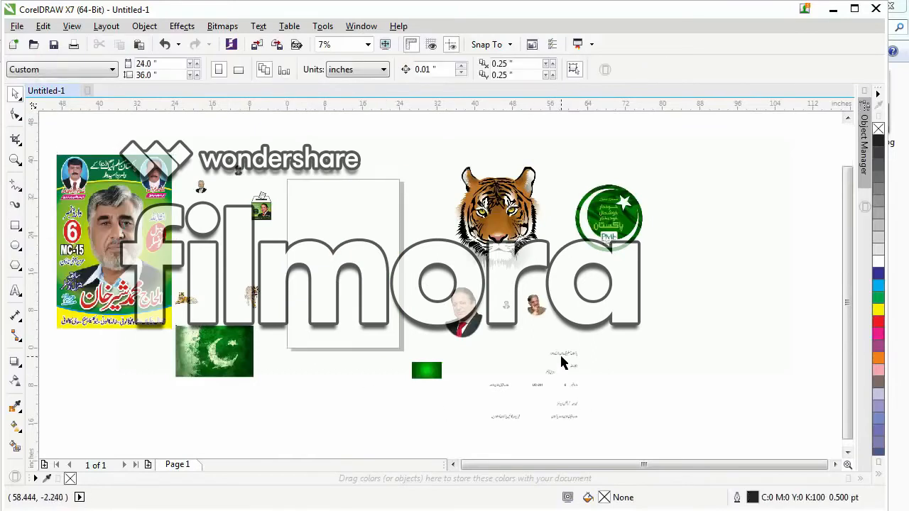
Move the Urdu text group directly below the page and ungroup it into separate objects.
left_click_drag(561, 363, 362, 357)
key("F2")
left_click_drag(254, 309, 477, 450)
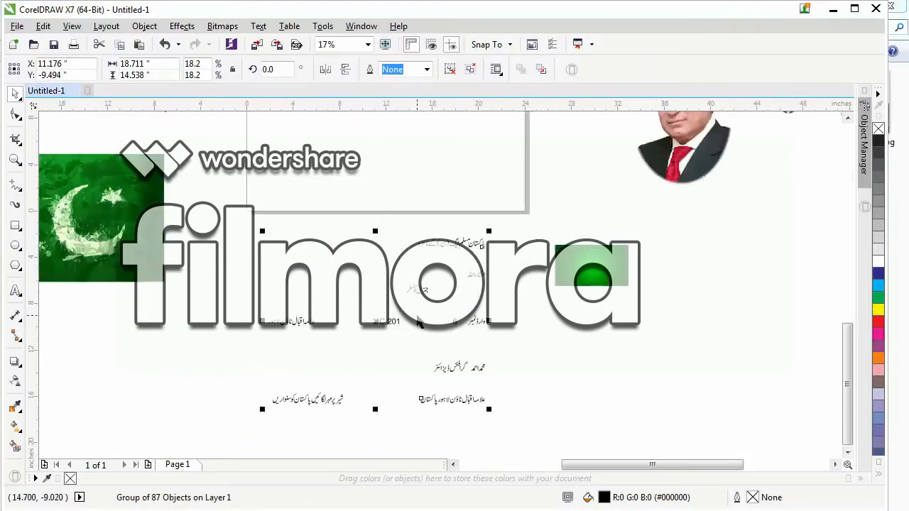
key("ctrl+u")
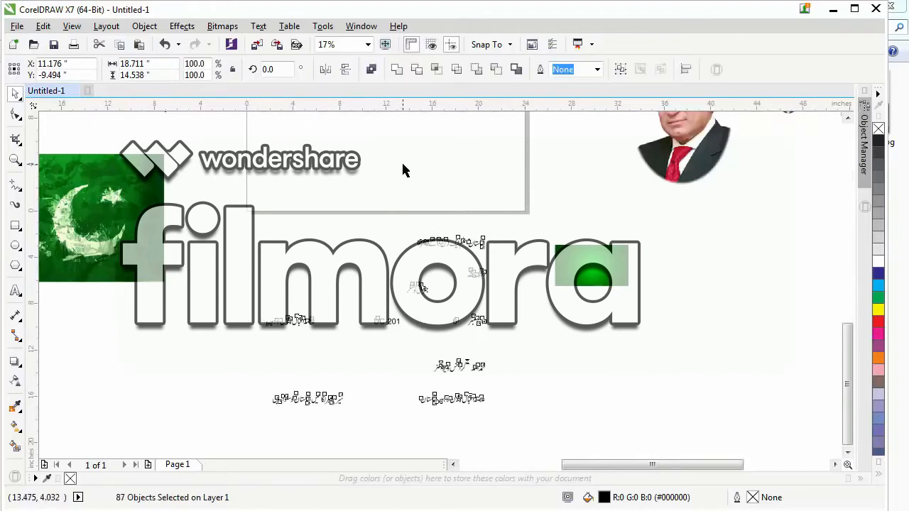
Group the objects of the headline line together, and group those of the "انشاء اللہ" line separately.
left_click_drag(360, 179, 521, 271)
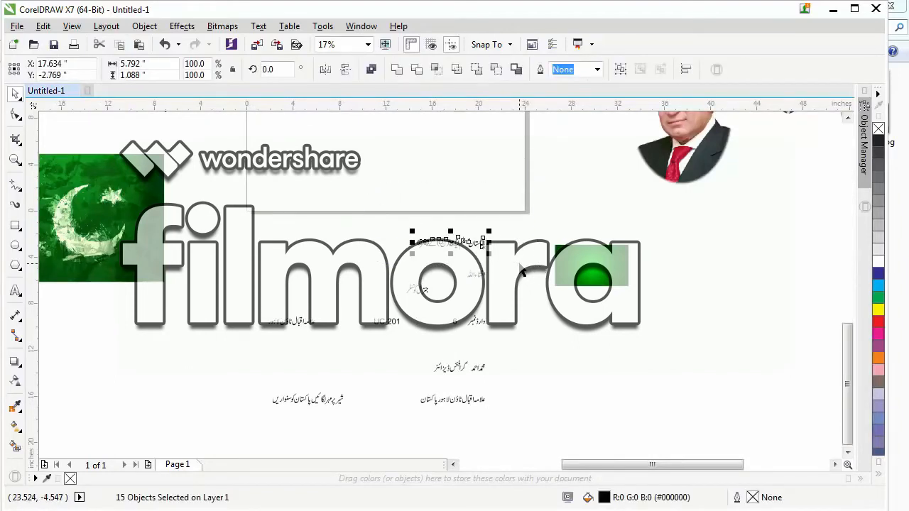
key("ctrl+g")
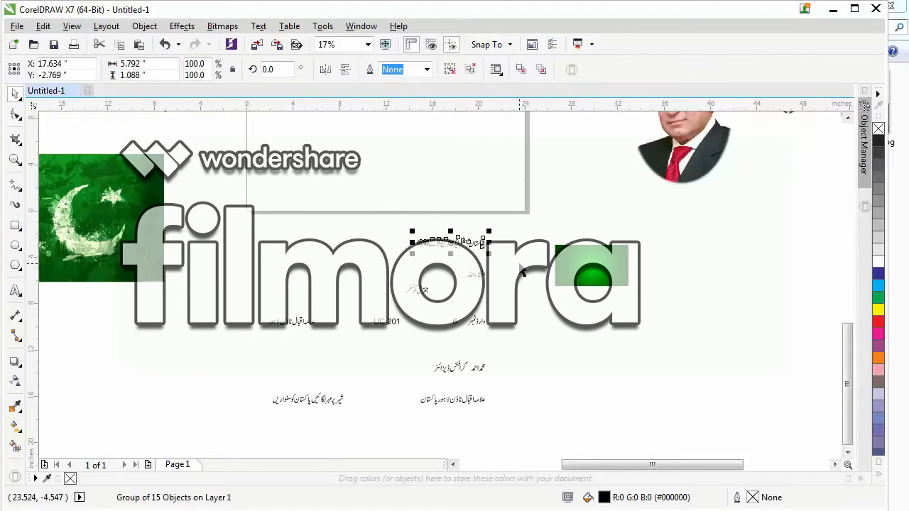
left_click_drag(519, 256, 449, 291)
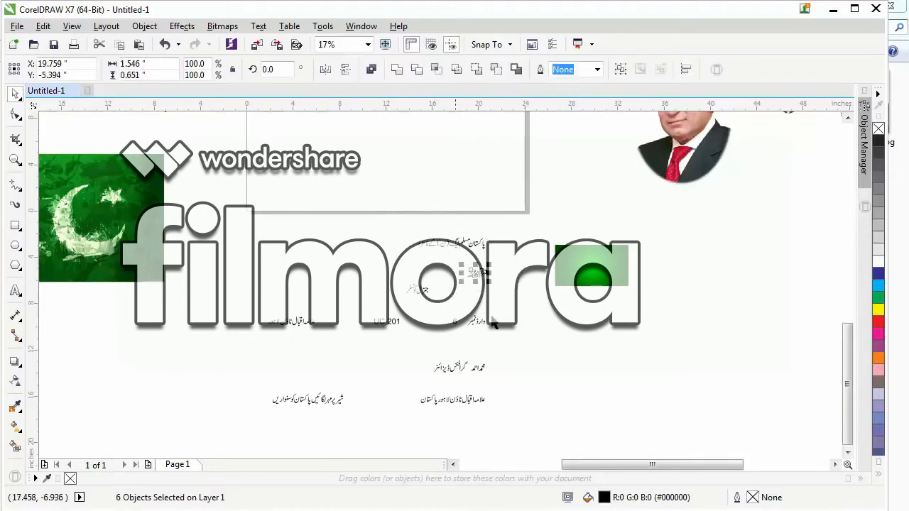
key("ctrl+g")
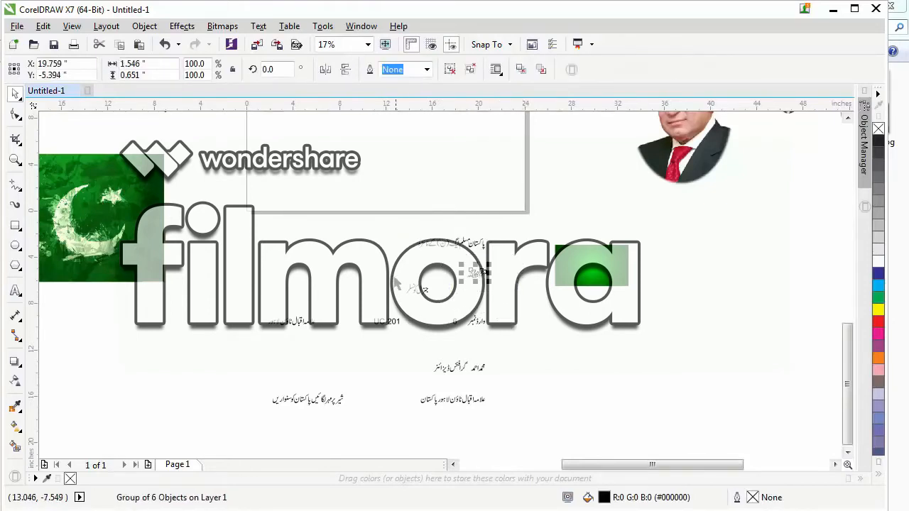
Group the Urdu text objects separately for the general councillor line, the ward number words and the town name on the ward line.
left_click_drag(446, 314, 446, 314)
key("ctrl+g")
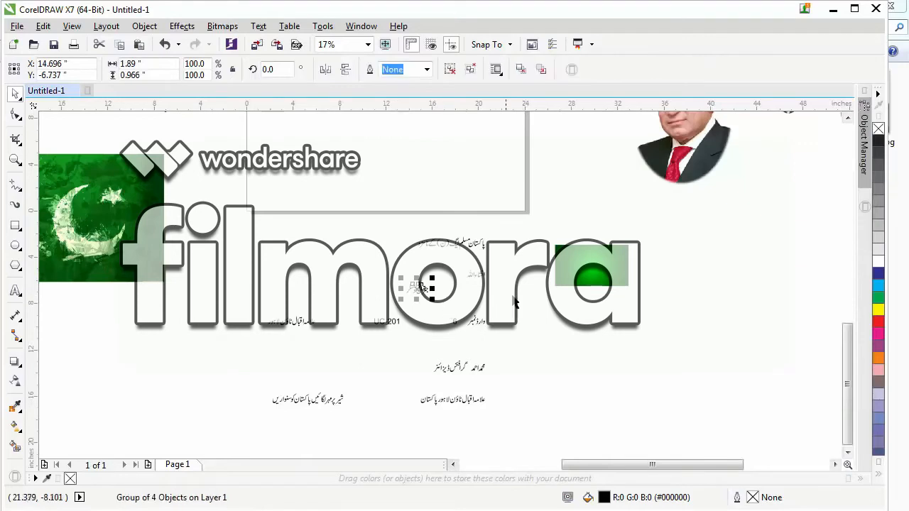
left_click_drag(517, 301, 465, 341)
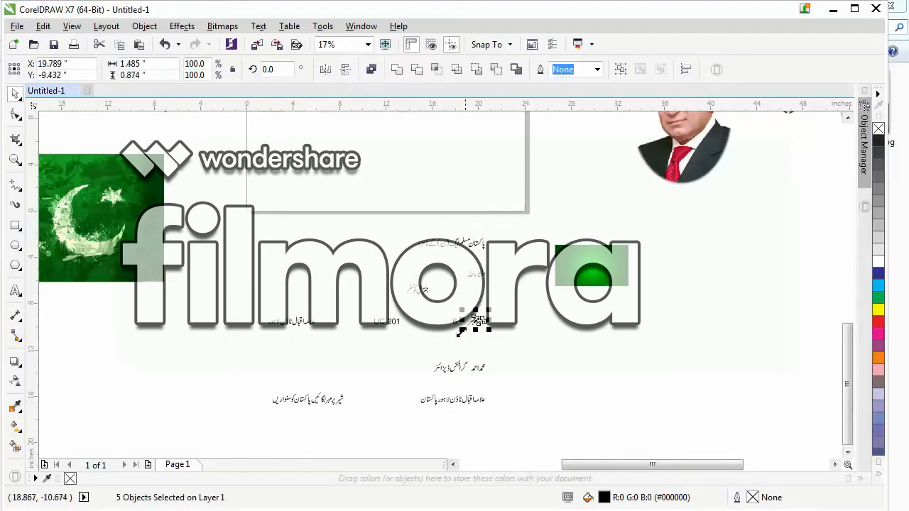
key("ctrl+g")
left_click_drag(343, 297, 406, 342)
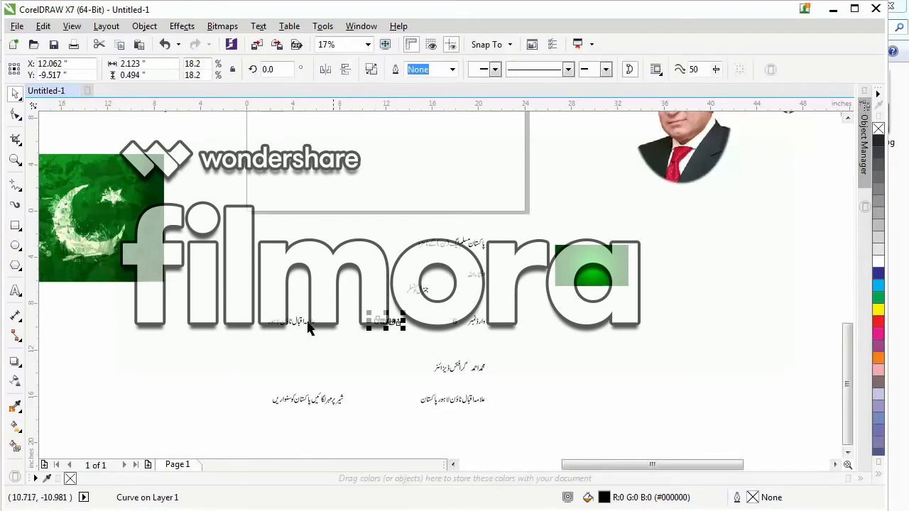
left_click_drag(251, 291, 337, 364)
key("ctrl+g")
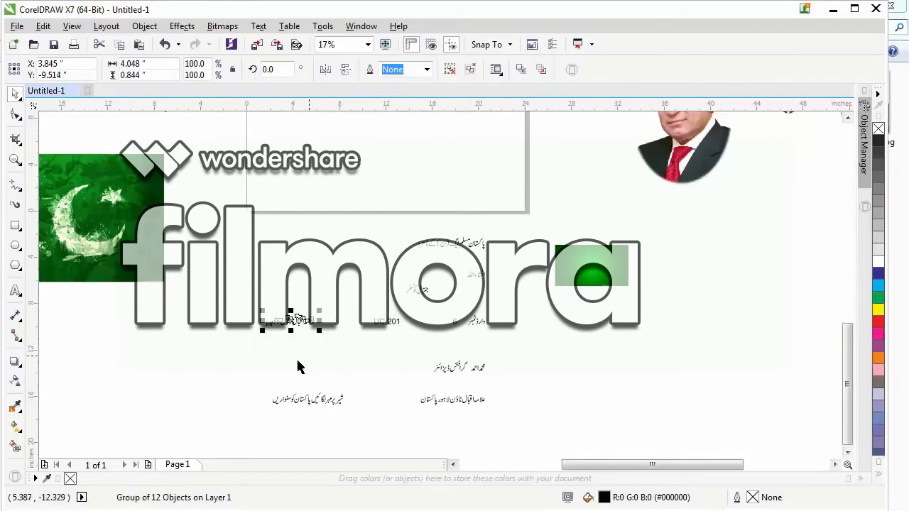
Group the objects of the slogan, the graphics designer line and the "علامہ اقبال ٹاؤن لاہور پاکستان" line as three separate groups.
left_click_drag(254, 367, 365, 430)
key("ctrl+g")
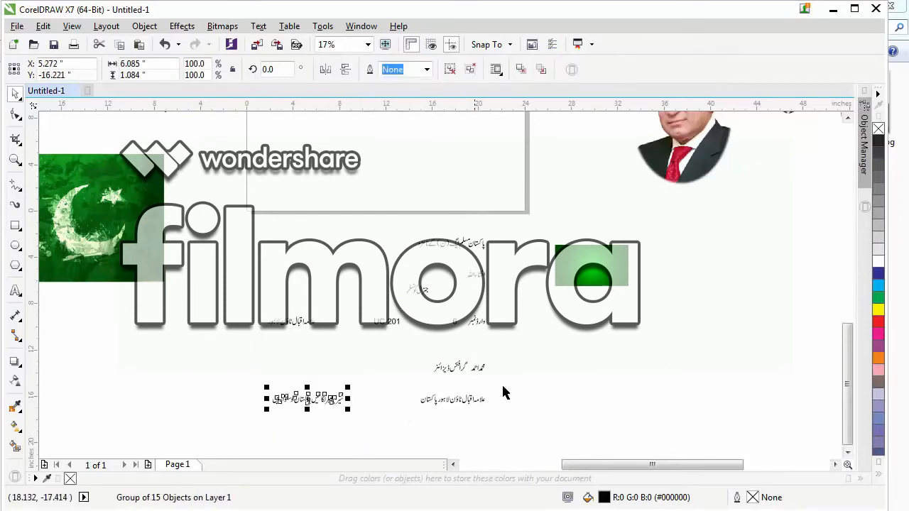
left_click_drag(524, 331, 419, 389)
key("ctrl+g")
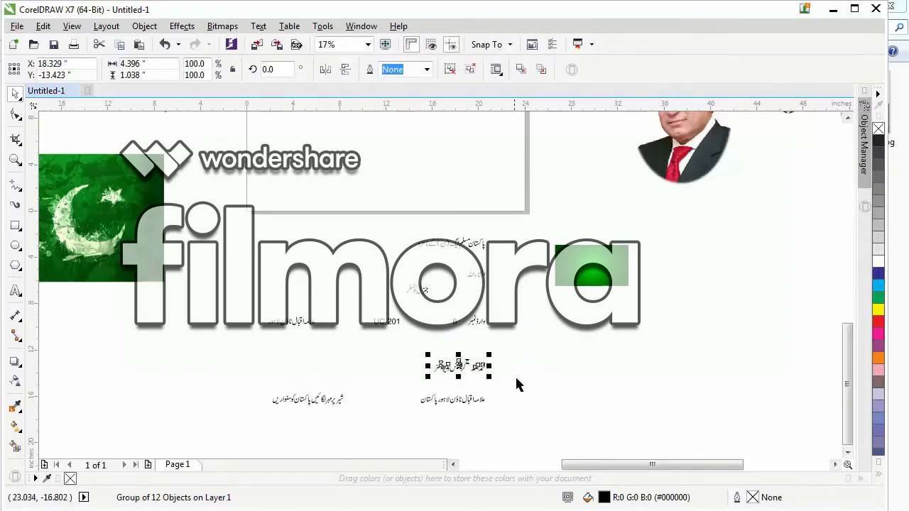
left_click_drag(516, 372, 415, 451)
key("ctrl+g")
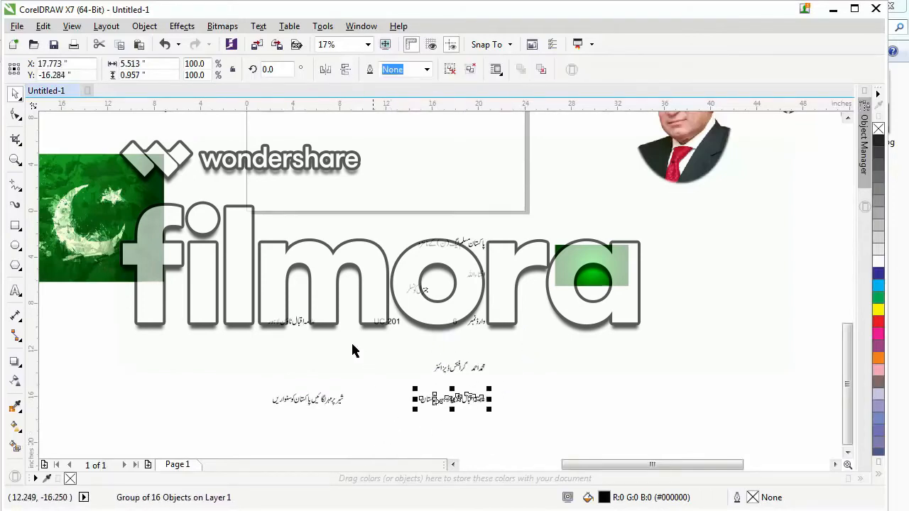
left_click(324, 369)
Move the grunge Pakistan flag image up, just left of the page beneath the ballot box picture, and clear the selection.
scroll(336, 404, "down", 2)
scroll(400, 347, "down", 2)
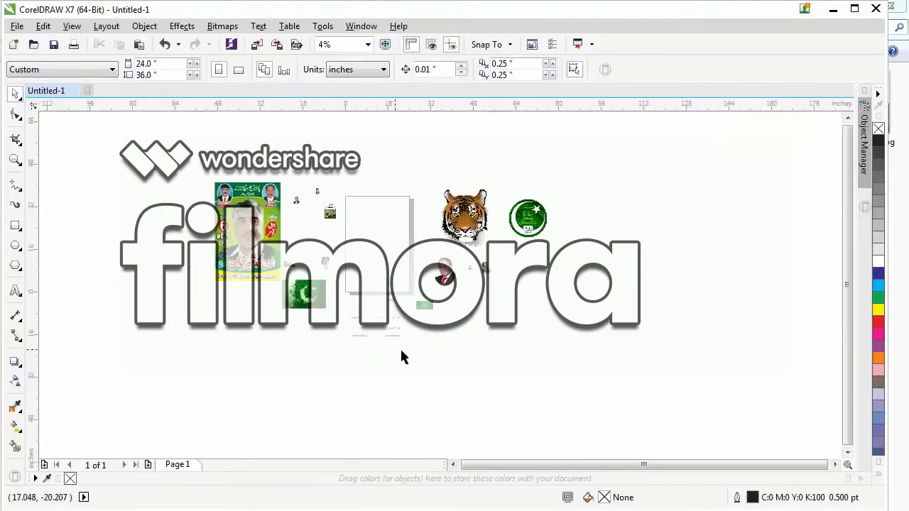
left_click(316, 236)
left_click_drag(317, 238, 312, 232)
key("F2")
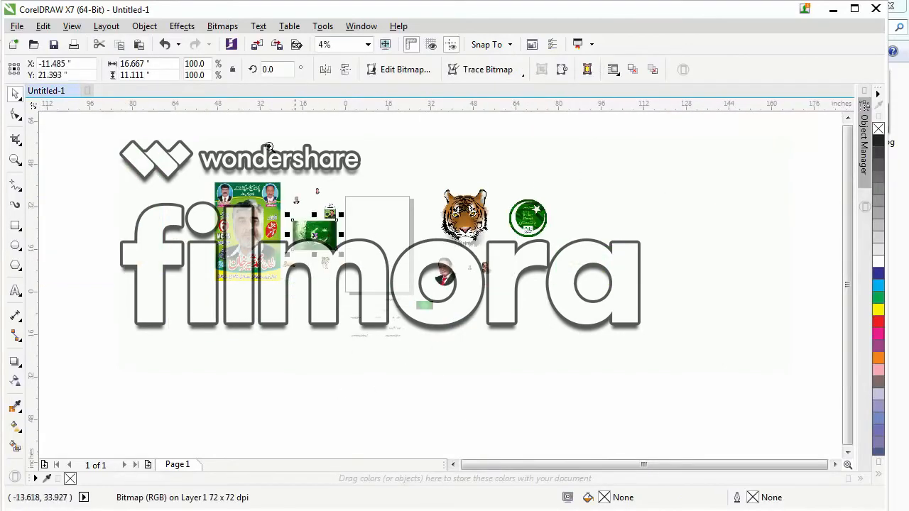
left_click_drag(269, 146, 496, 310)
left_click(400, 309)
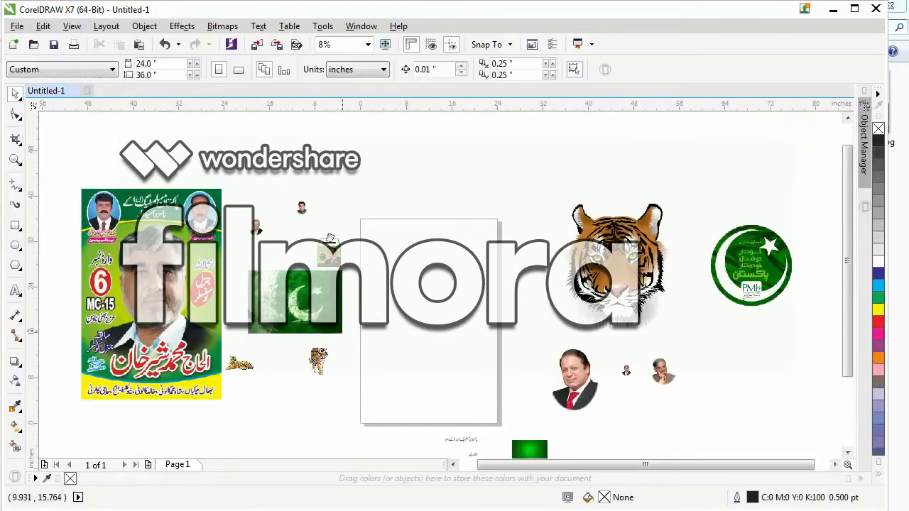
left_click(286, 304)
left_click(419, 306)
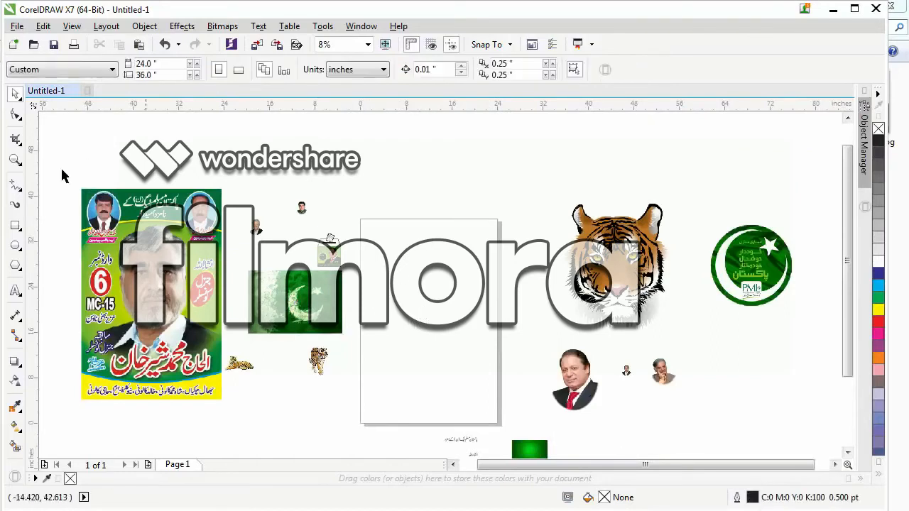
Create a page-sized 24 by 36 inch rectangle and PowerClip the Pakistan flag image inside it.
double_click(16, 226)
left_click(16, 93)
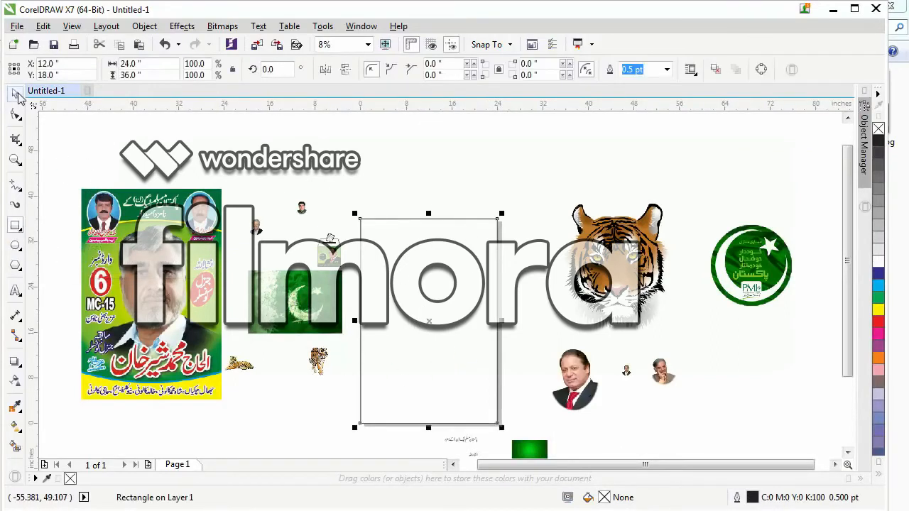
left_click(301, 312)
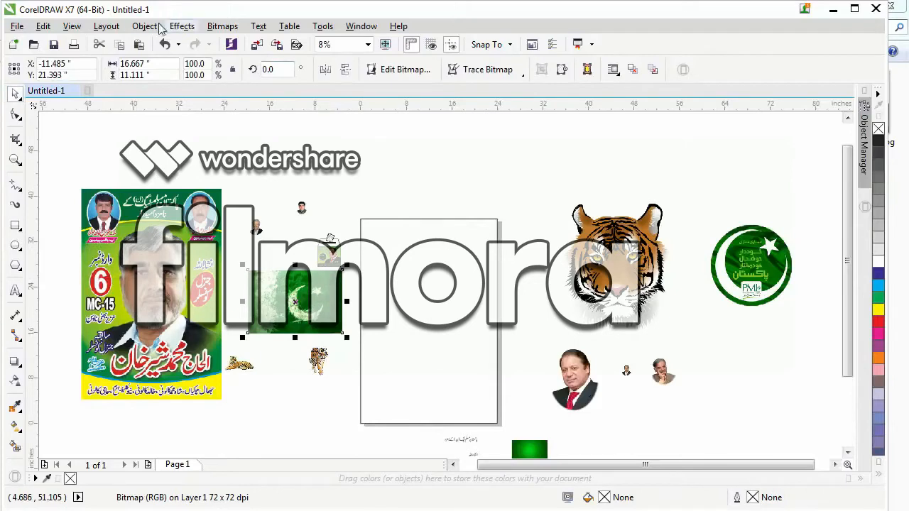
right_click(280, 298)
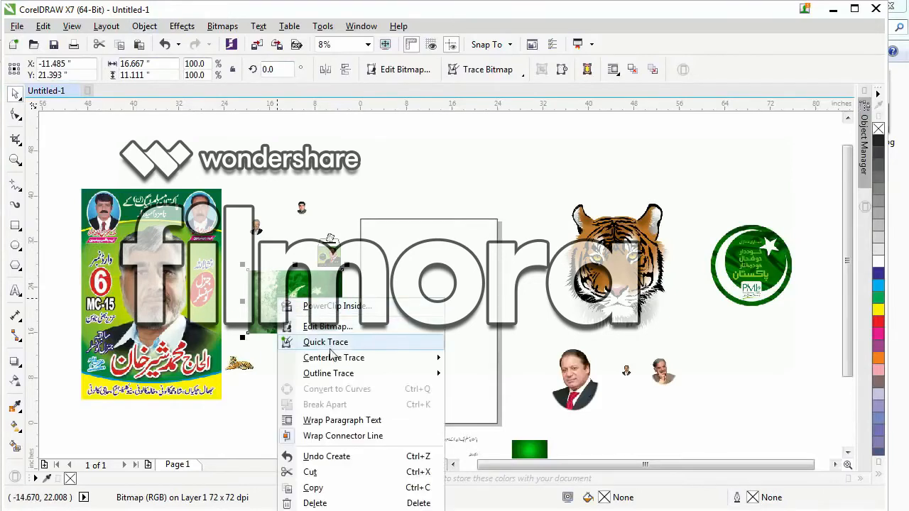
left_click(334, 306)
left_click(429, 307)
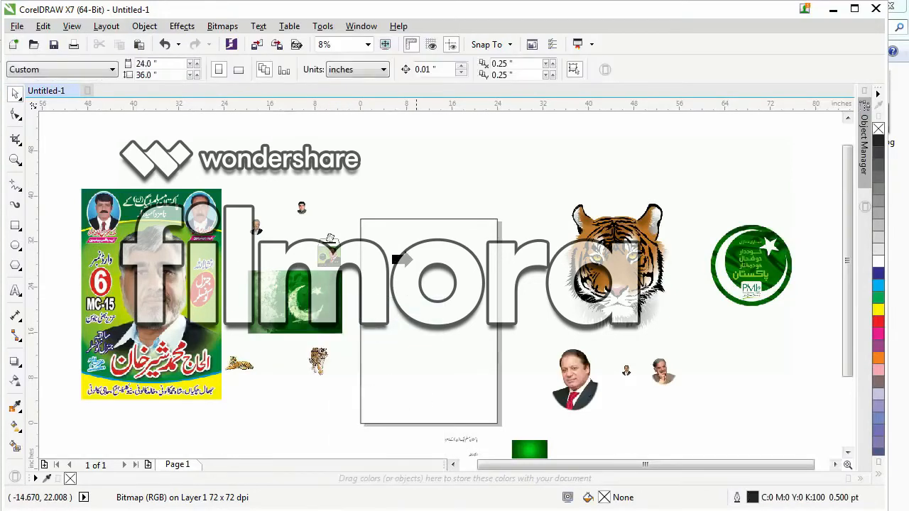
Edit the PowerClip contents, moving the flag to the upper part of the page and scaling it to 176.1 %.
left_click(433, 311, "ctrl")
left_click_drag(413, 318, 414, 240)
key("F2")
left_click_drag(339, 203, 569, 345)
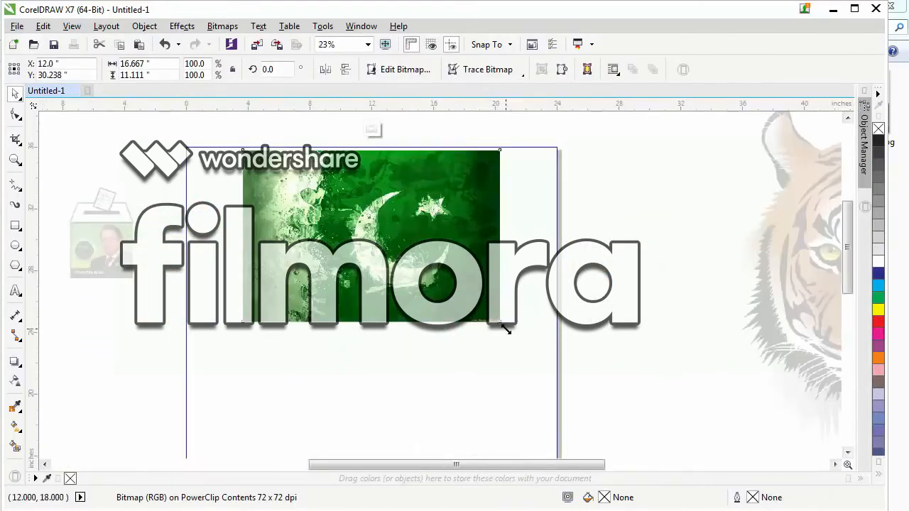
left_click_drag(504, 326, 571, 375)
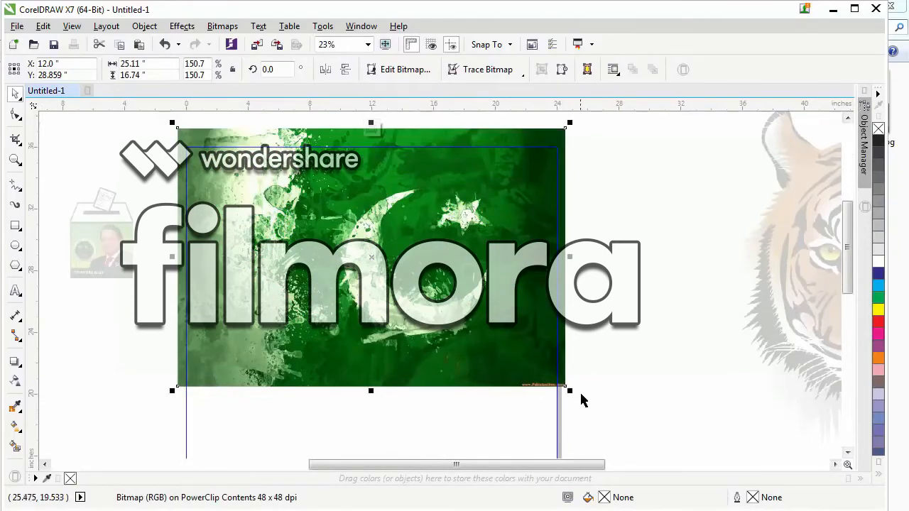
left_click_drag(568, 389, 603, 414)
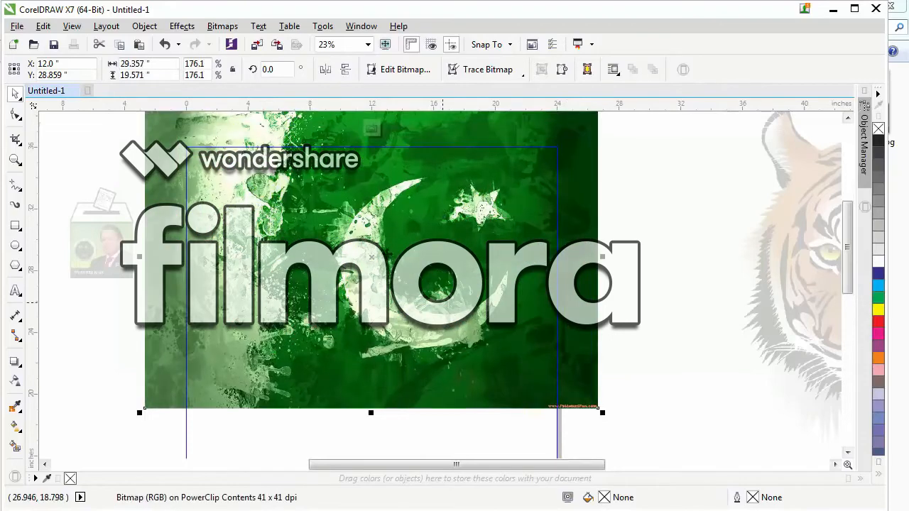
Rotate the flag by 5.667 degrees and reposition it to overlap the upper edge of the page frame.
left_click(347, 266)
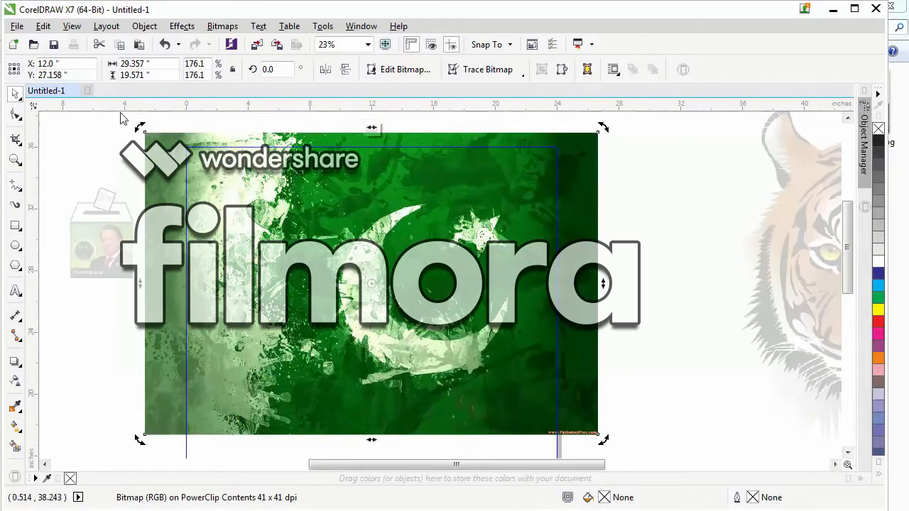
left_click_drag(141, 128, 128, 153)
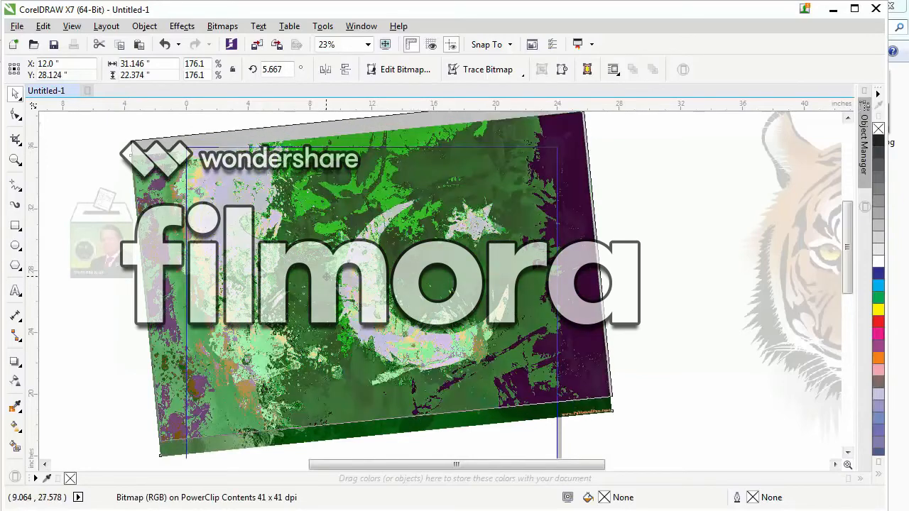
left_click_drag(326, 277, 326, 276)
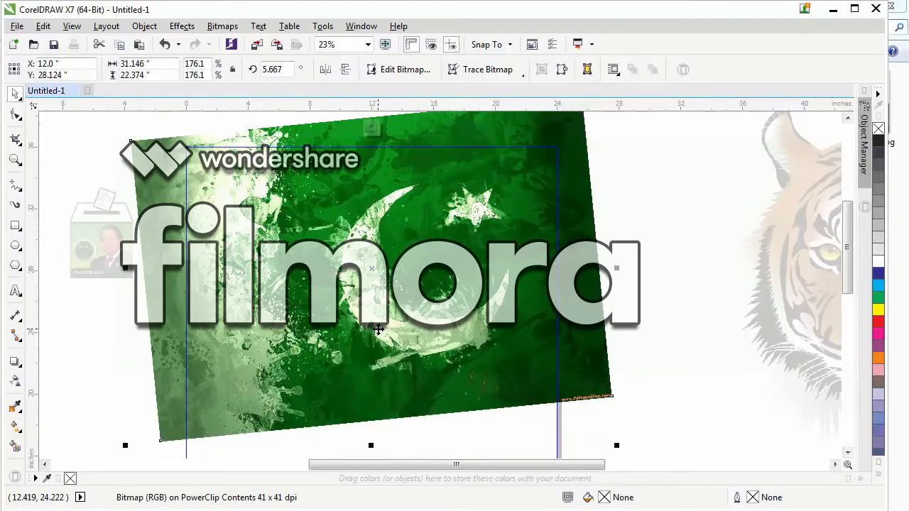
left_click(164, 44)
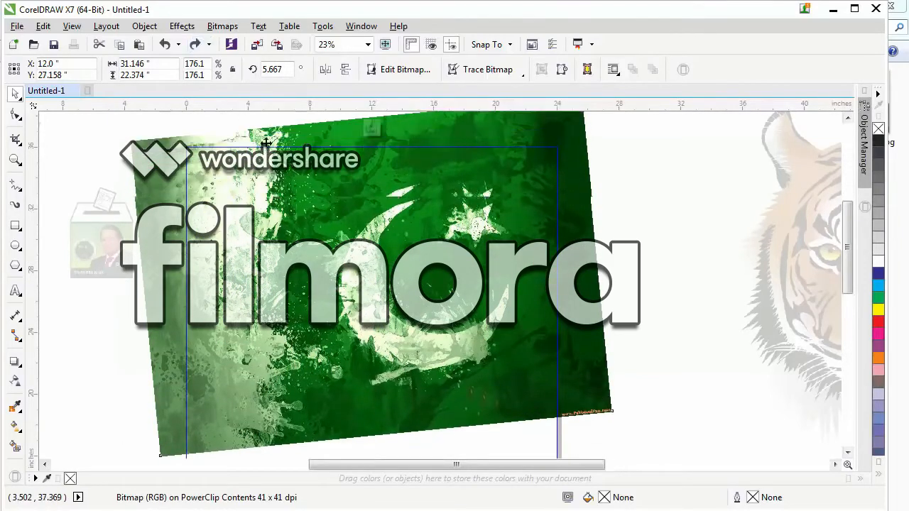
key("ctrl+shift+z")
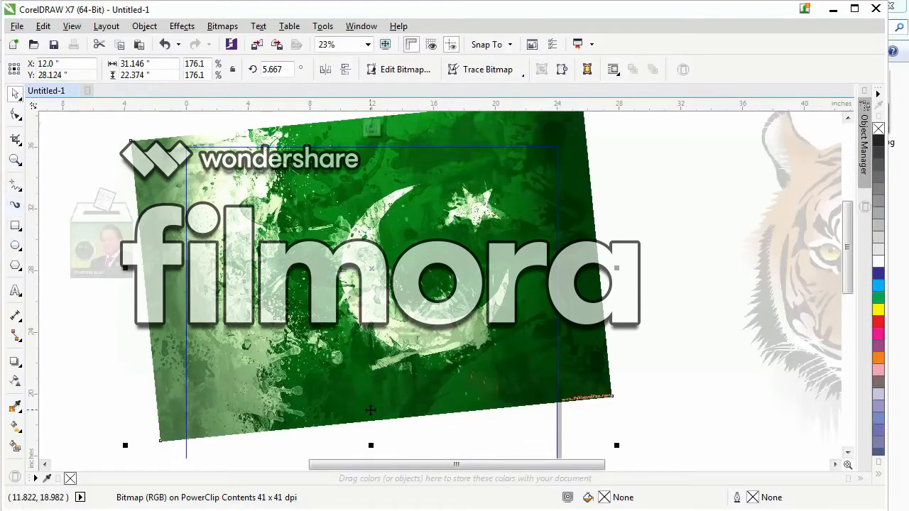
Apply a uniform transparency of 46 to the flag and finish editing the PowerClip contents.
left_click(16, 381)
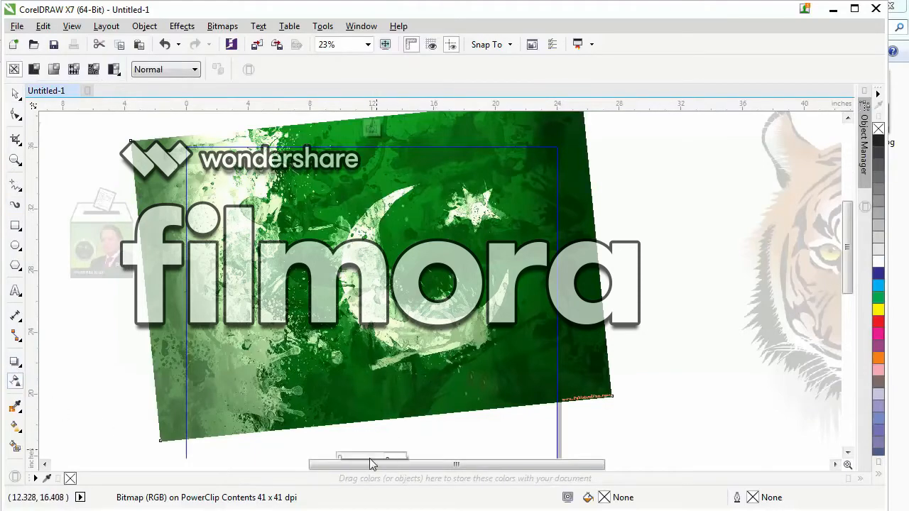
left_click(847, 453)
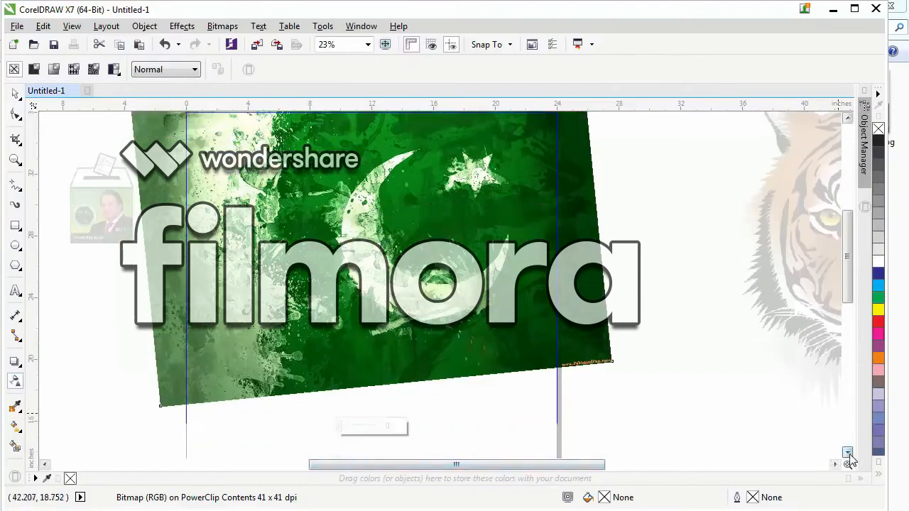
left_click(848, 453)
left_click_drag(342, 396, 358, 391)
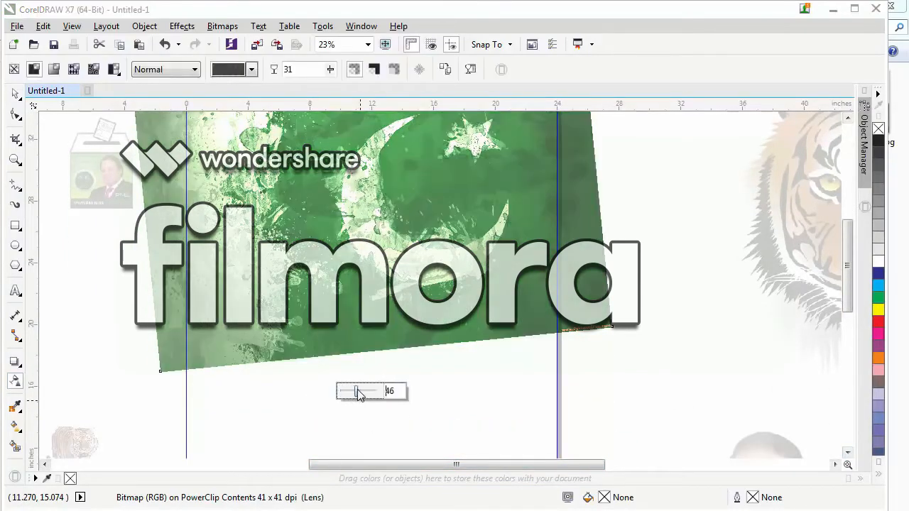
left_click(14, 93)
right_click(381, 245)
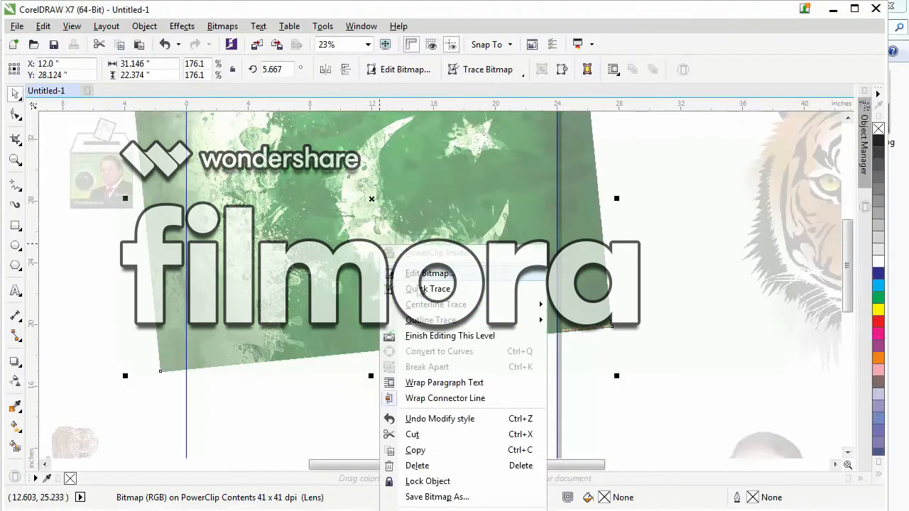
left_click(430, 336)
PowerClip the small green gradient image from below the page into the page-sized rectangle.
scroll(319, 223, "down", 1)
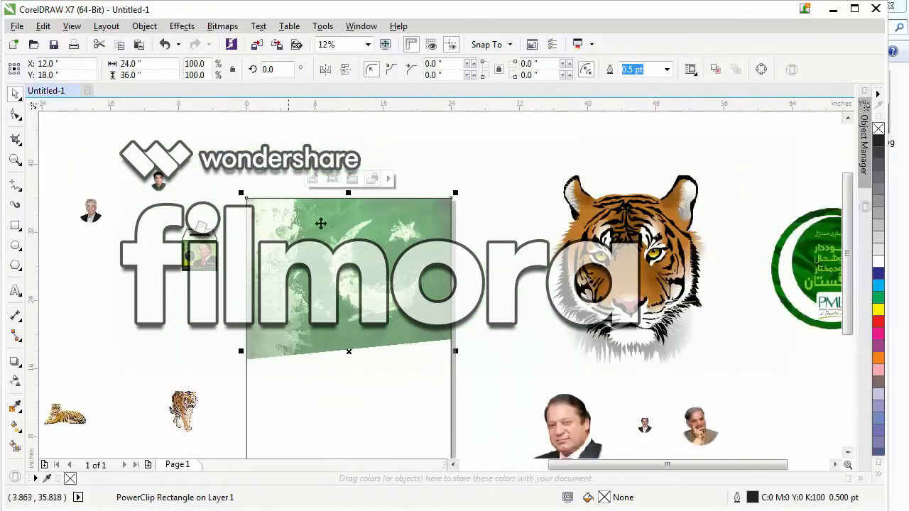
scroll(428, 311, "down", 1)
left_click(462, 391)
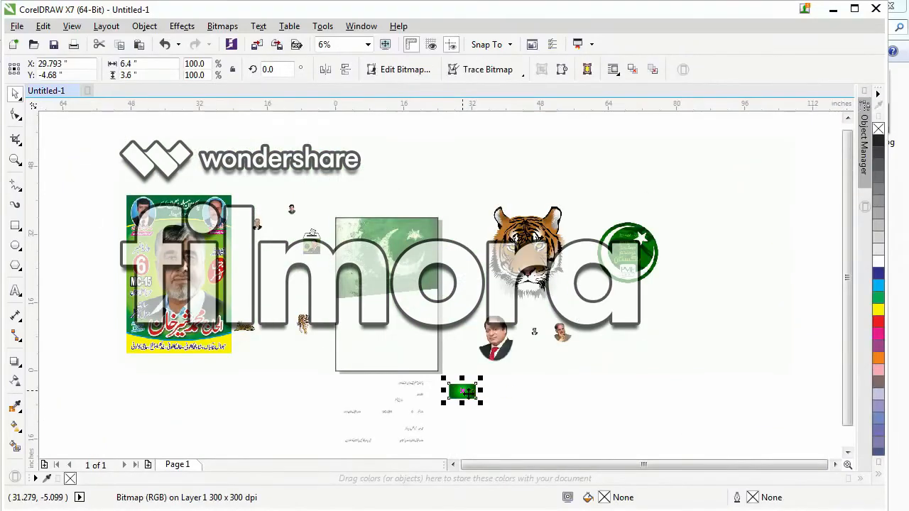
right_click(465, 391)
left_click(525, 306)
left_click(362, 323)
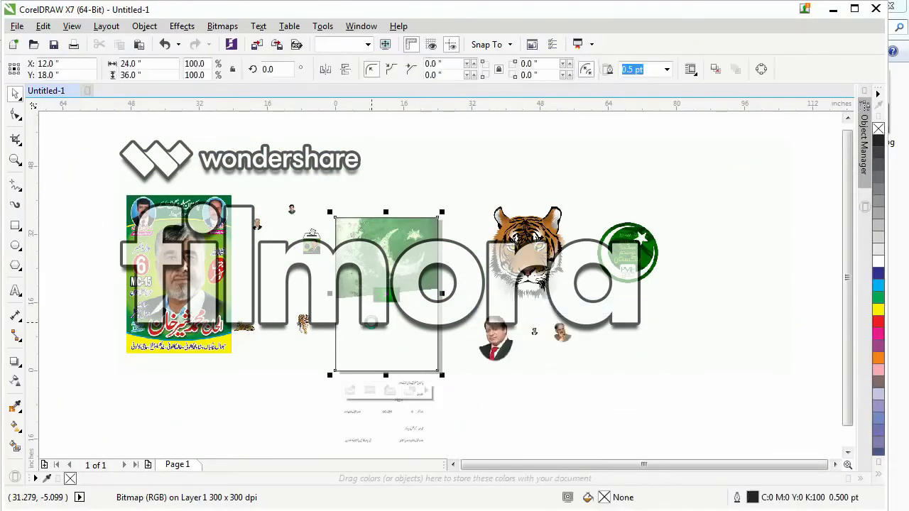
Inside the PowerClip, rotate the green gradient image to 90 degrees and scale it from its centre to 673 %, covering the page.
left_click(371, 322, "ctrl")
key("F2")
left_click_drag(301, 188, 522, 384)
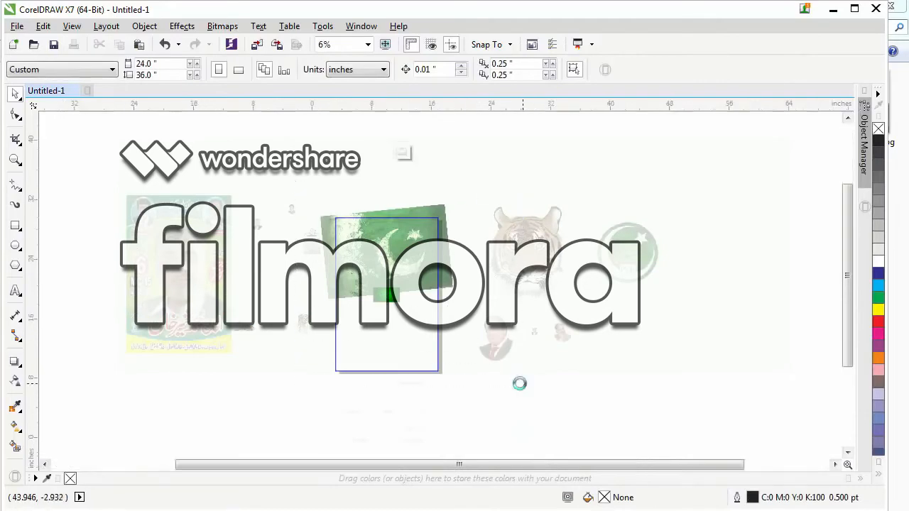
left_click(390, 304)
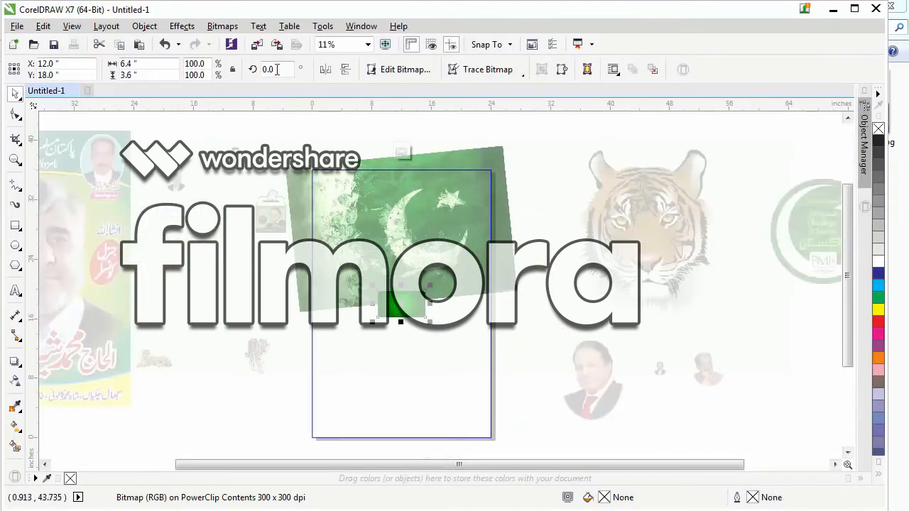
left_click_drag(278, 70, 146, 148)
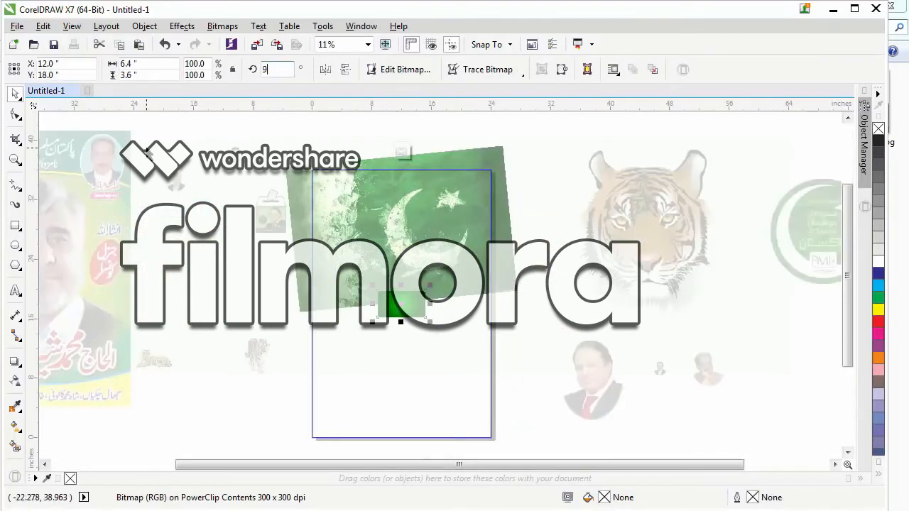
type("90")
key("Return")
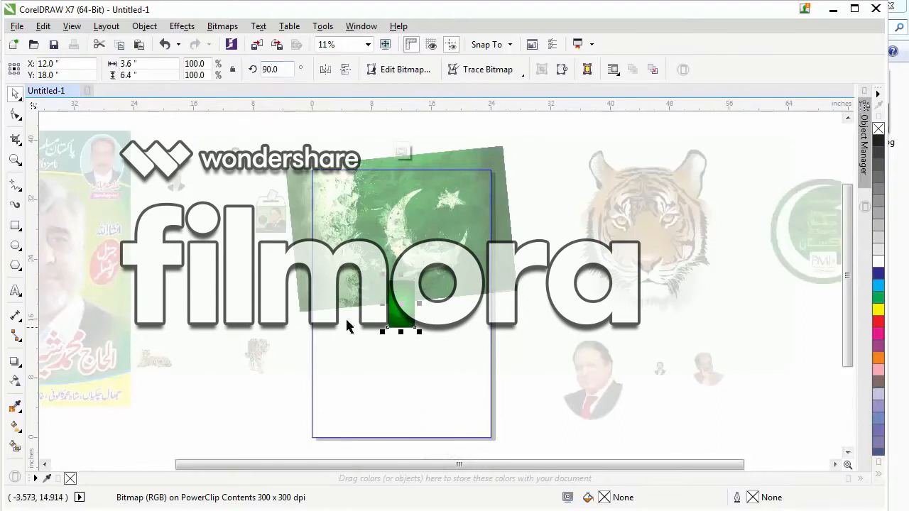
left_click_drag(420, 277, 560, 140)
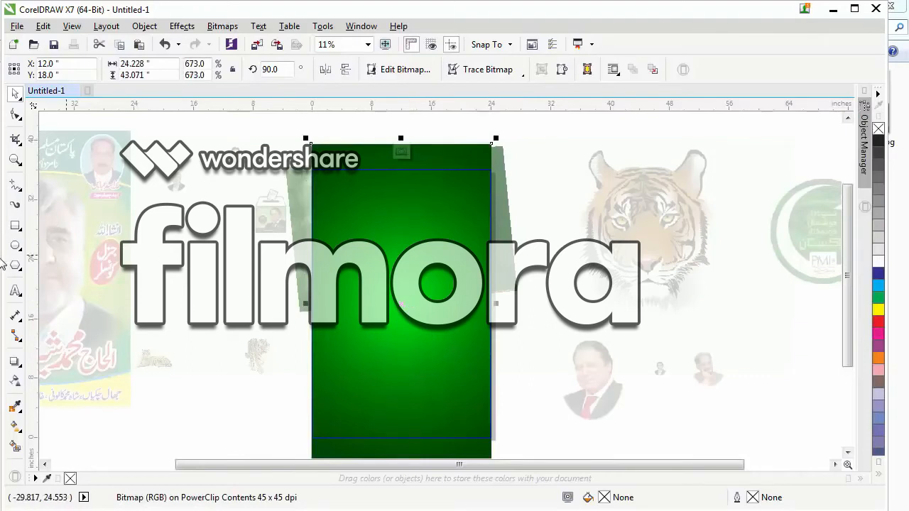
Apply a linear fountain transparency to the green gradient image, fading it out from near its centre upwards to the flag's crescent.
left_click(14, 379)
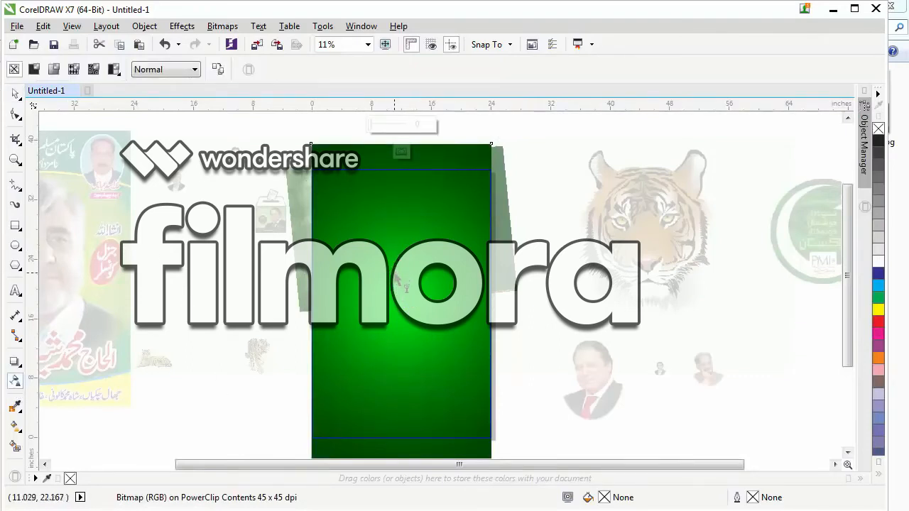
left_click_drag(394, 272, 395, 184)
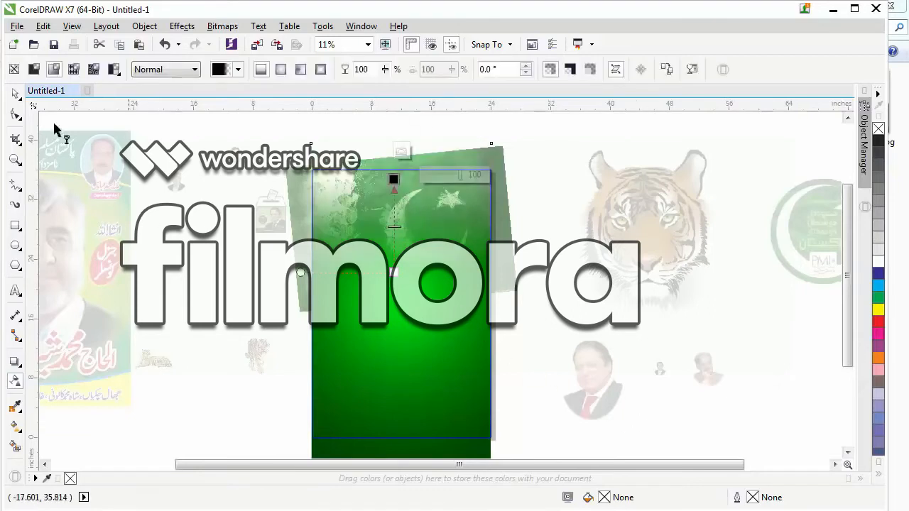
left_click(14, 92)
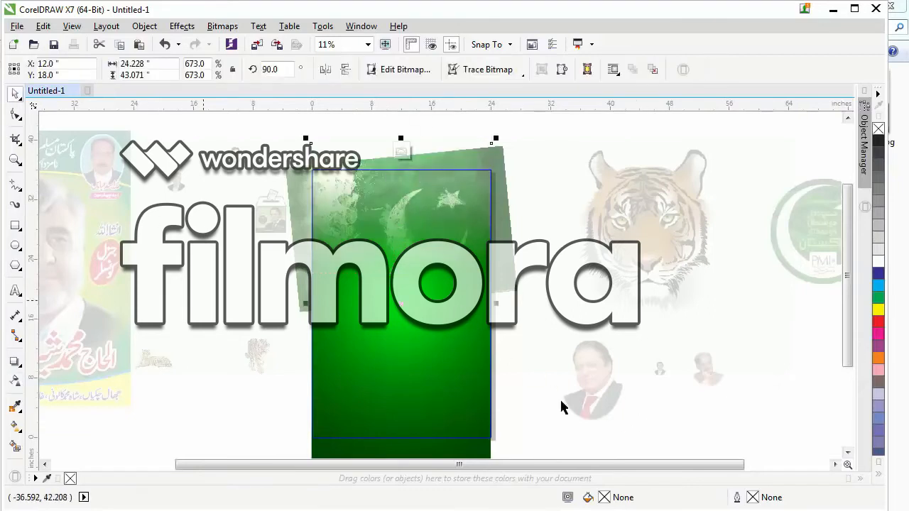
left_click(537, 177)
Set the uniform transparency of the flag image inside the PowerClip to 6.
left_click(502, 159)
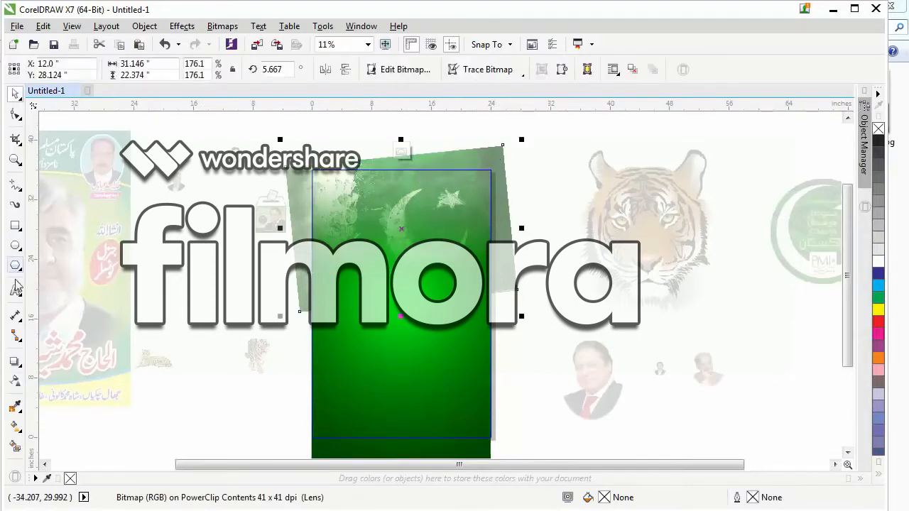
left_click(14, 381)
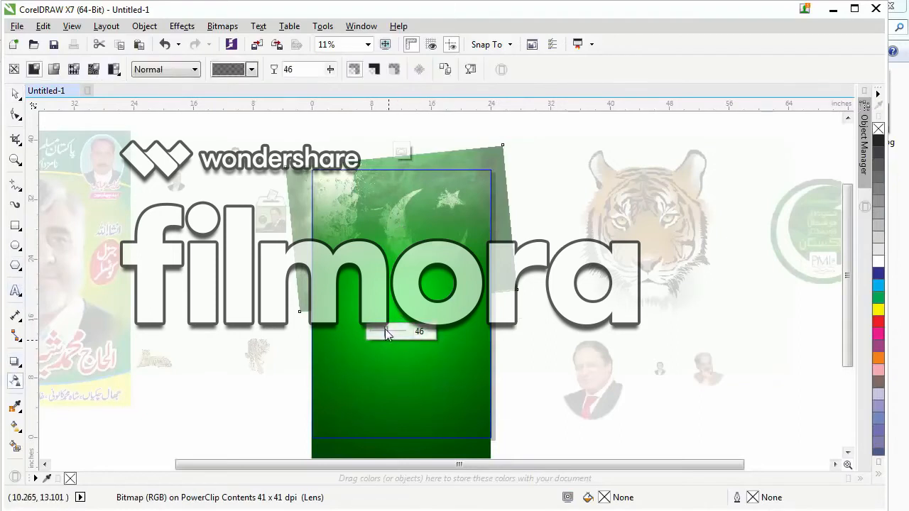
left_click_drag(385, 330, 369, 337)
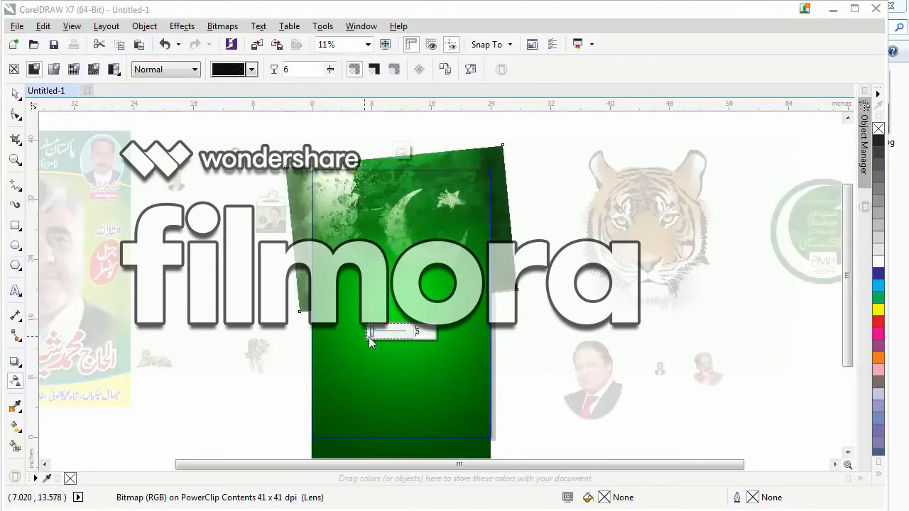
left_click(18, 95)
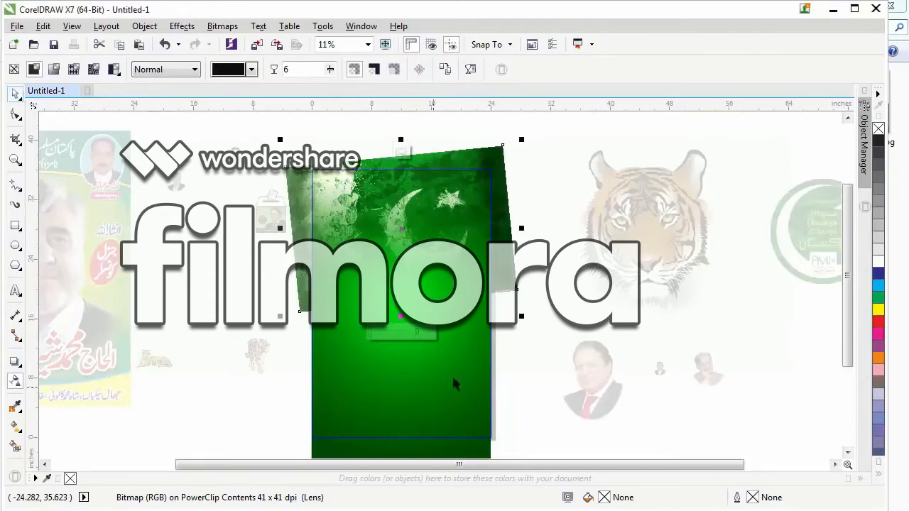
left_click(550, 252)
left_click(472, 152)
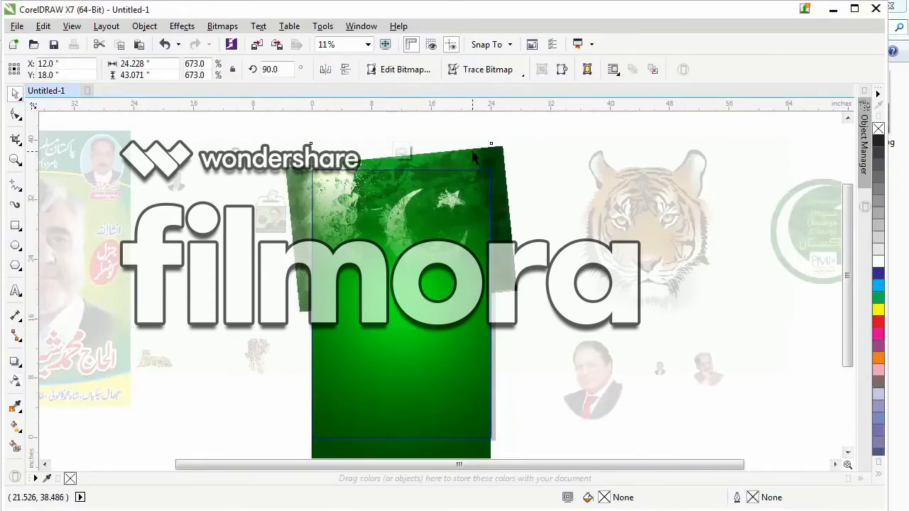
left_click_drag(472, 151, 472, 143)
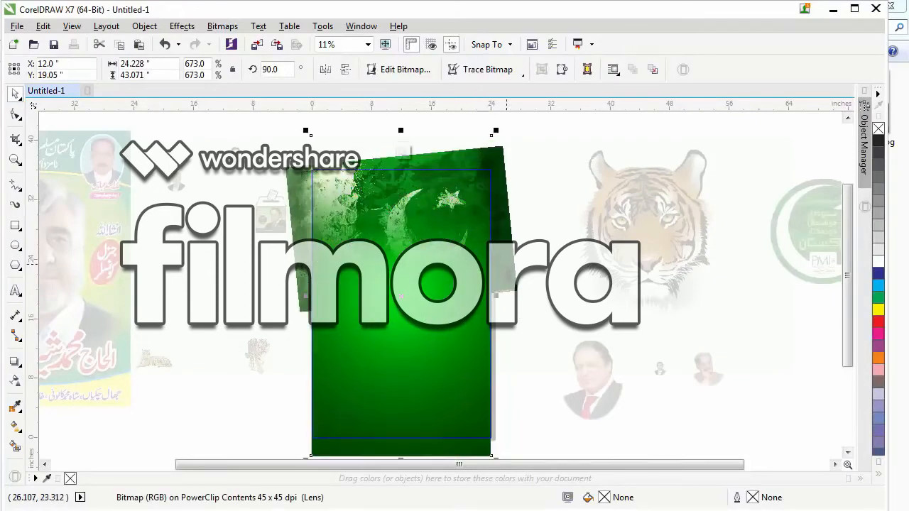
key("ctrl+z")
Shift the flag up and to the left inside the PowerClip and finish editing its contents.
left_click(521, 270)
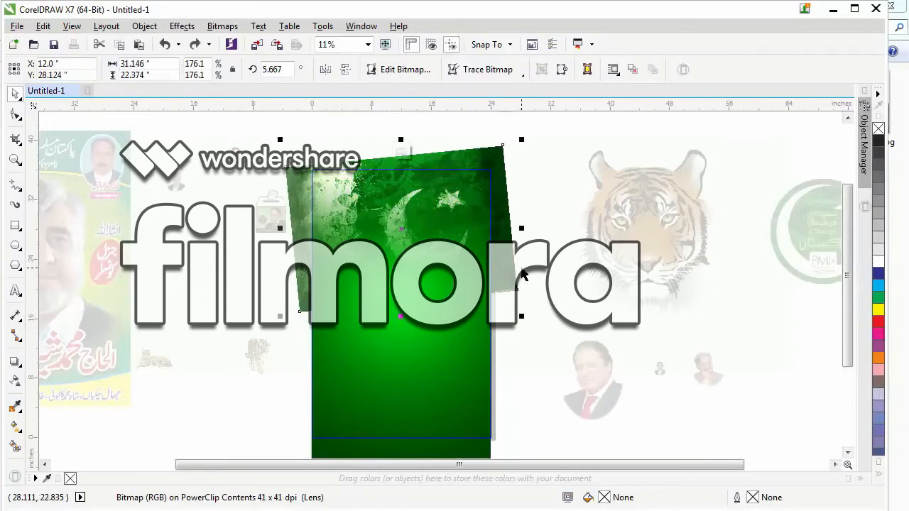
left_click_drag(517, 271, 495, 258)
left_click(554, 274)
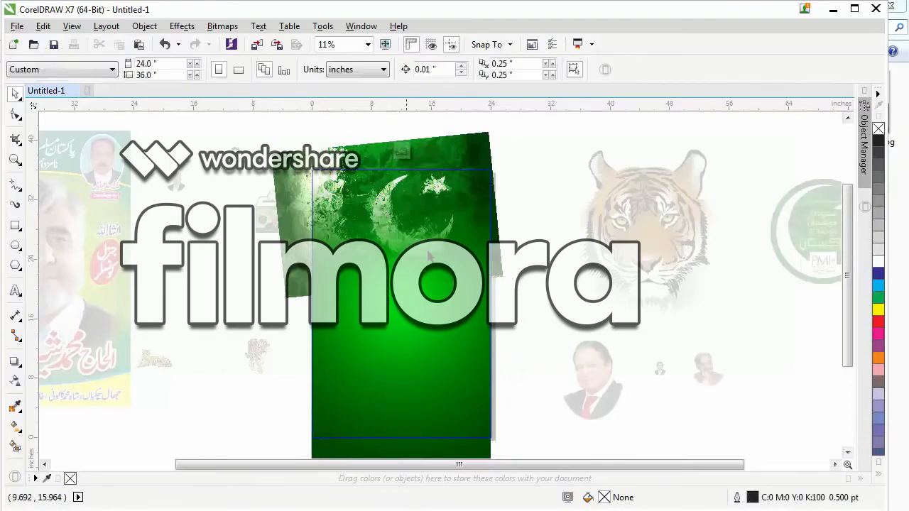
left_click(406, 212)
left_click(401, 151)
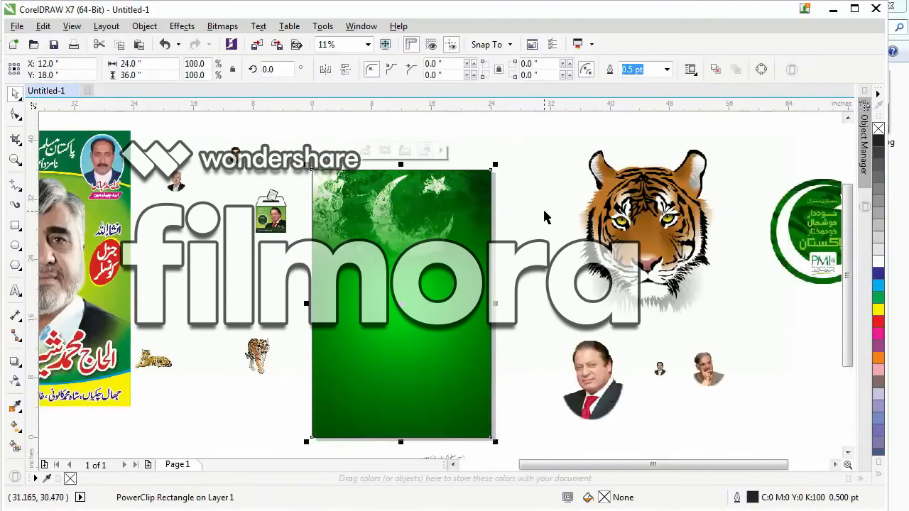
Move the portrait of the man with the red tie up to just beside the page's right edge.
left_click_drag(286, 147, 534, 354)
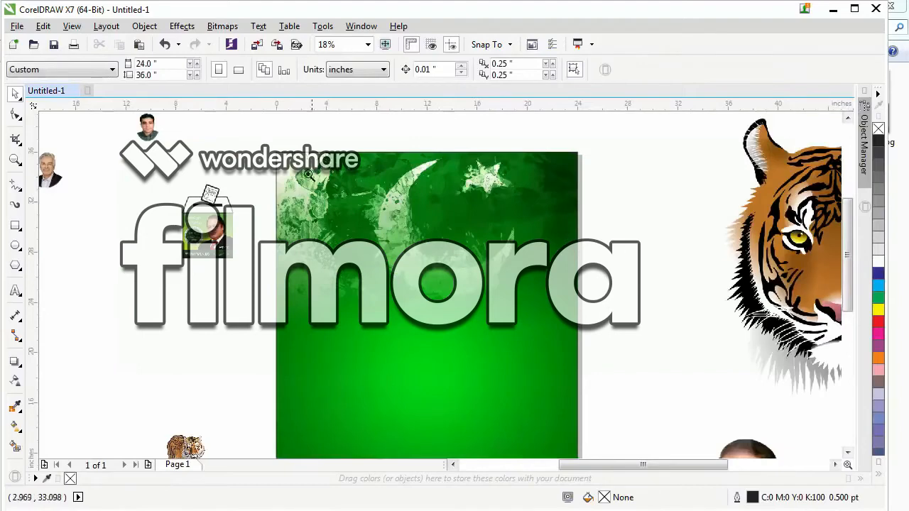
left_click_drag(248, 122, 649, 397)
scroll(206, 184, "down", 2)
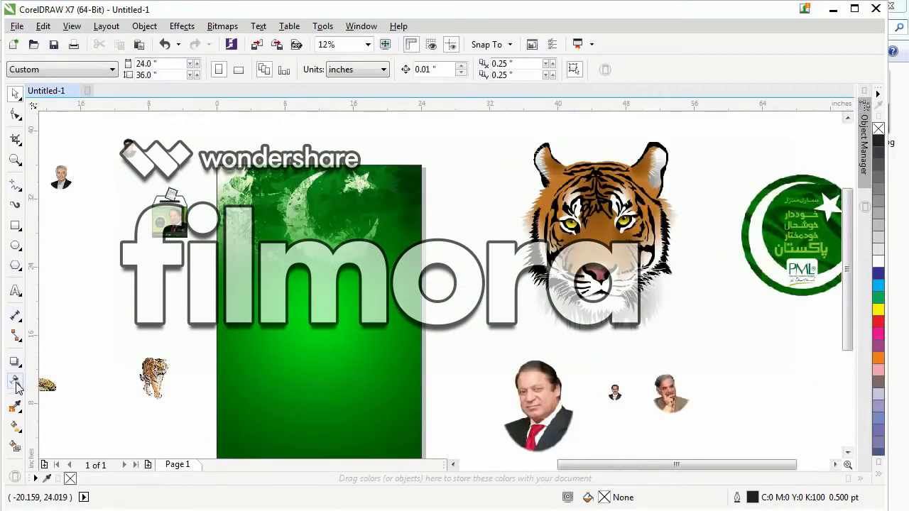
scroll(428, 142, "down", 1)
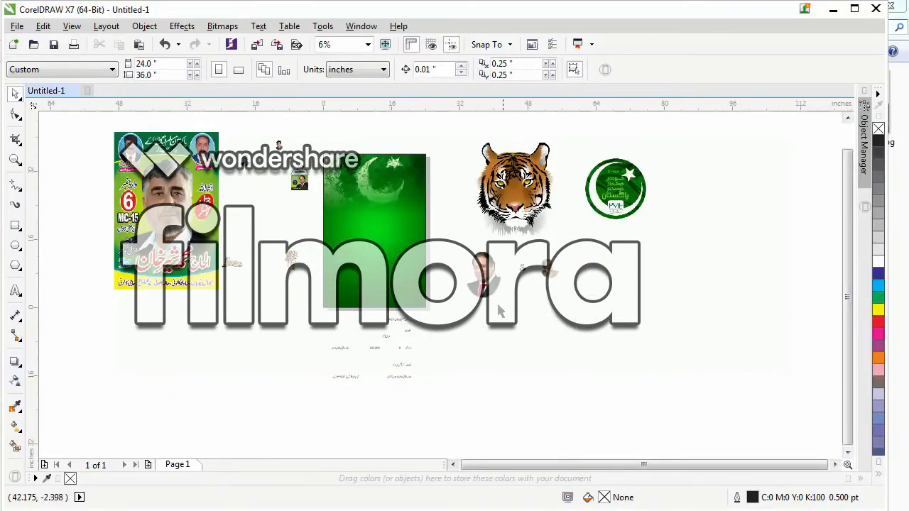
left_click_drag(485, 270, 447, 191)
Reopen the PowerClip contents, enlarge the flag to 190.4 %, shift it slightly up and left, and finish editing.
double_click(336, 167)
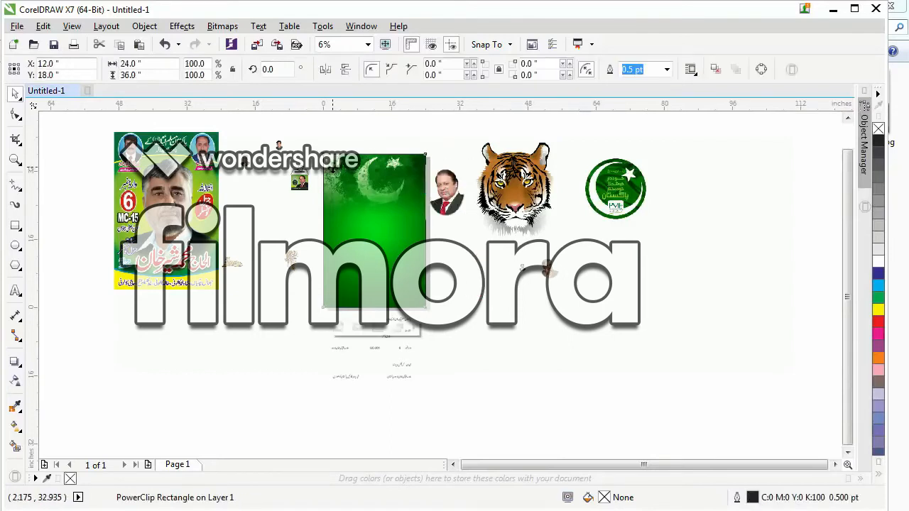
key("F2")
left_click_drag(275, 131, 511, 249)
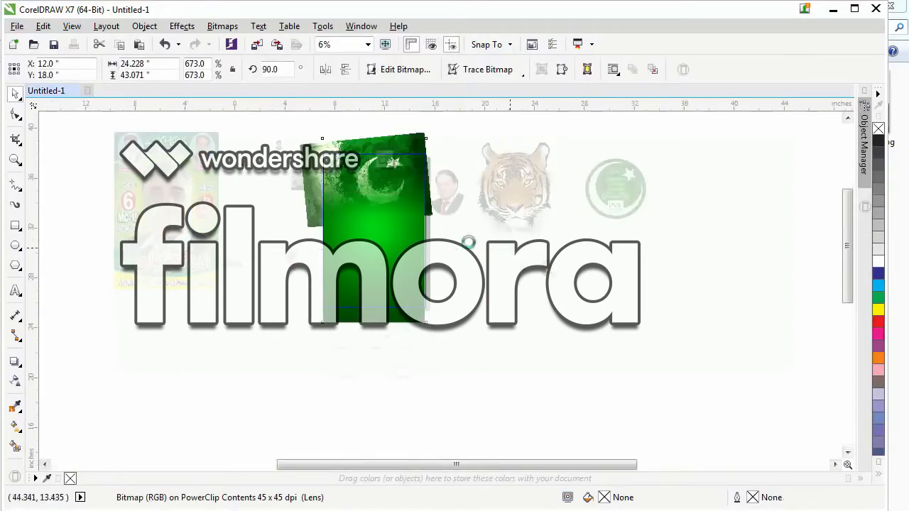
left_click(601, 135)
left_click(202, 333)
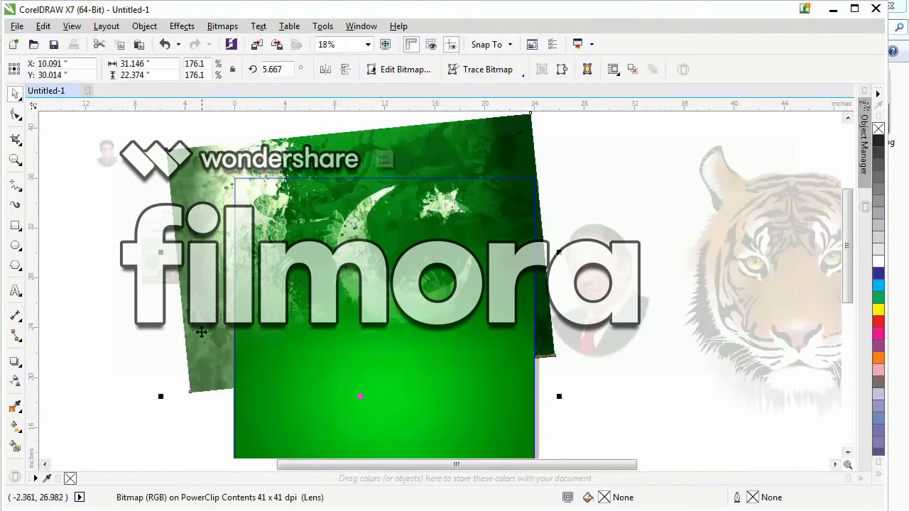
left_click(162, 395)
left_click(192, 327)
left_click_drag(158, 398, 128, 420)
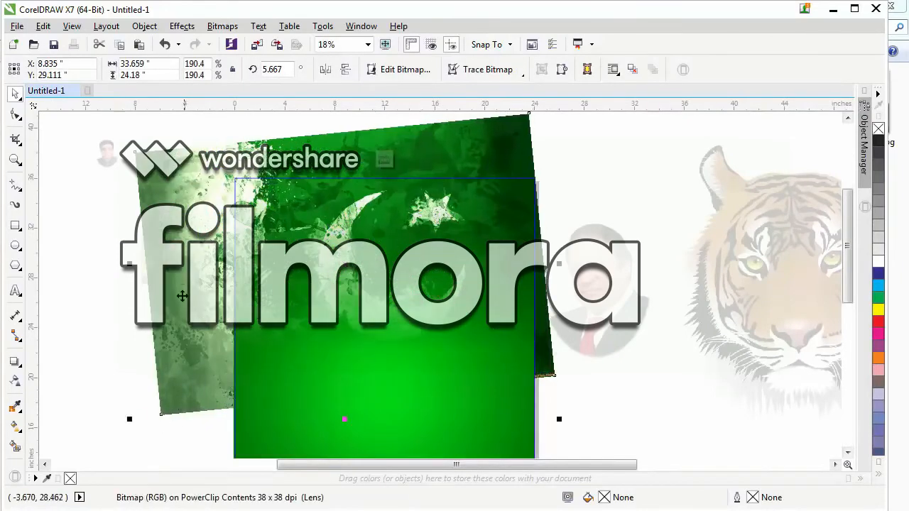
left_click_drag(183, 296, 181, 290)
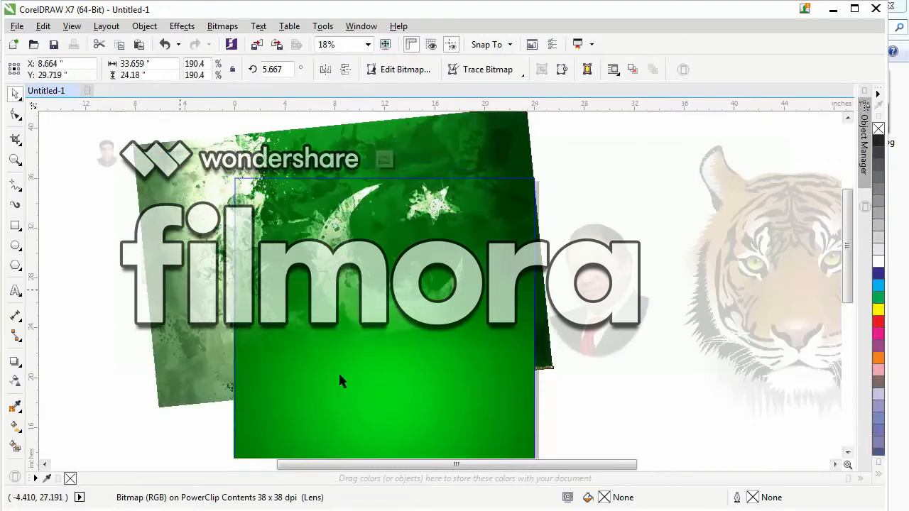
left_click(385, 159)
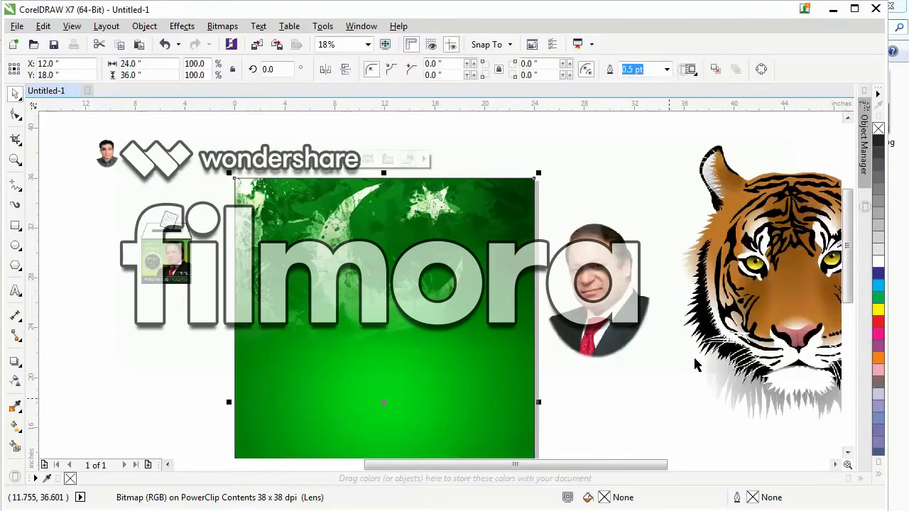
Place the red-tie portrait in the page's upper-right area and scale it from its centre to 58.9 %.
left_click_drag(606, 294, 488, 259)
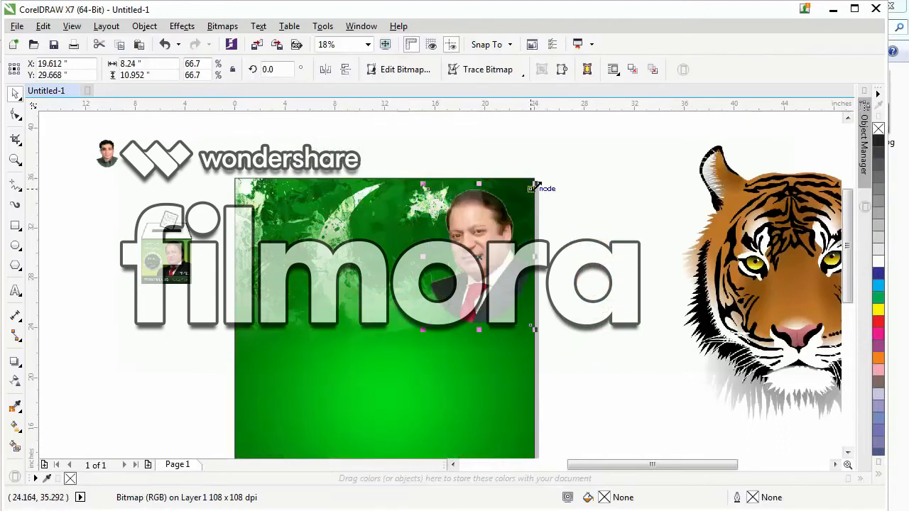
mouse_move(534, 186)
left_mouse_down()
mouse_move(522, 199)
mouse_move(527, 192)
left_mouse_up()
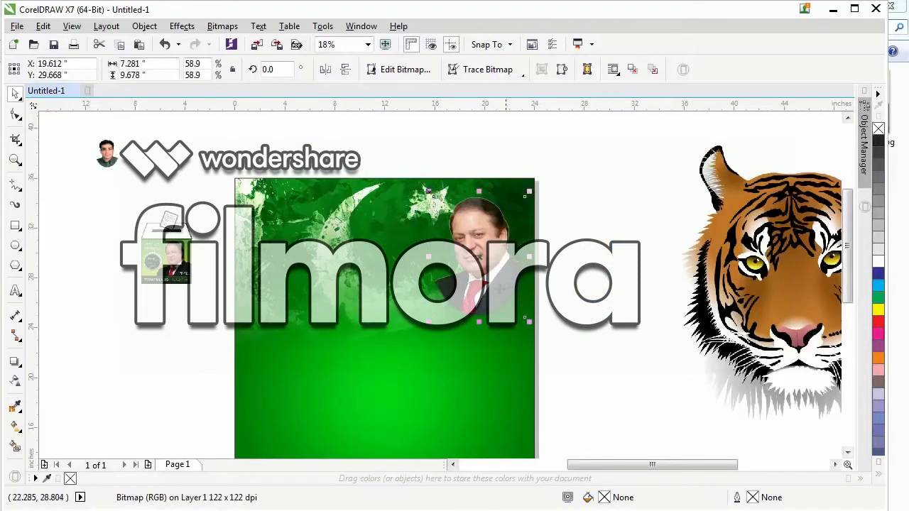
left_click(152, 355)
scroll(441, 217, "down", 1)
left_click_drag(444, 251, 445, 240)
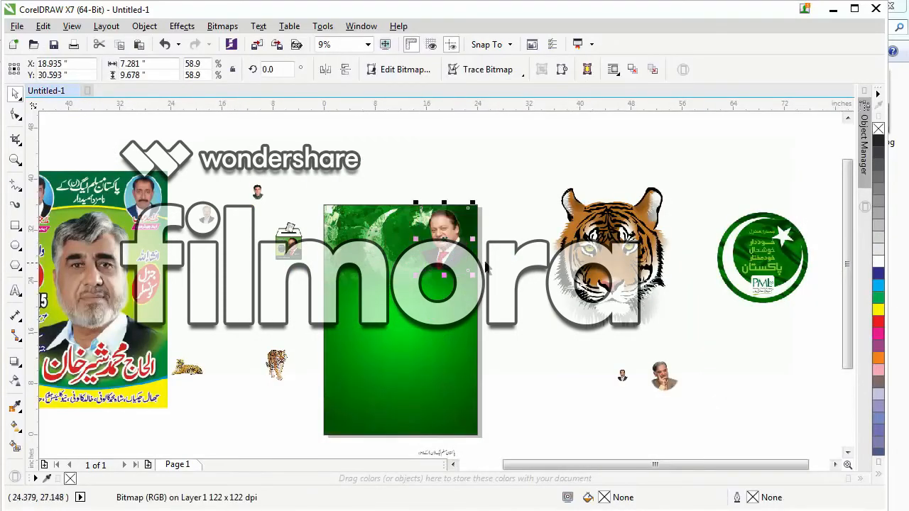
left_click(505, 247)
Place the hand-on-chin portrait in the page's upper-left area and enlarge it to 144.7 %.
left_click_drag(641, 390, 453, 237)
left_click_drag(370, 312, 378, 321)
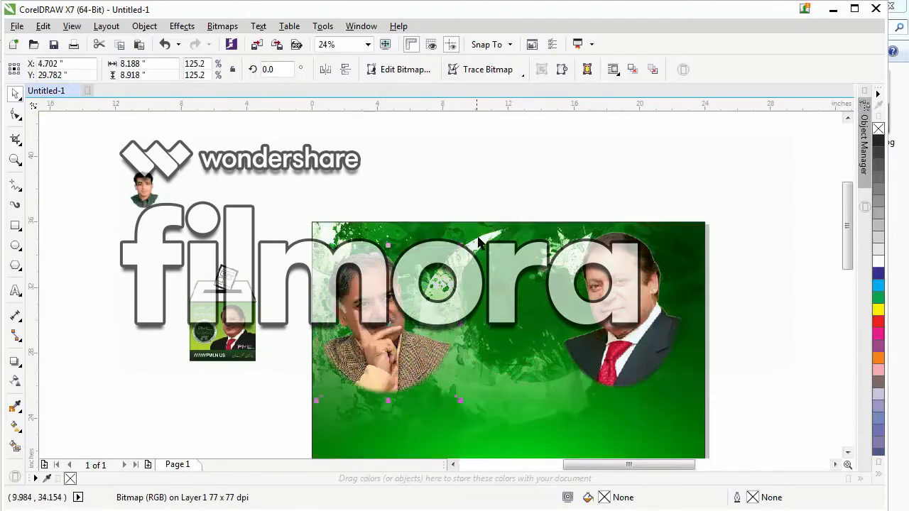
left_click_drag(461, 245, 473, 232)
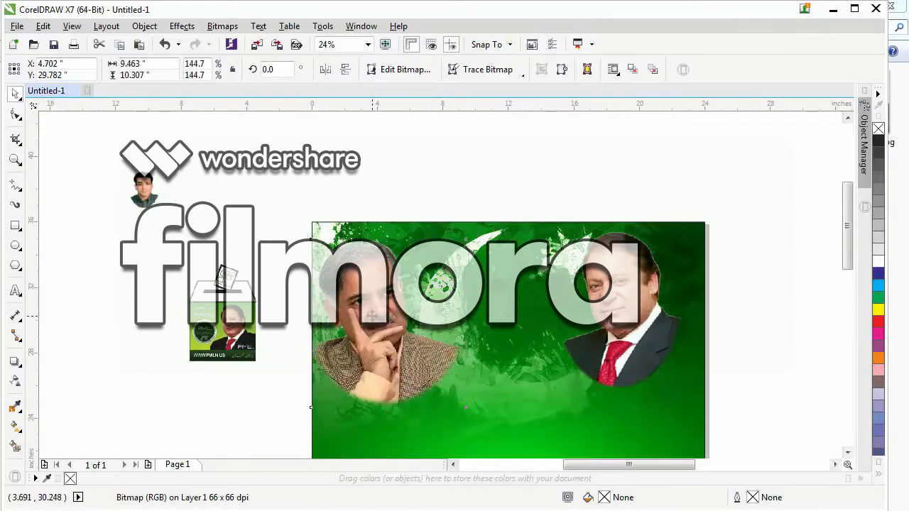
left_click_drag(372, 316, 395, 301)
Move the red-tie portrait slightly closer to the page's upper-right corner and clear the selection.
left_click(632, 298)
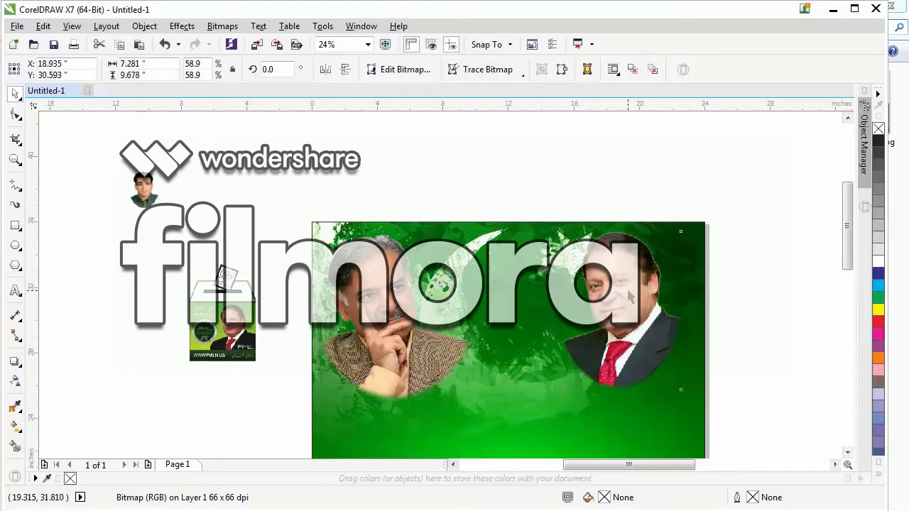
mouse_move(632, 298)
left_mouse_down()
mouse_move(622, 292)
mouse_move(636, 307)
mouse_move(642, 291)
left_mouse_up()
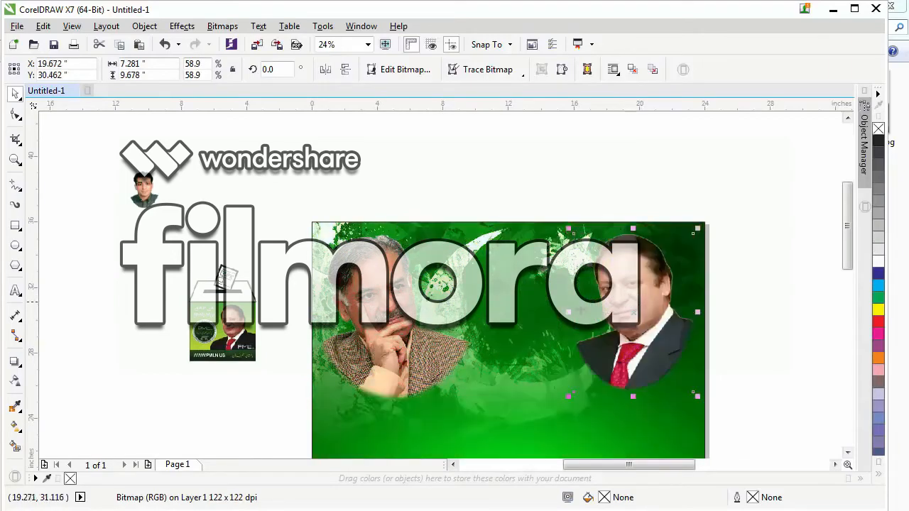
left_click(365, 315)
left_click(343, 169)
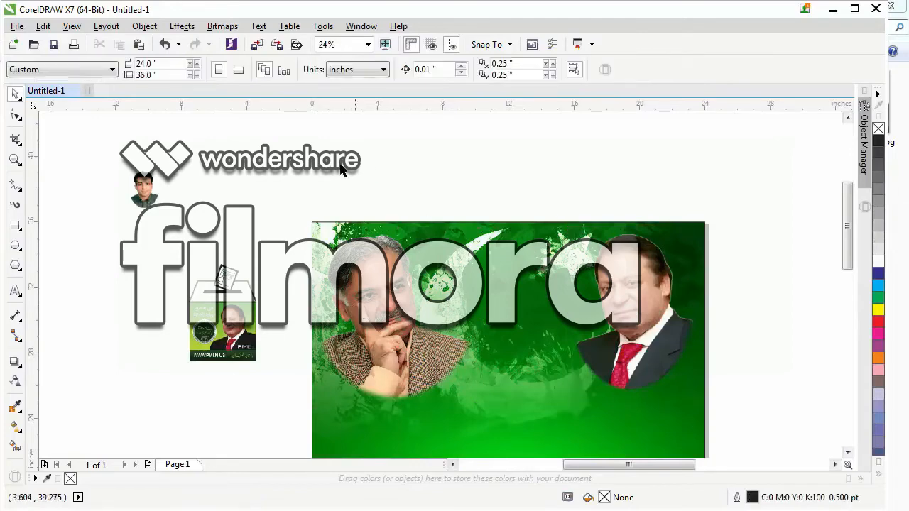
Bring the large tiger head onto the upper part of the page and scale it down to 25.9 %.
scroll(342, 169, "down", 1)
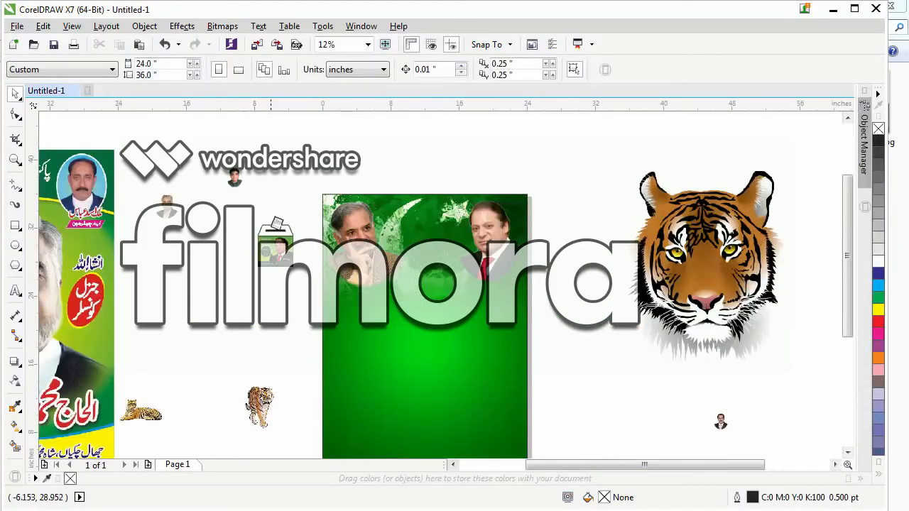
scroll(465, 169, "down", 1)
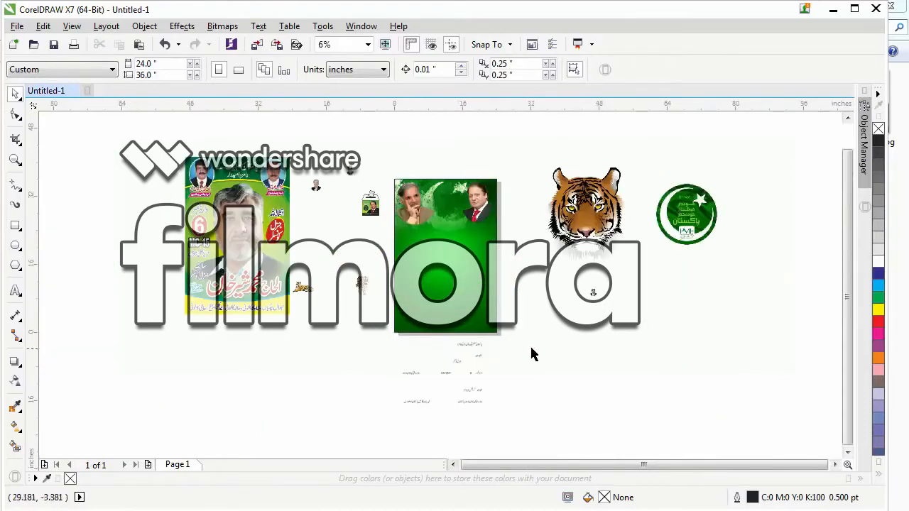
left_click_drag(607, 213, 470, 202)
key("F2")
left_click_drag(361, 132, 572, 275)
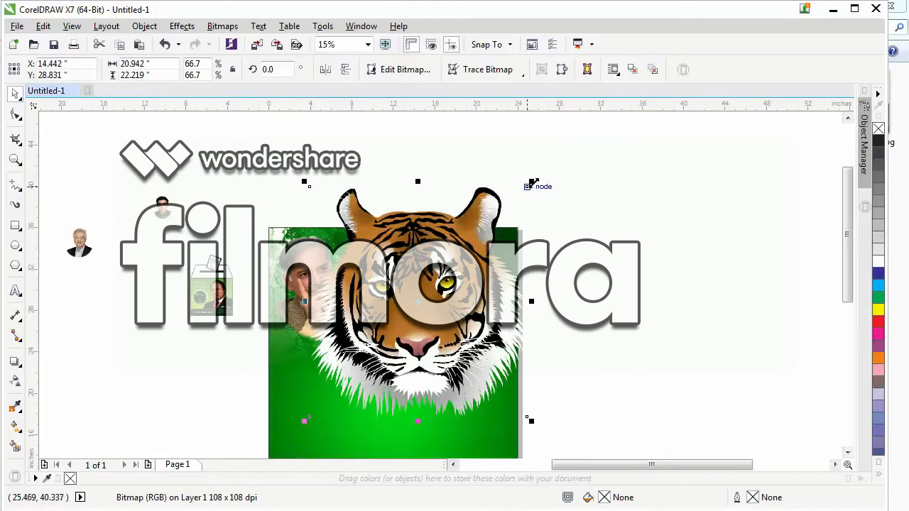
left_click_drag(529, 183, 437, 249)
Reduce the tiger head to 18.4 % and position it centrally between the two portraits, over the flag's crescent.
scroll(380, 262, "down", 2)
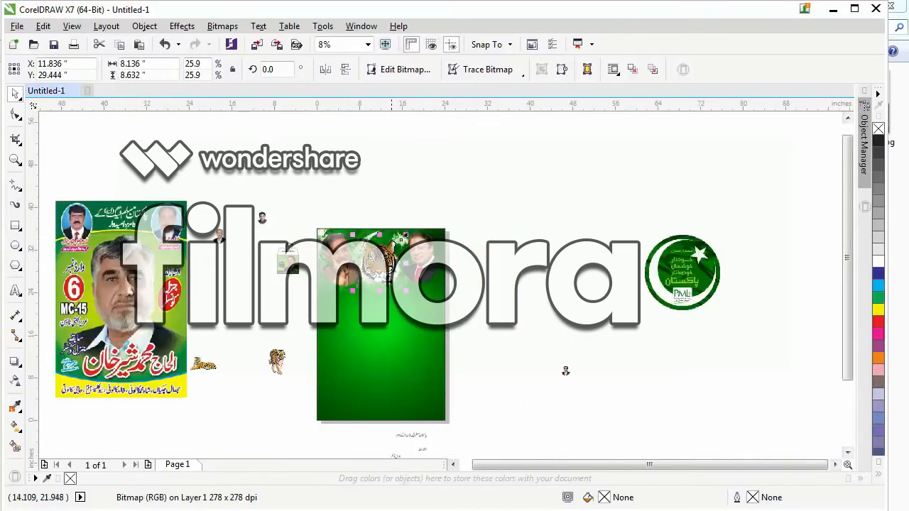
left_click_drag(380, 261, 385, 317)
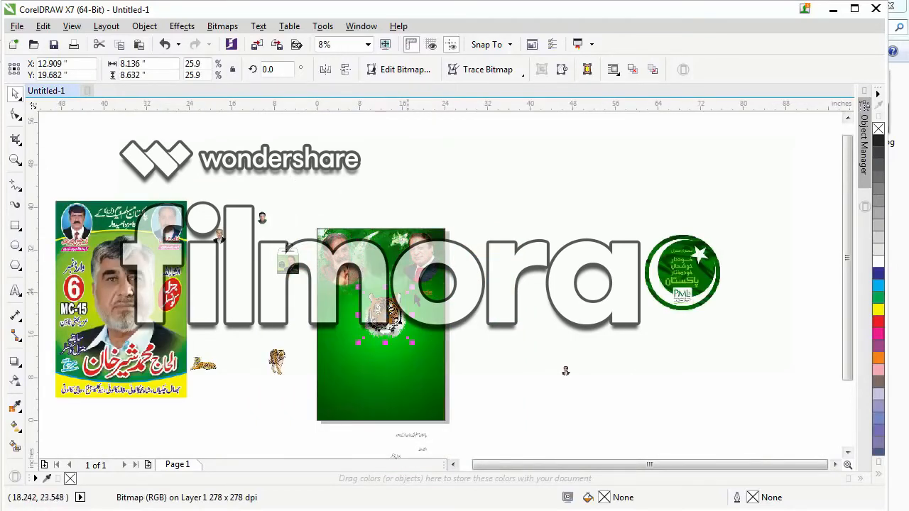
mouse_move(414, 291)
left_mouse_down()
mouse_move(424, 282)
mouse_move(406, 298)
mouse_move(379, 261)
left_mouse_up()
key("z")
left_click_drag(267, 194, 537, 323)
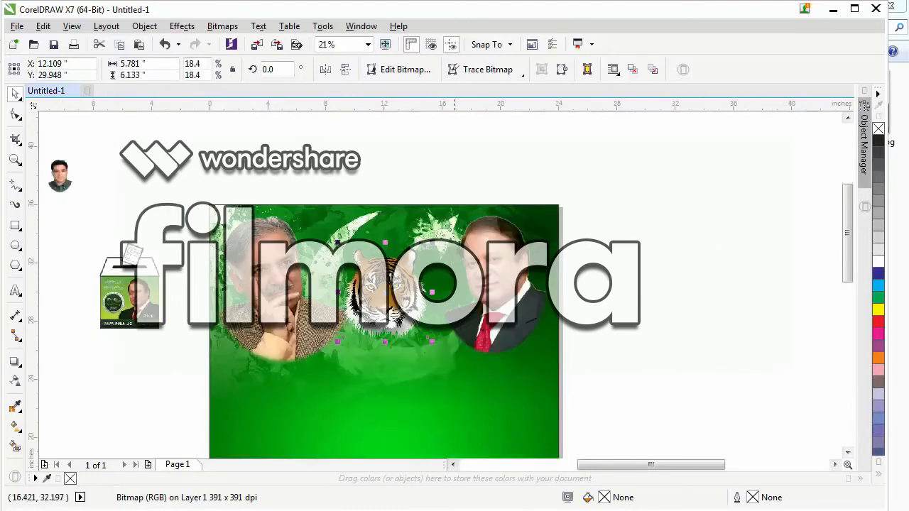
Shift the tiger head slightly toward the red-tie portrait and enlarge it to 21.7 %.
left_click_drag(384, 301, 391, 300)
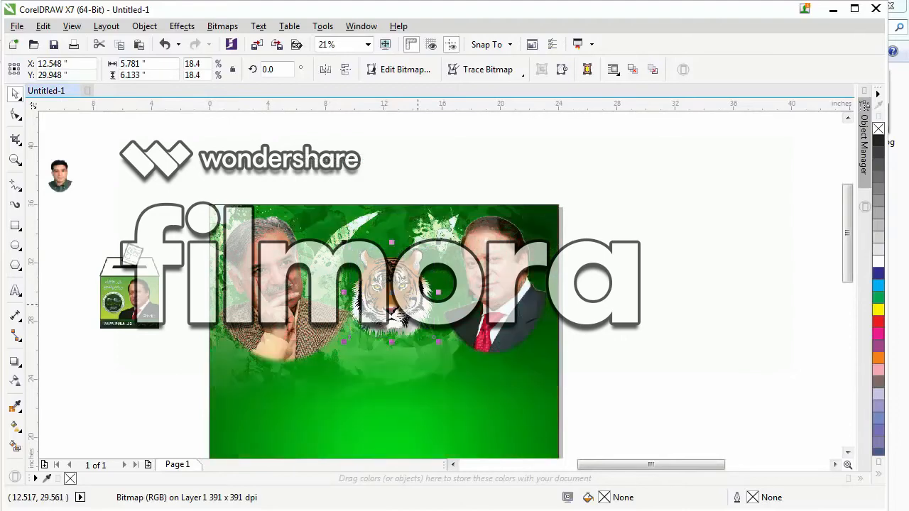
left_click_drag(436, 341, 445, 349)
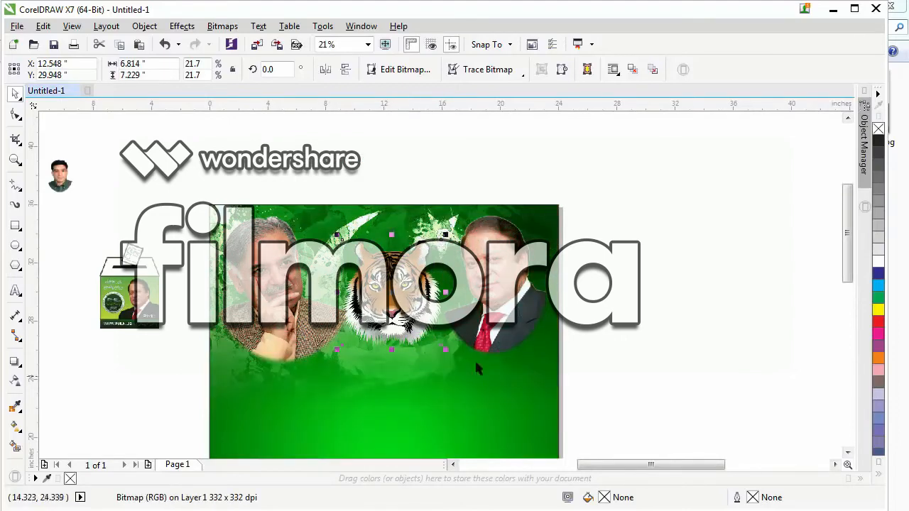
Place a duplicate of the tiger head outside the page, beyond the red-tie portrait's side.
key("F2")
left_click_drag(255, 197, 617, 373)
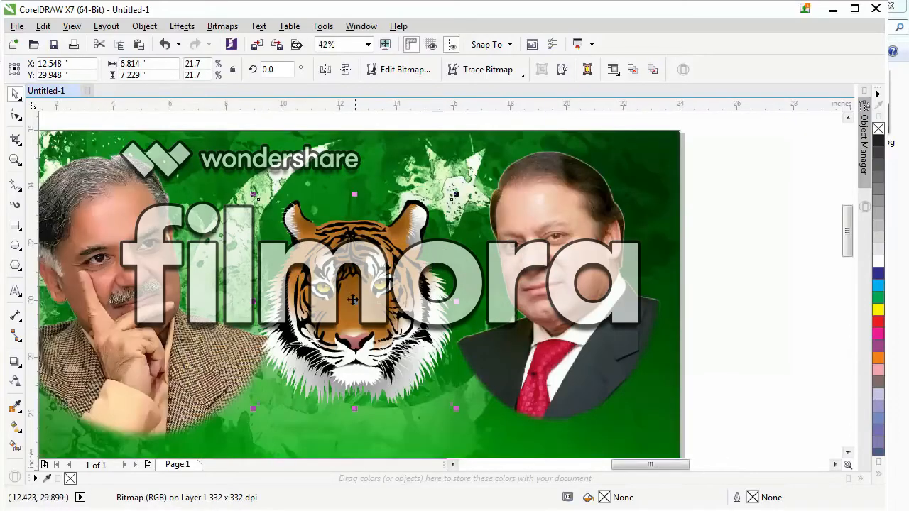
left_click_drag(355, 301, 495, 285)
scroll(337, 308, "down", 2)
scroll(349, 287, "down", 2)
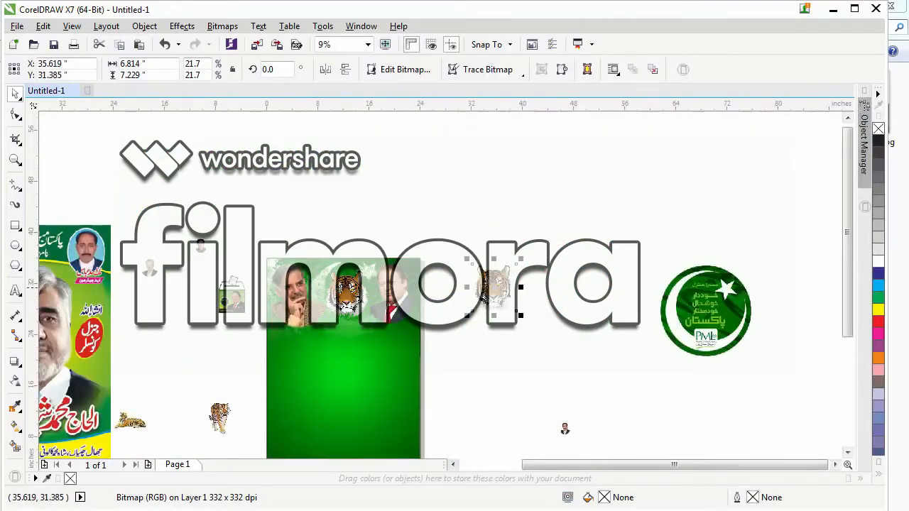
Apply a uniform transparency of 56 to the tiger head between the portraits and clear the selection.
scroll(327, 298, "up", 4)
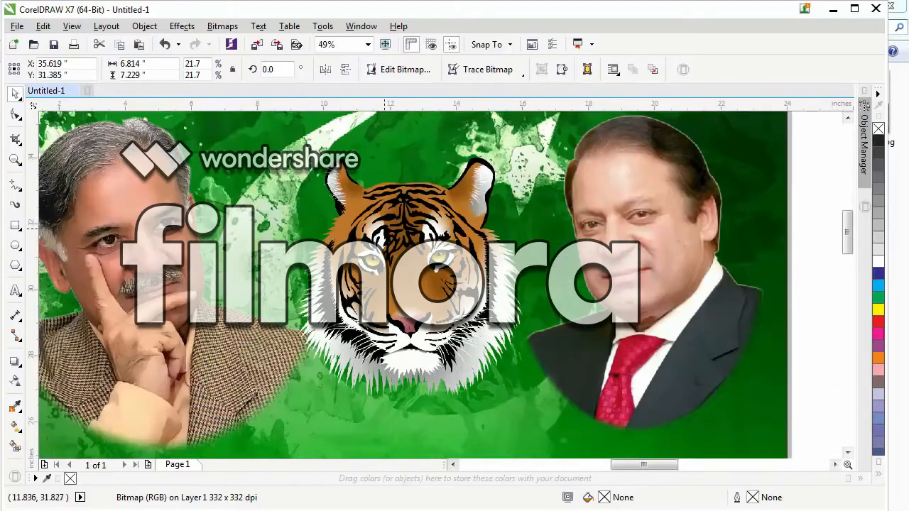
left_click(384, 227)
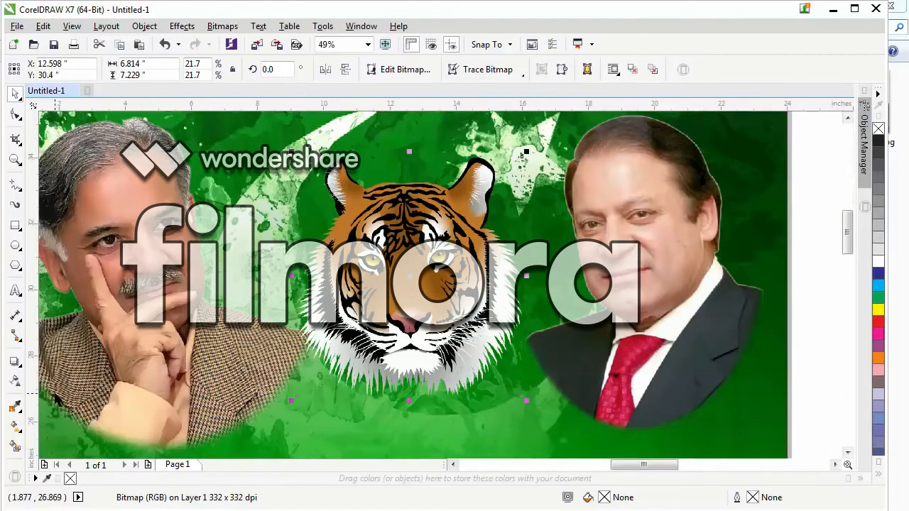
left_click(14, 381)
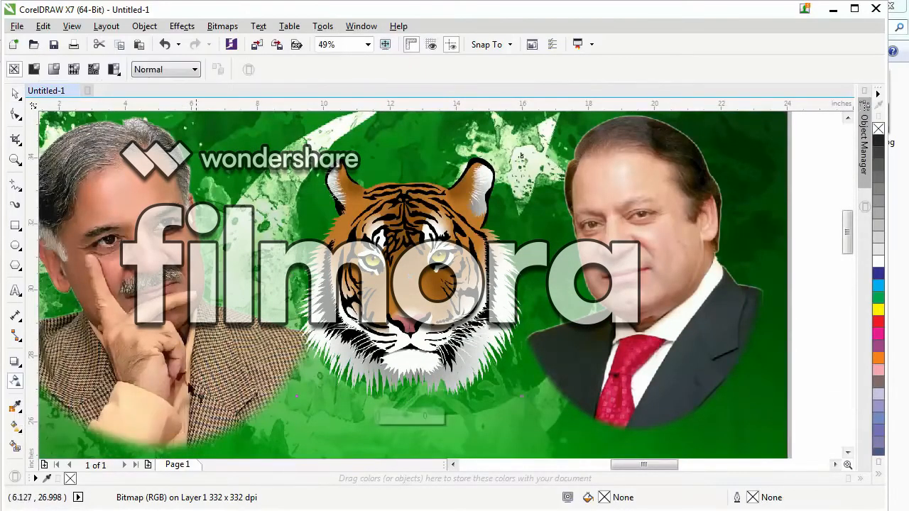
mouse_move(387, 420)
left_mouse_down()
mouse_move(413, 420)
mouse_move(399, 420)
left_mouse_up()
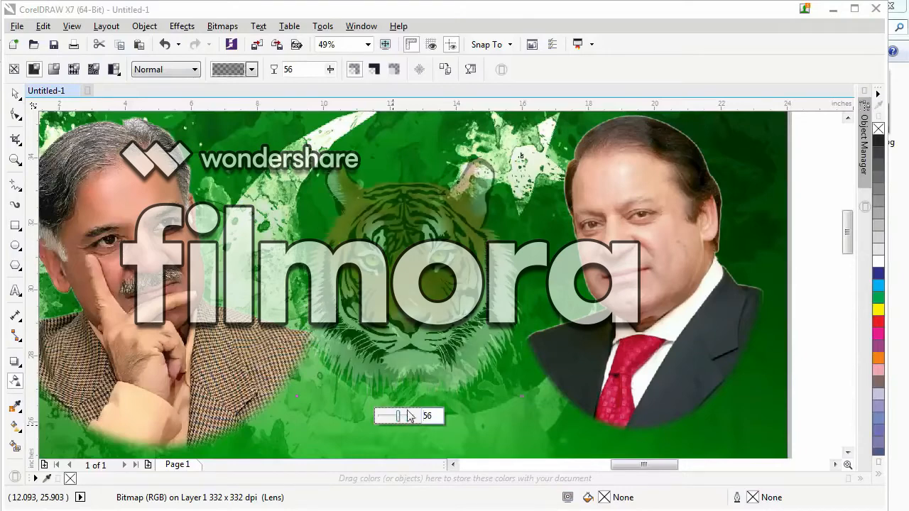
left_click(14, 93)
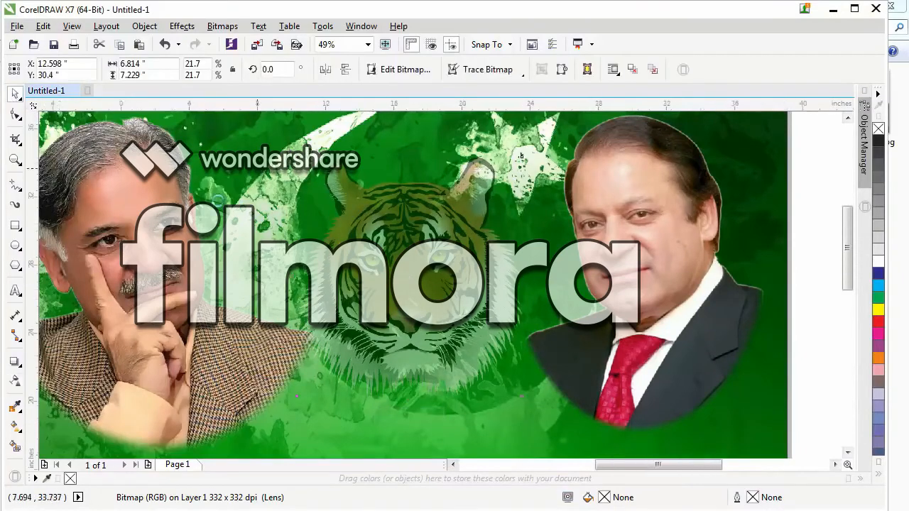
scroll(251, 169, "down", 1)
left_click(591, 247)
Move the Urdu Pakistan Muslim League (N) headline from below the page to just beneath the portraits.
scroll(379, 260, "down", 1)
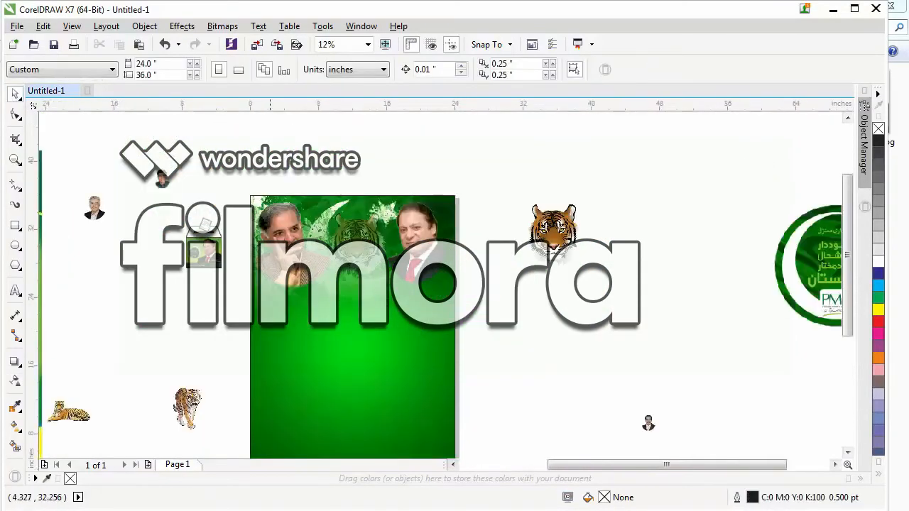
scroll(501, 365, "up", 1)
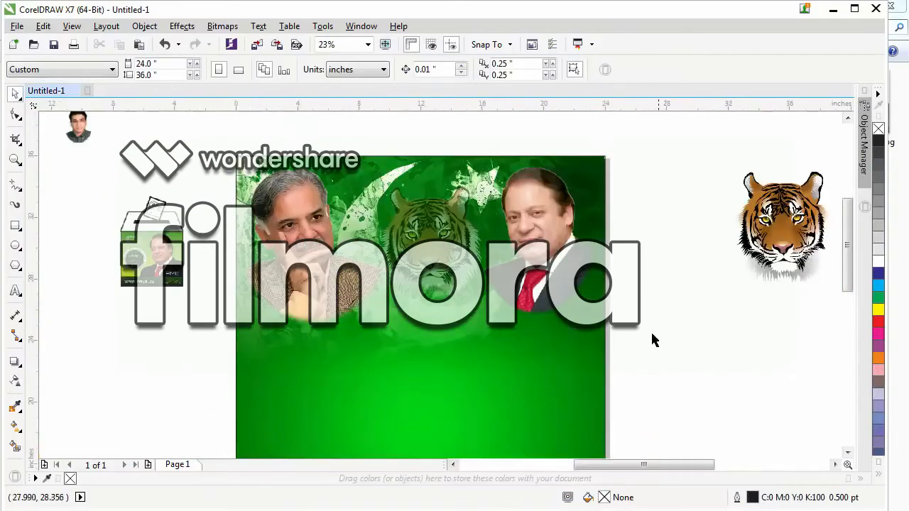
scroll(504, 335, "down", 1)
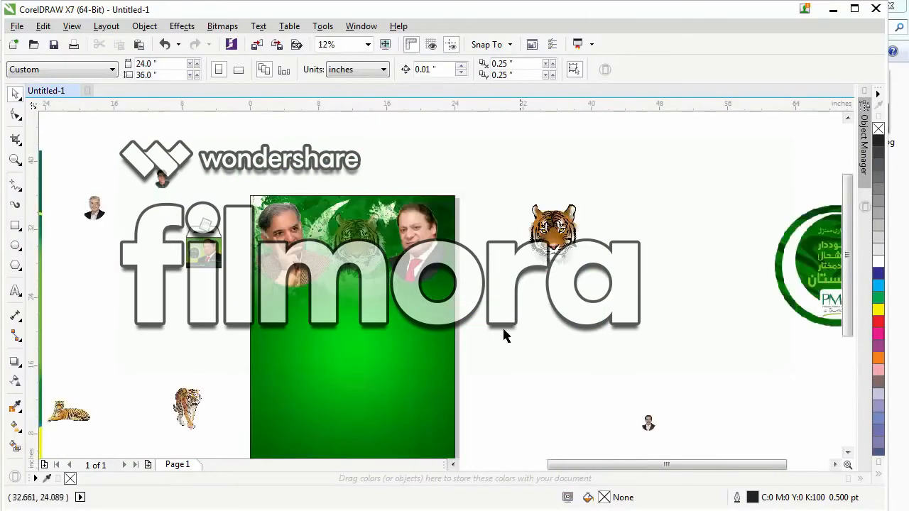
scroll(358, 242, "down", 1)
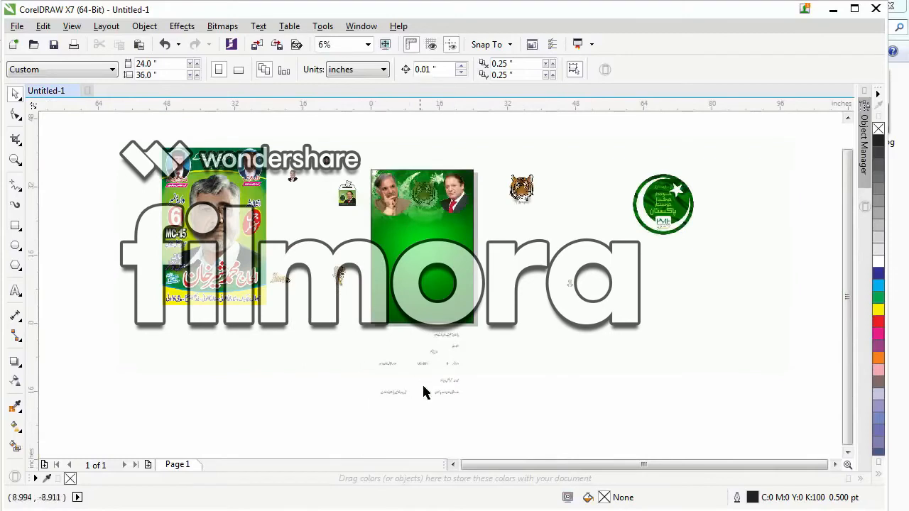
left_click_drag(447, 342, 421, 217)
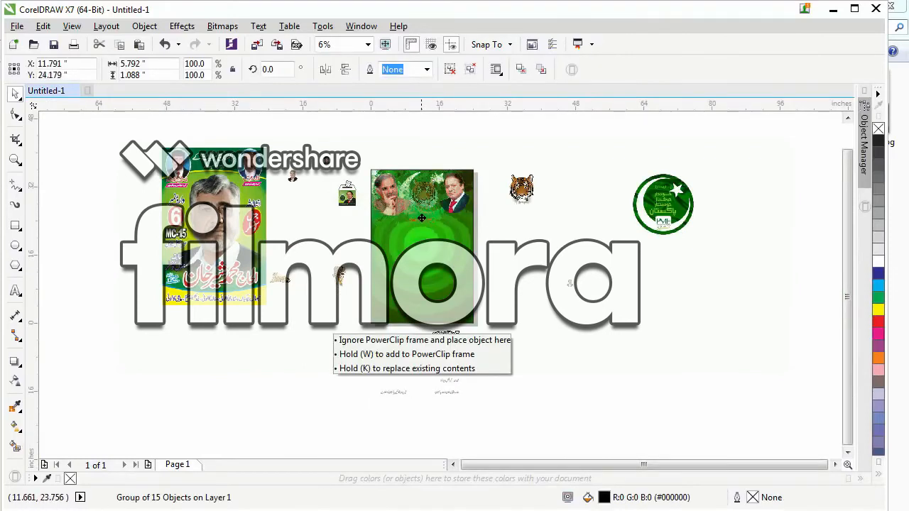
Enlarge the Urdu headline to 371.7 %, about 21.5 inches wide, and lower it slightly beneath the portraits.
key("F2")
left_click_drag(337, 197, 586, 306)
left_click_drag(136, 135, 588, 306)
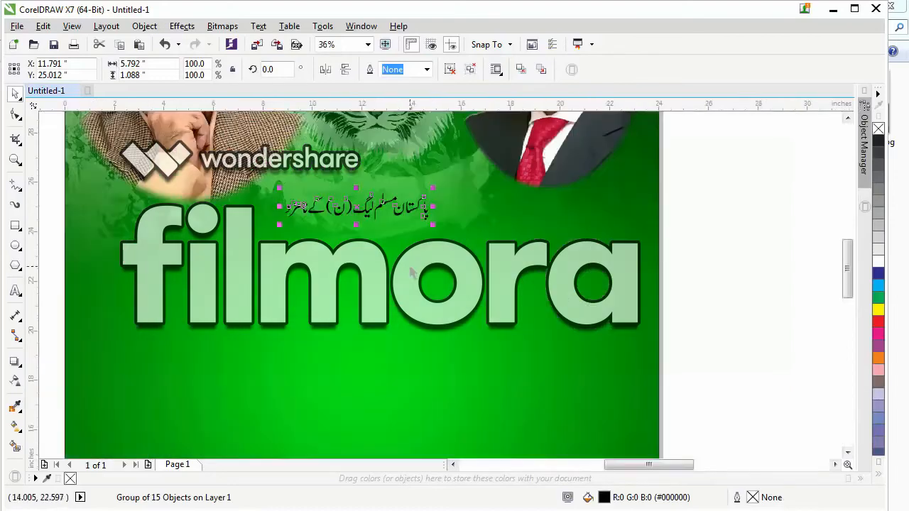
left_click_drag(434, 226, 629, 336)
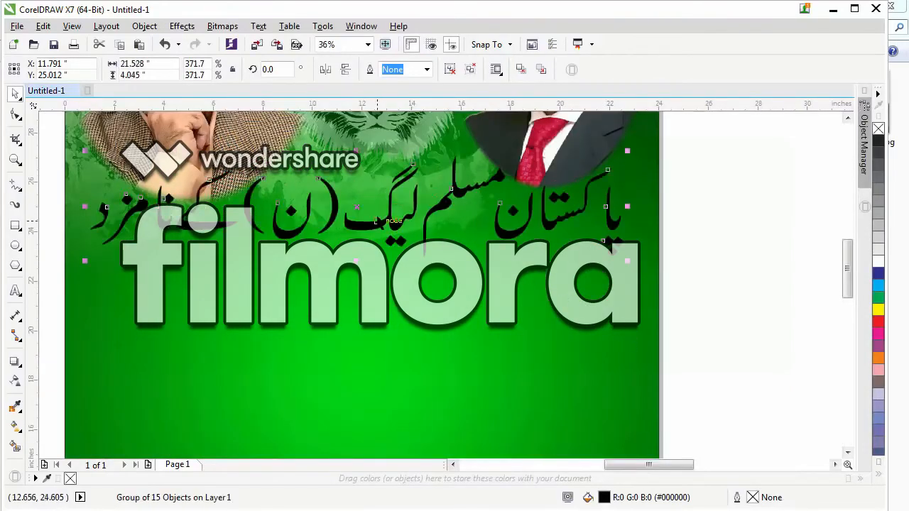
left_click_drag(372, 229, 372, 250)
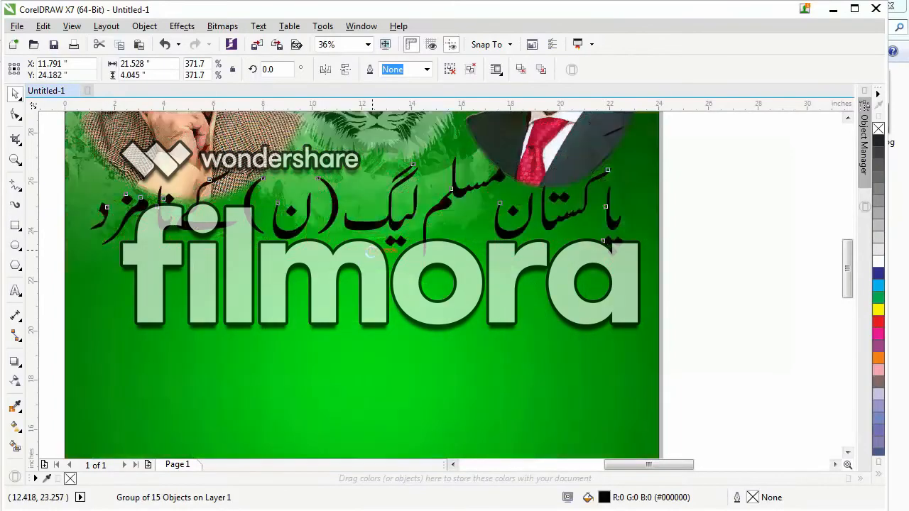
Centre the Urdu headline horizontally on the green background and leave only the headline selected.
left_click(367, 332, "shift")
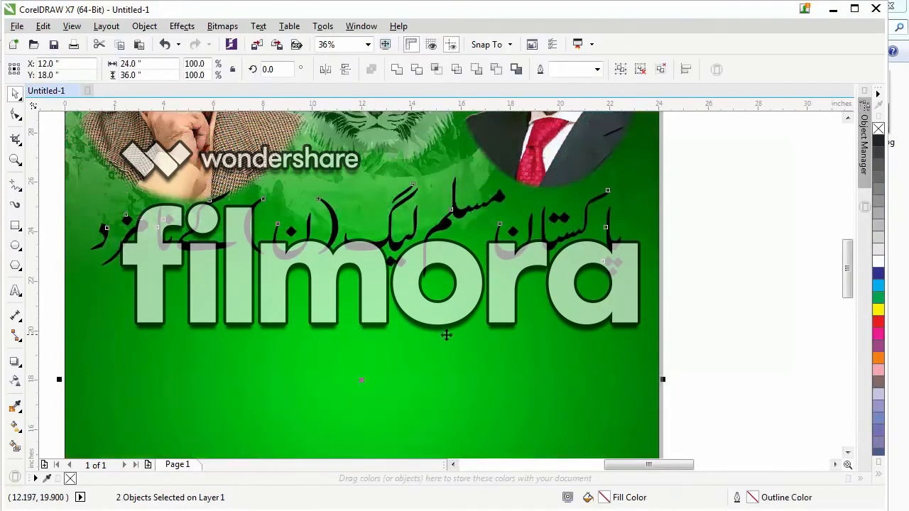
left_click(705, 304)
left_click(549, 239)
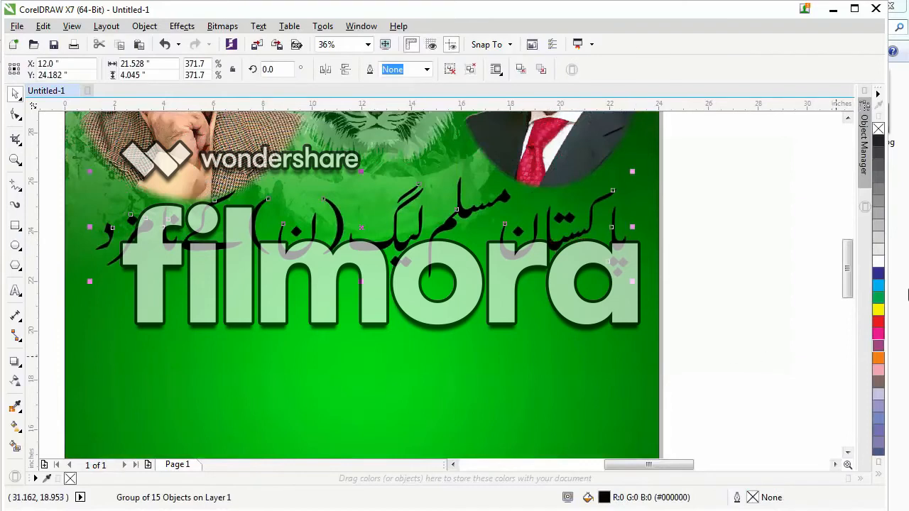
Fill the headline red and add a 4.0 pt outline with rounded corners and line caps, behind the fill and scaling with the object.
left_click(878, 321)
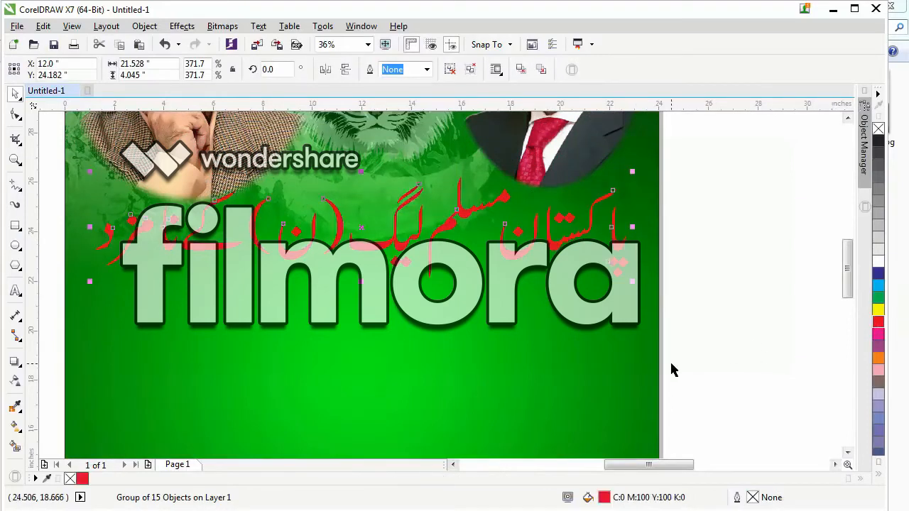
key("F12")
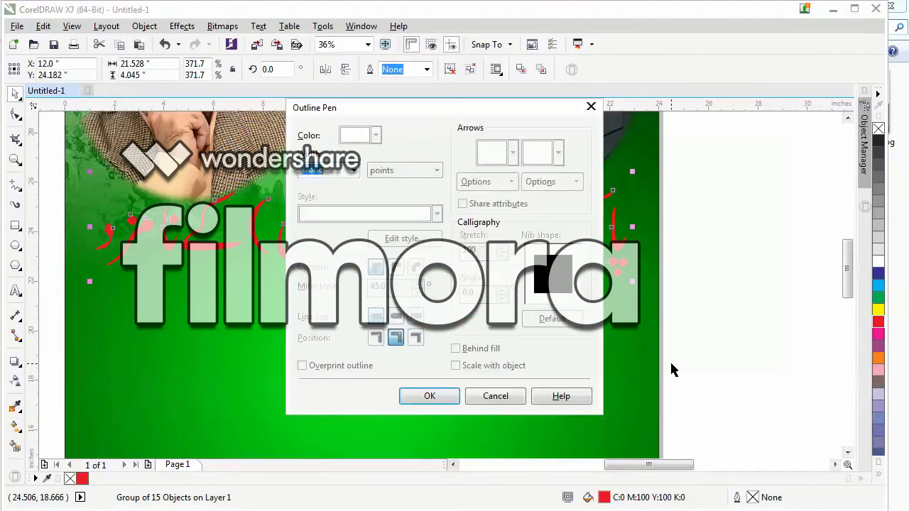
left_click(353, 171)
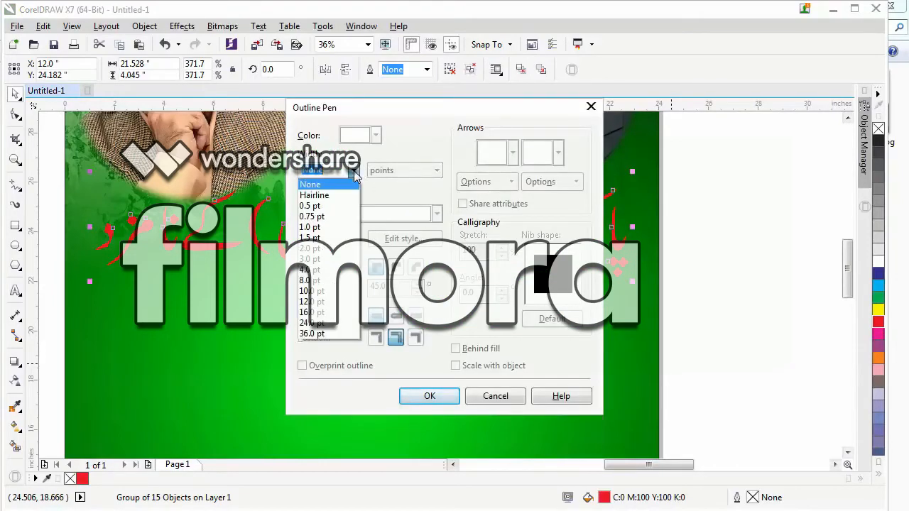
left_click(310, 269)
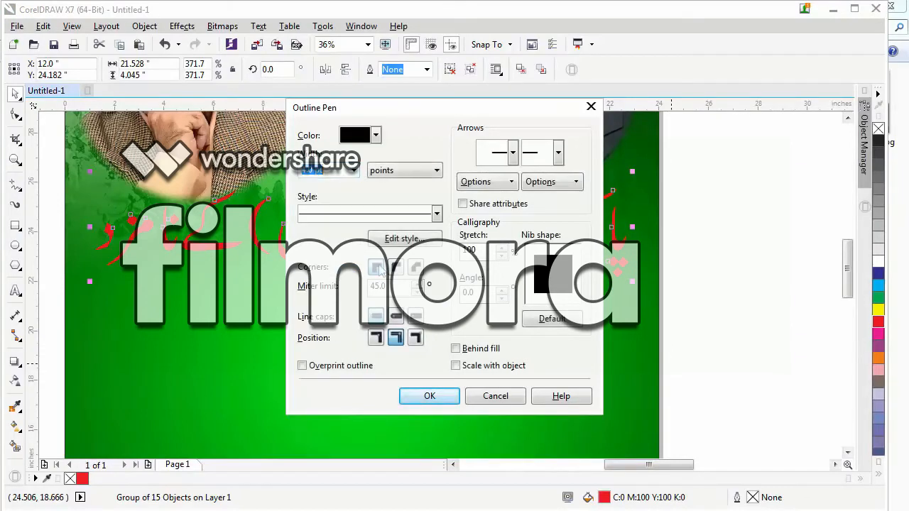
left_click(397, 315)
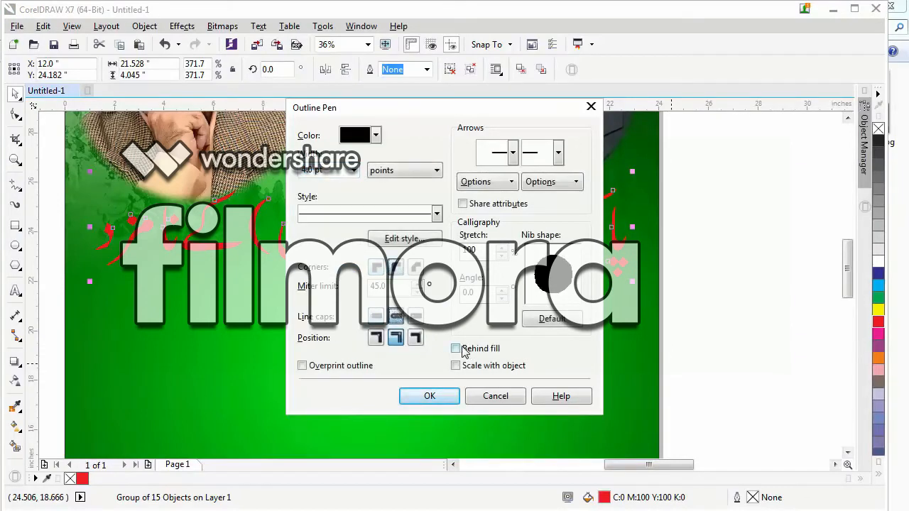
left_click(460, 348)
left_click(457, 366)
left_click(428, 398)
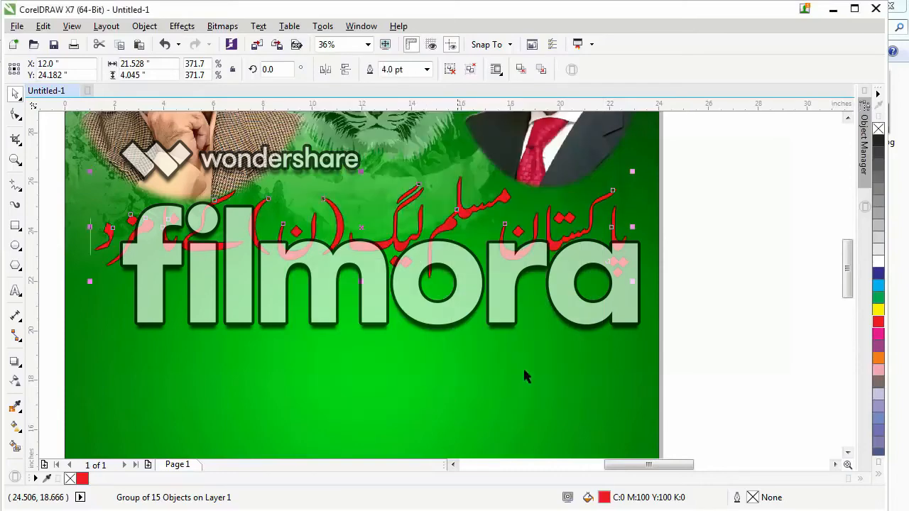
Set the headline's outline width to 16.0 pt and its colour to white, then clear the selection.
key("F12")
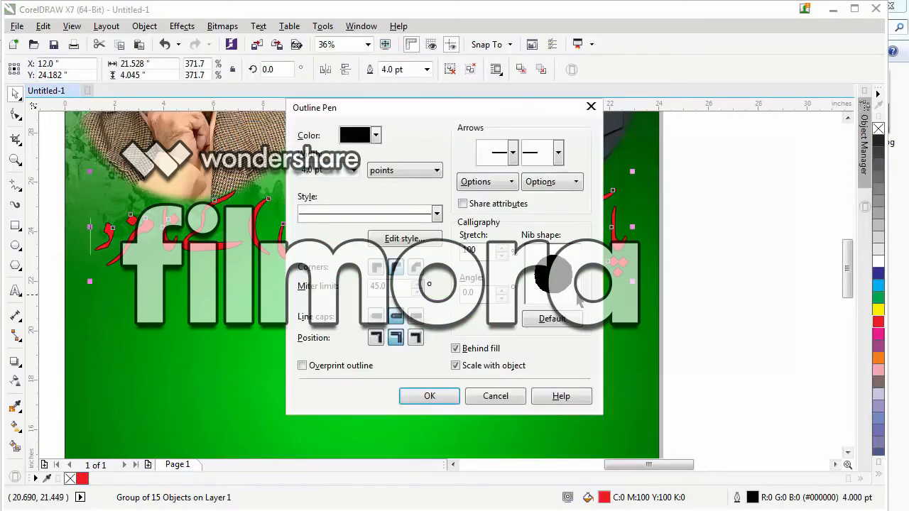
left_click(353, 170)
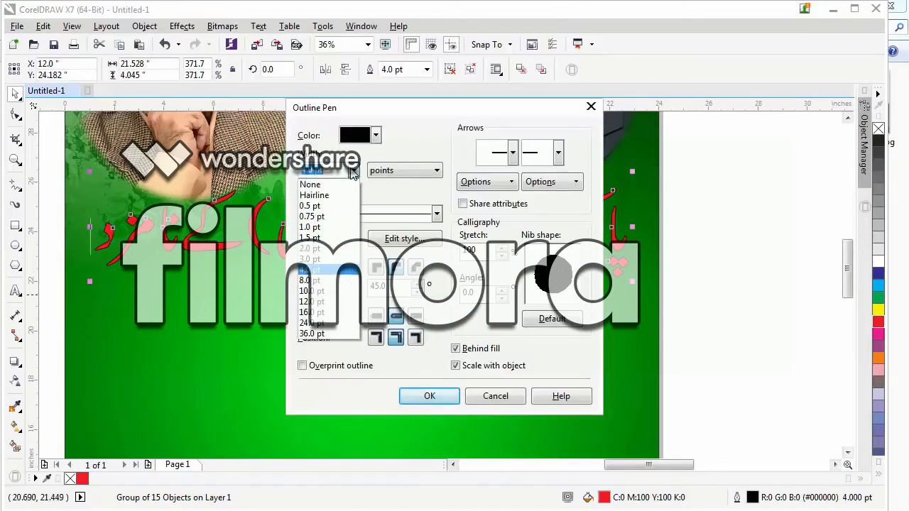
left_click(312, 313)
left_click(429, 395)
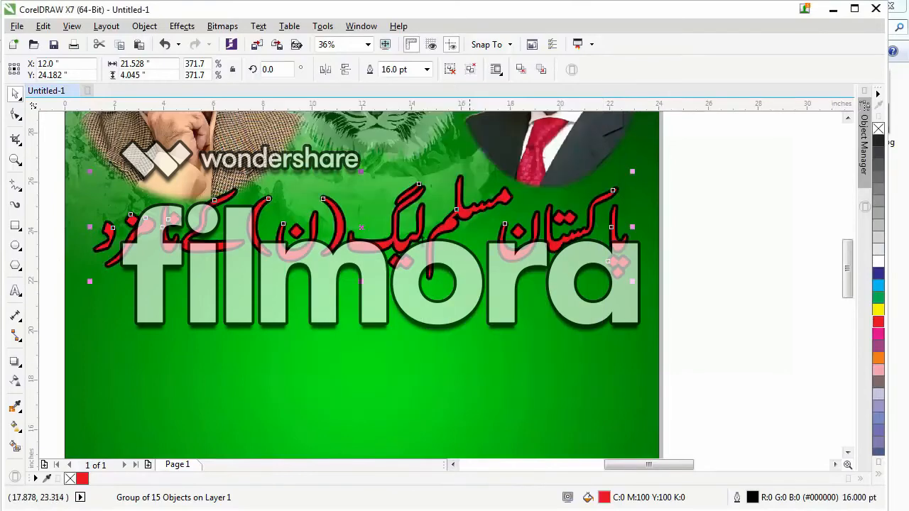
right_click(879, 262)
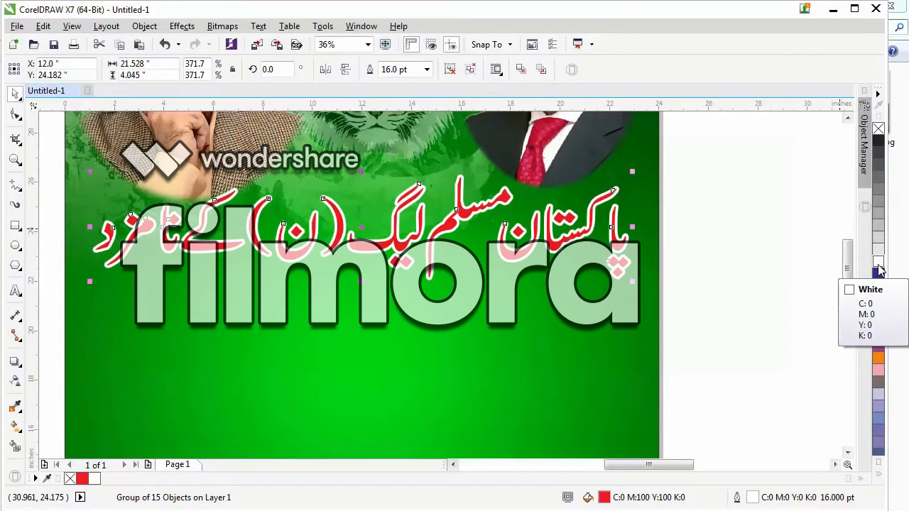
left_click(728, 320)
Move the three small portraits from the pasteboard onto the page, spaced in a row below the Urdu headline.
key("F4")
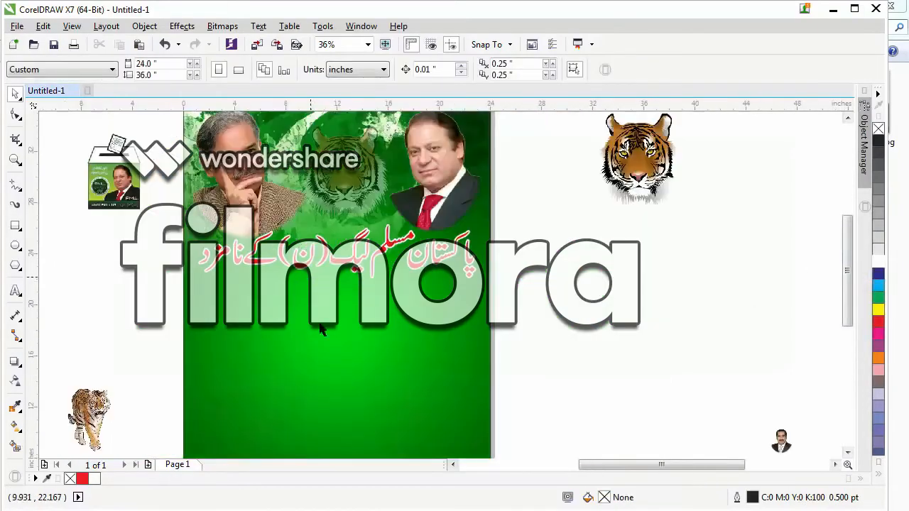
scroll(305, 202, "down", 1)
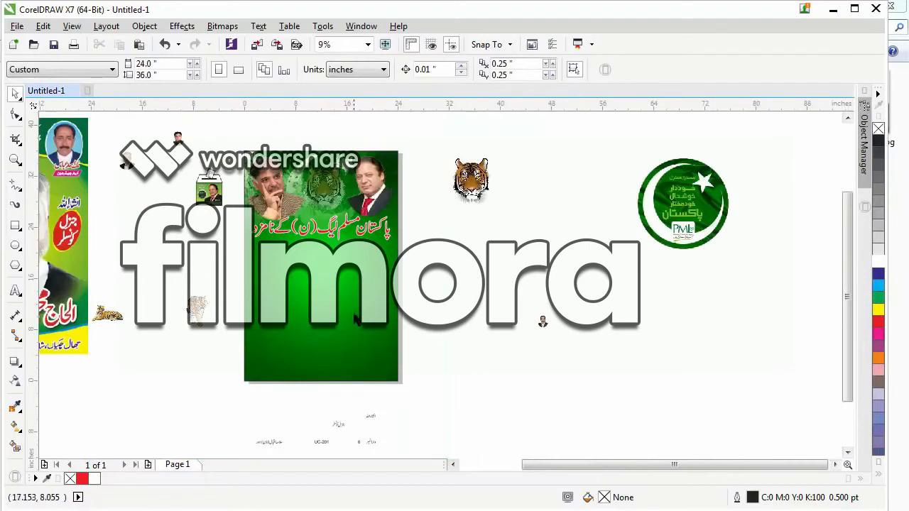
scroll(471, 262, "down", 1)
left_click_drag(183, 177, 501, 385)
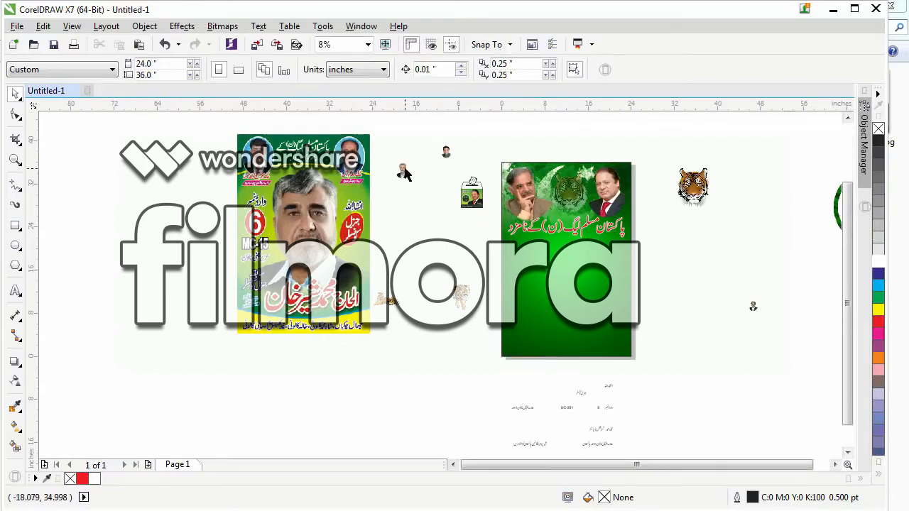
left_click_drag(405, 174, 615, 250)
left_click_drag(445, 152, 516, 249)
left_click_drag(751, 307, 561, 254)
left_click(675, 295)
key("F2")
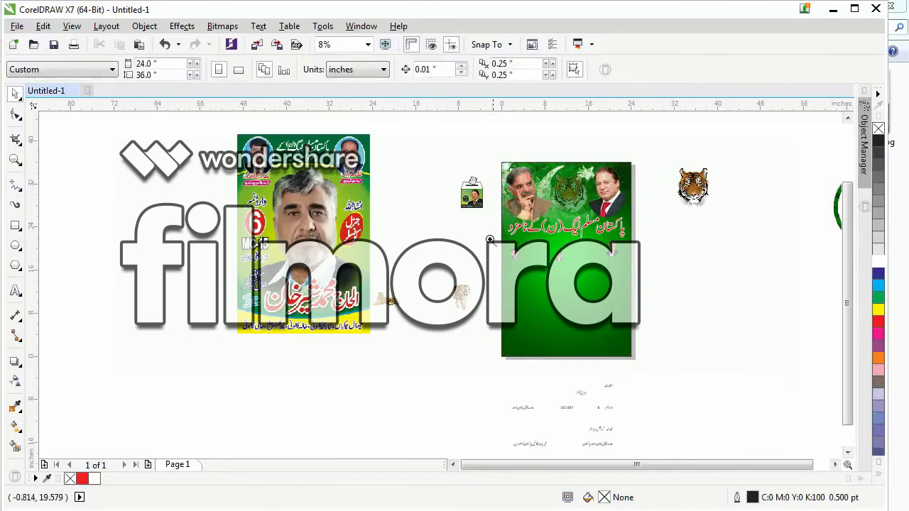
left_click_drag(486, 219, 669, 303)
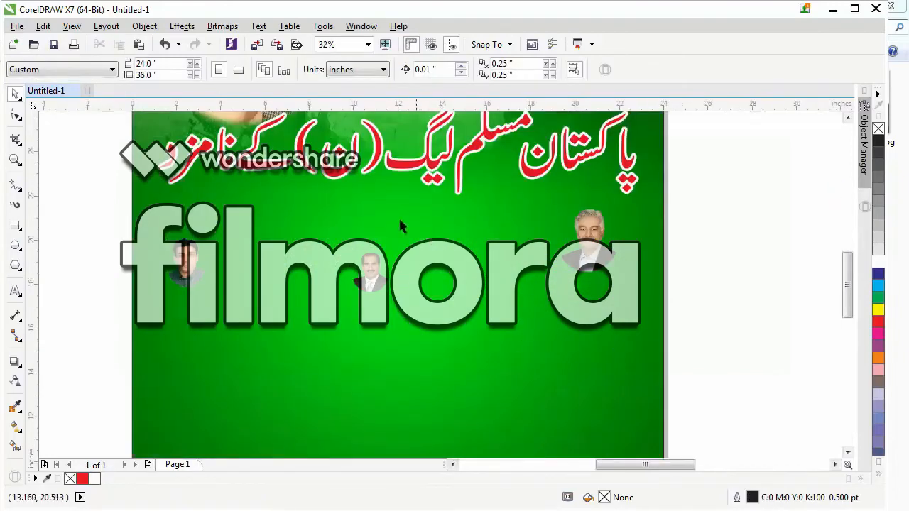
scroll(399, 225, "down", 2)
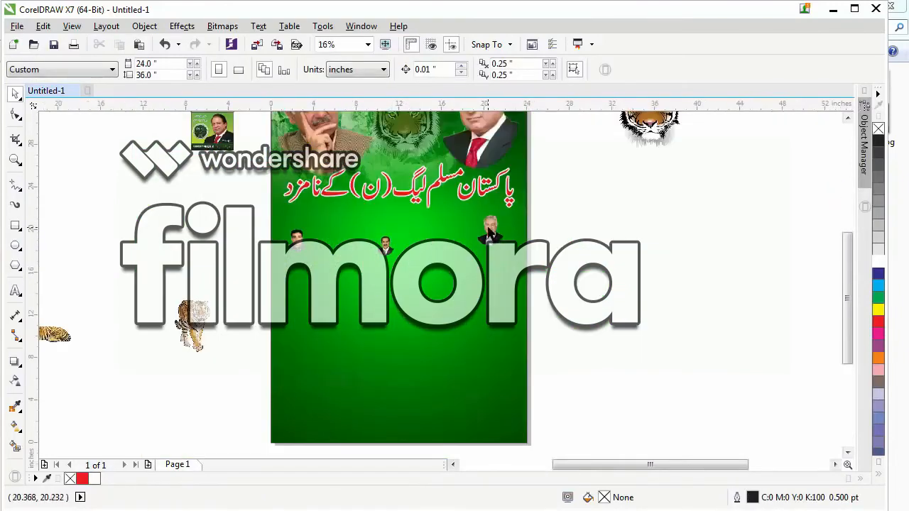
Move the grey-haired portrait to the lower middle of the page, enlarge it to about 17.8 by 20.3 inches, and place the moustached portrait near the right edge.
left_click_drag(490, 233, 386, 348)
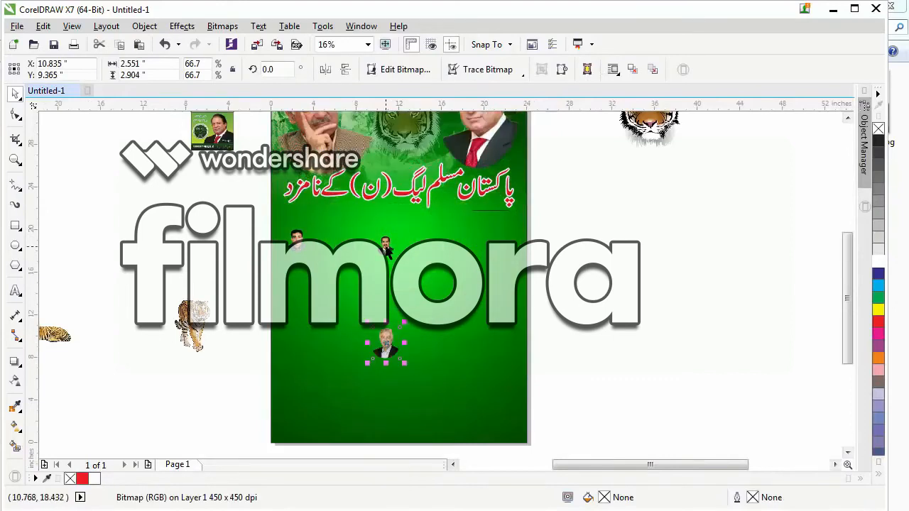
left_click_drag(388, 252, 487, 247)
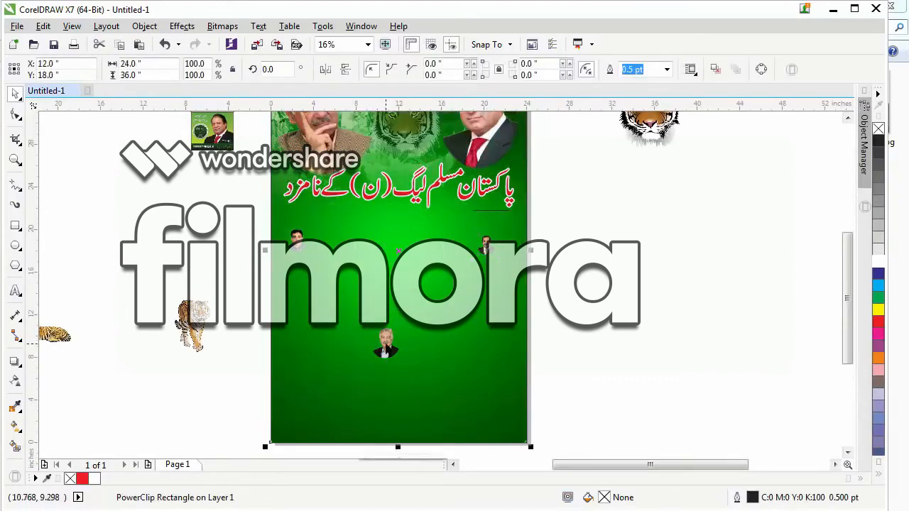
left_click(385, 346)
left_click_drag(405, 323, 486, 234)
left_click_drag(394, 356, 389, 309)
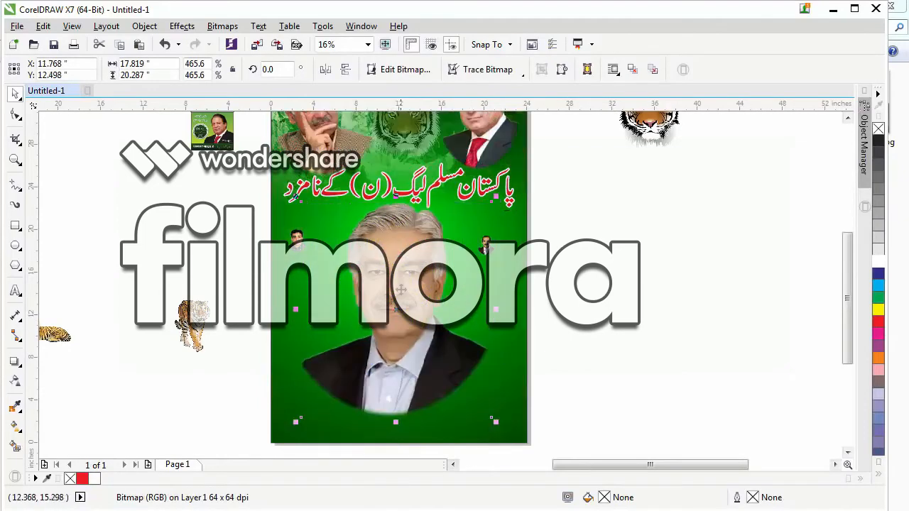
key("Escape")
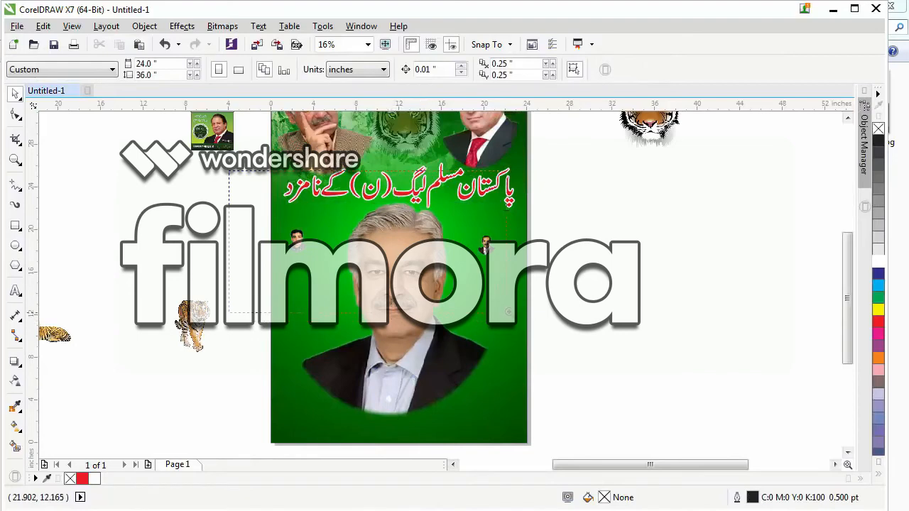
Enlarge the two small side portraits to about 6.2 by 8.8 inches at left and 6.2 by 7.3 inches at right, flanking the central portrait.
left_click_drag(508, 311, 508, 312)
left_click(269, 274)
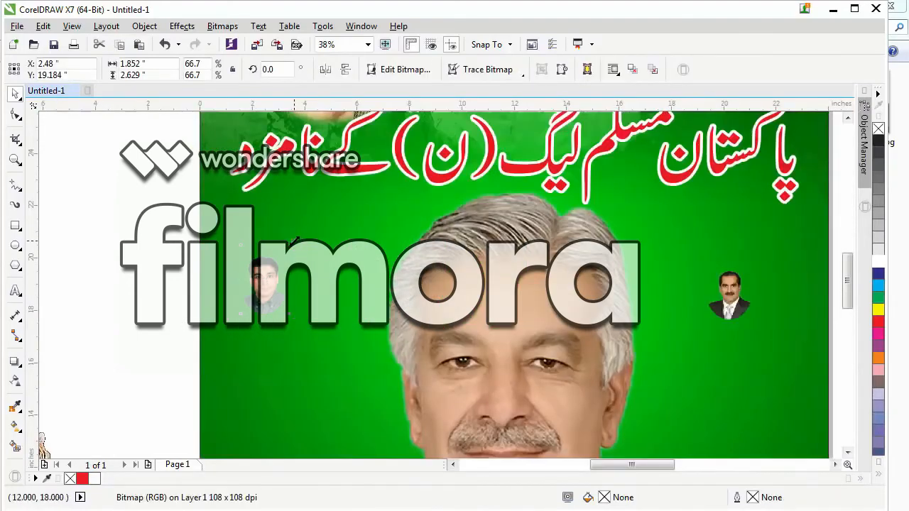
left_click_drag(293, 240, 329, 192)
left_click_drag(257, 268, 303, 284)
scroll(190, 254, "down", 2)
left_click(449, 281)
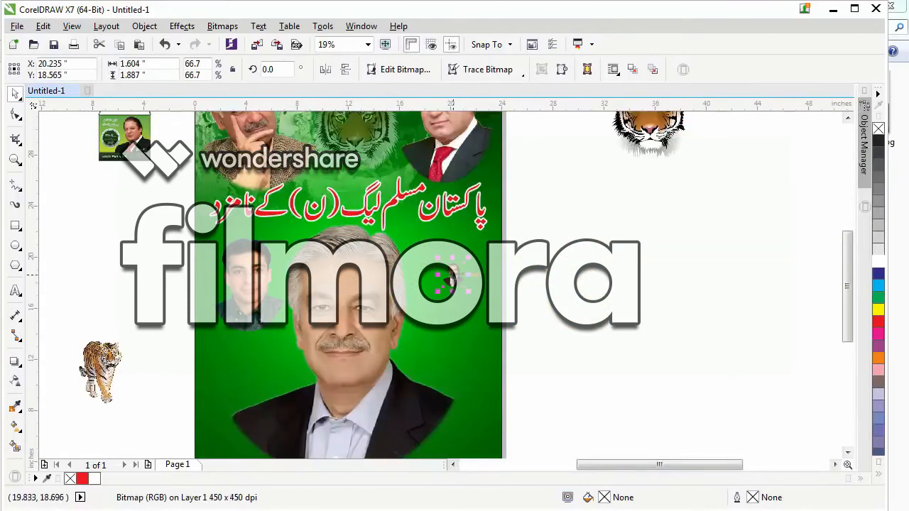
left_click_drag(468, 257, 496, 224)
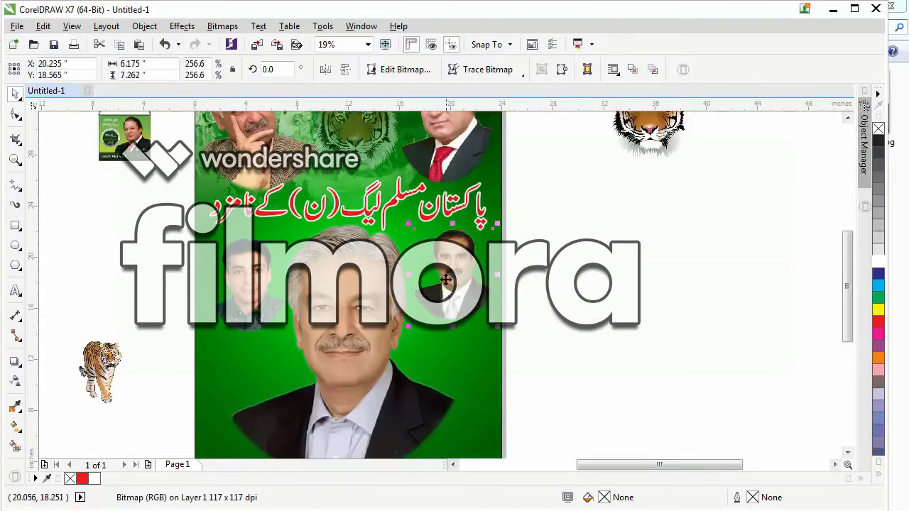
left_click_drag(445, 279, 437, 291)
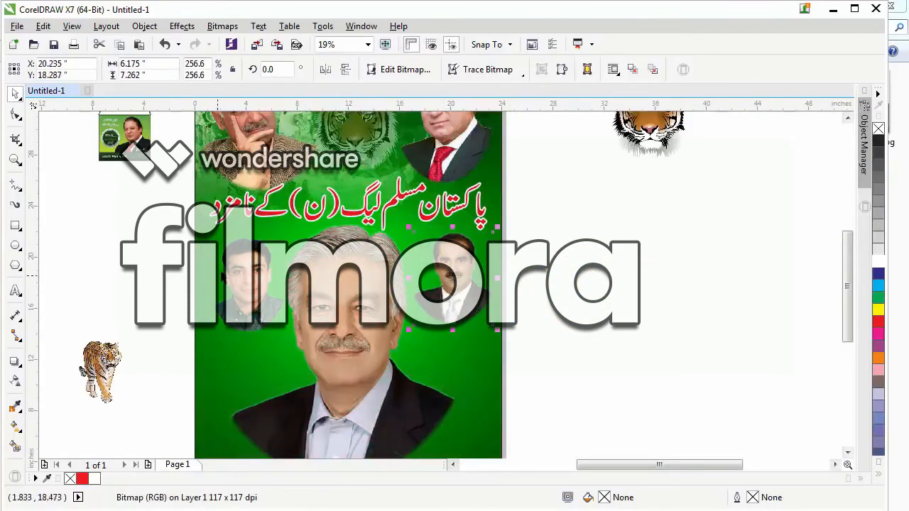
Align the top edge of the right side portrait with that of the left one.
left_click(238, 263, "shift")
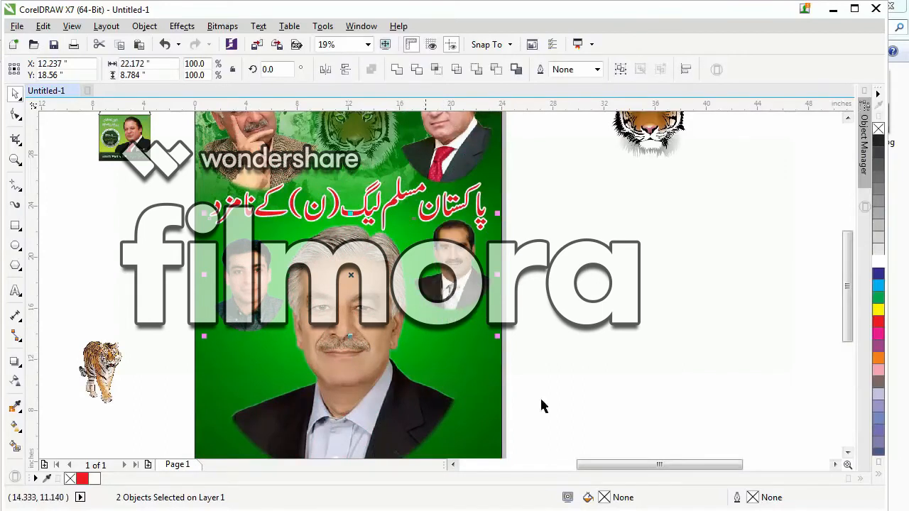
left_click(514, 297)
left_click(461, 260)
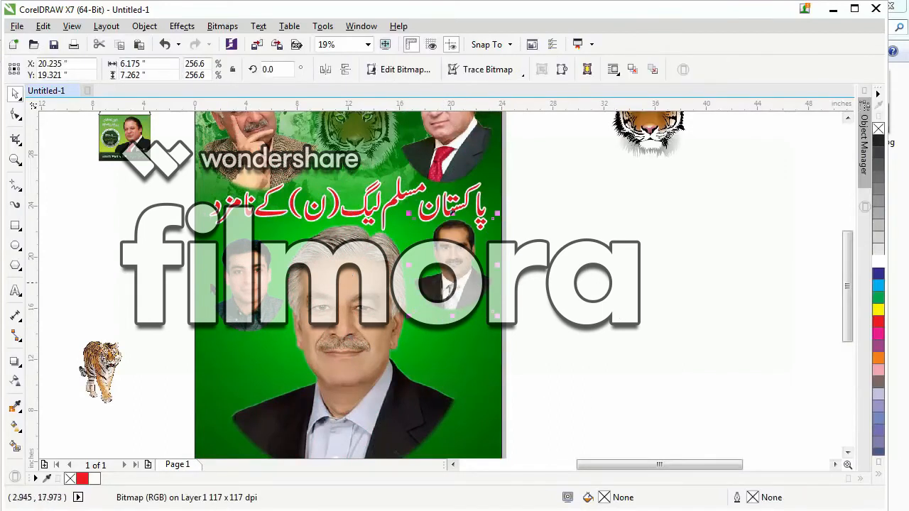
Crop the empty strip above the left side portrait to a height of about 7.6 inches, and align the tops of both side portraits.
left_click(239, 280)
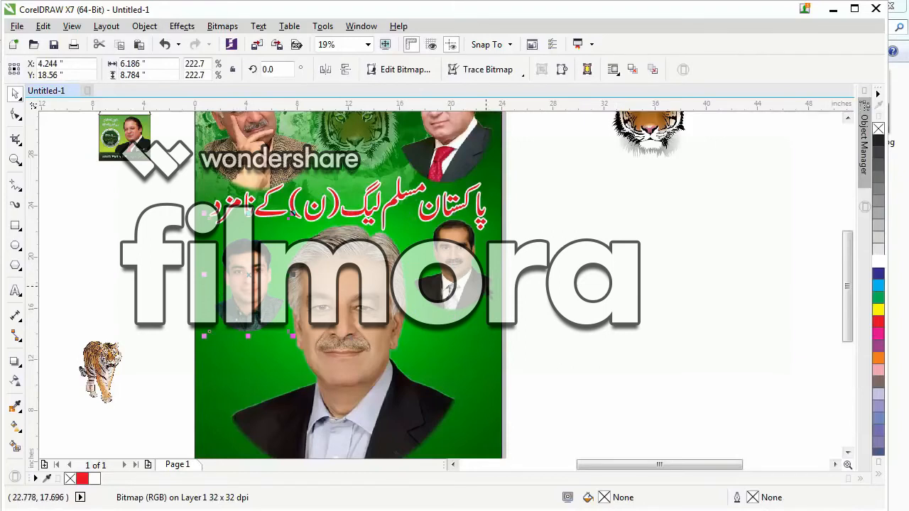
left_click(16, 114)
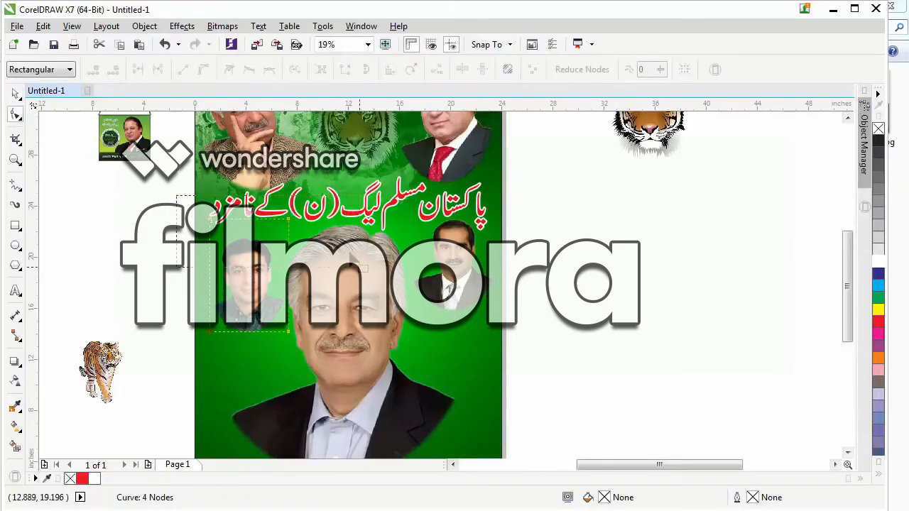
left_click_drag(291, 219, 290, 239)
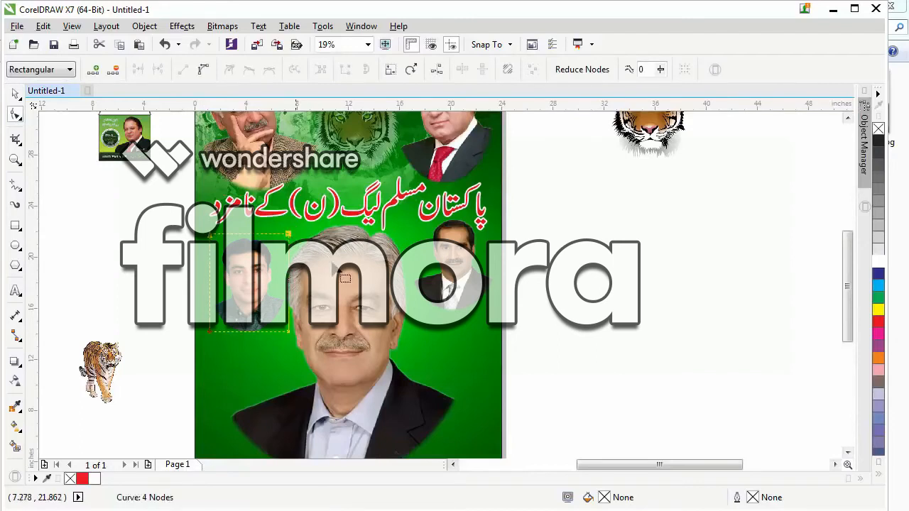
left_click(16, 94)
left_click(458, 266)
left_click(235, 289, "shift")
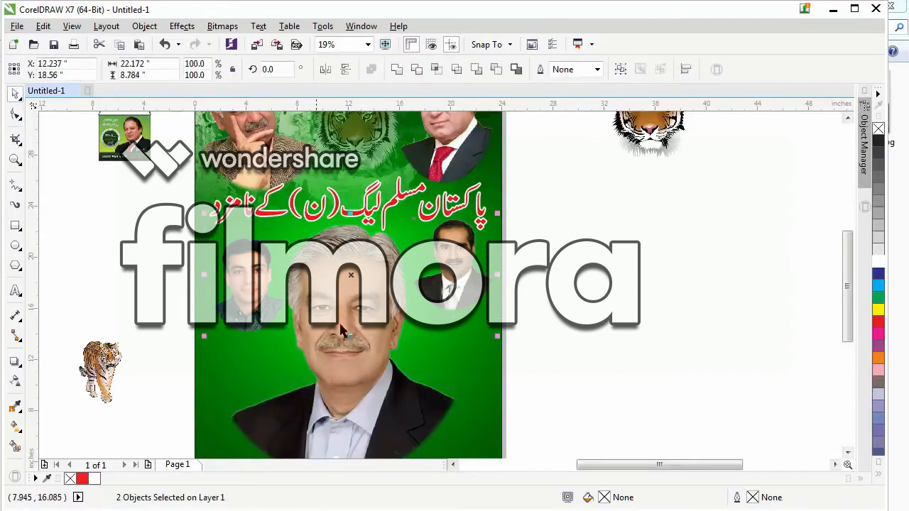
left_click(511, 426)
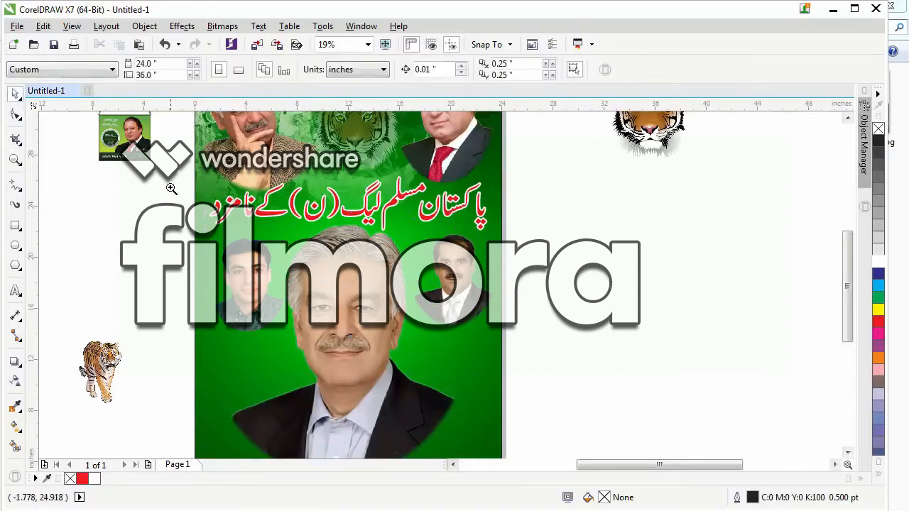
Shift the left side portrait outward toward the page edge and nudge the right one to balance them around the central portrait.
scroll(221, 308, "up", 2)
left_click_drag(224, 311, 205, 298)
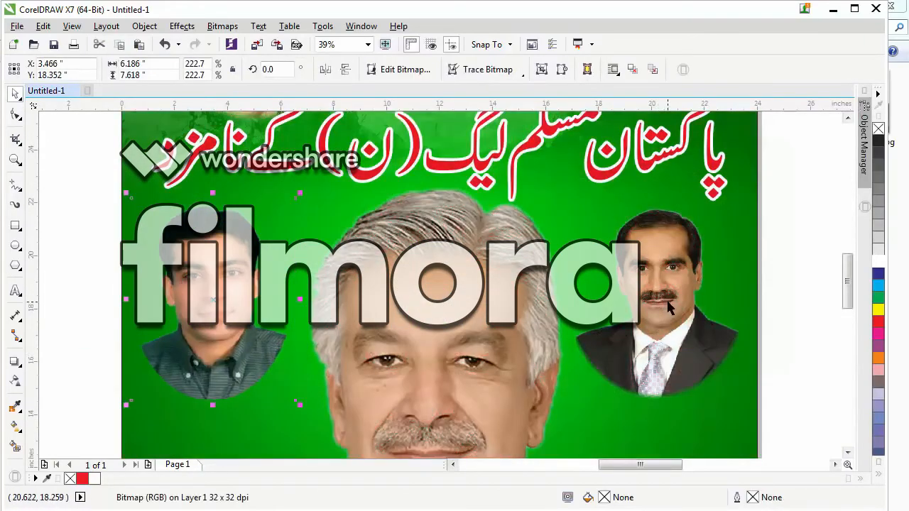
left_click_drag(668, 307, 666, 306)
scroll(608, 298, "down", 2)
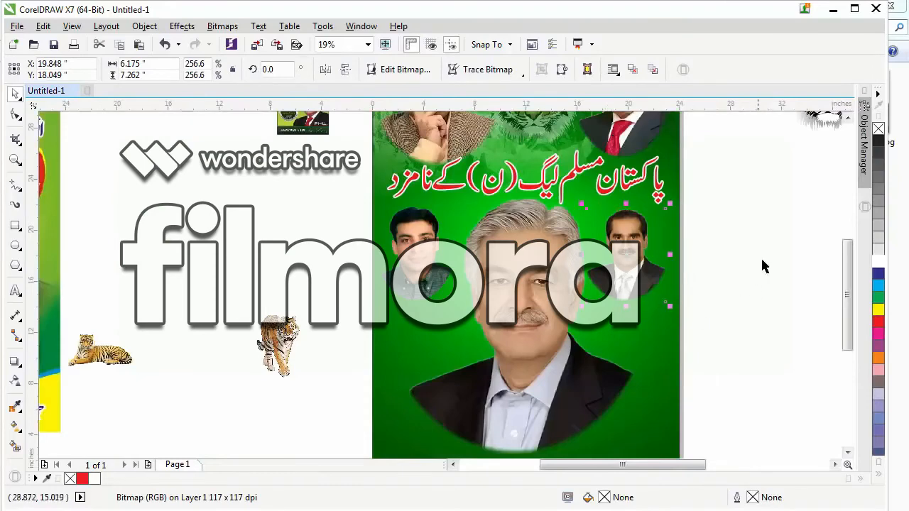
left_click(761, 261)
Shrink the large central portrait slightly and reposition it between the two side portraits.
scroll(312, 209, "down", 1)
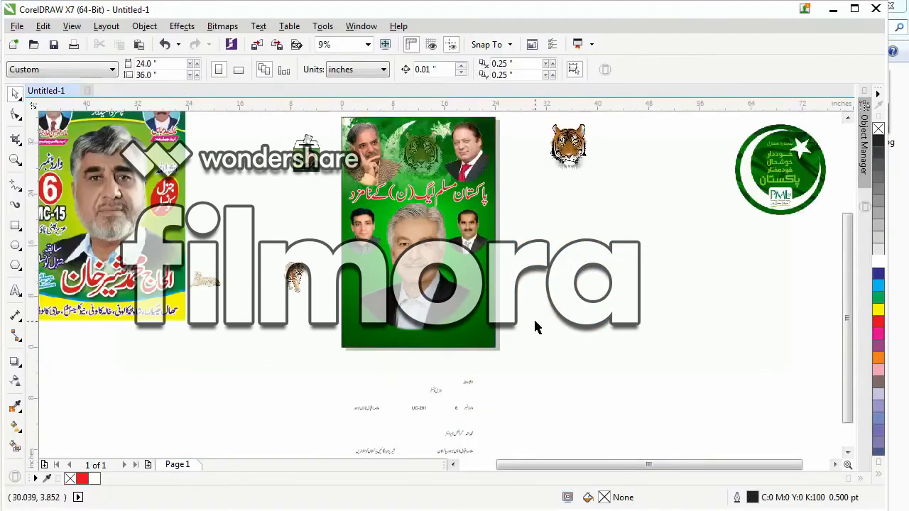
left_click(429, 289)
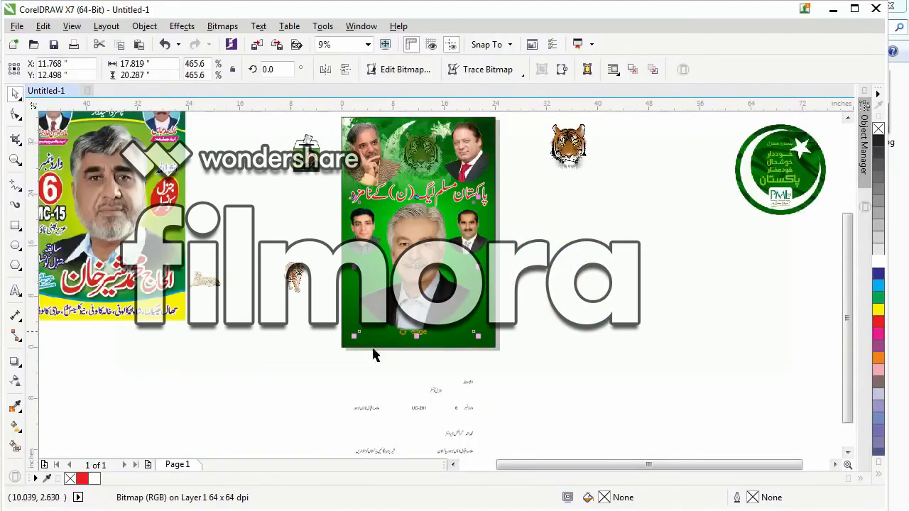
left_click_drag(353, 337, 363, 326)
left_click_drag(426, 291, 422, 289)
left_click(557, 313)
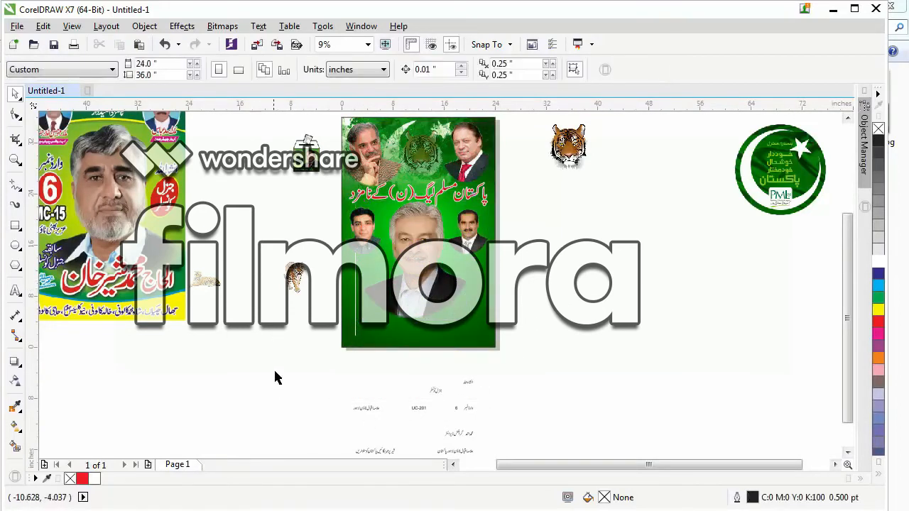
Place the walking tiger in the page's lower-left corner, in front of the central portrait, at about 6.7 by 9.6 inches.
left_click_drag(298, 279, 372, 319)
left_click_drag(293, 204, 537, 374)
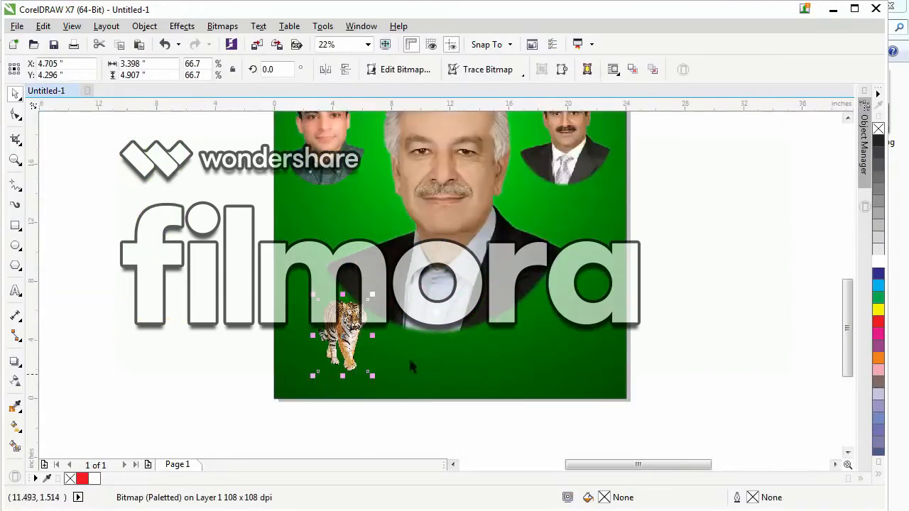
left_click_drag(372, 294, 404, 245)
mouse_move(342, 333)
left_mouse_down()
mouse_move(318, 404)
mouse_move(355, 343)
left_mouse_up()
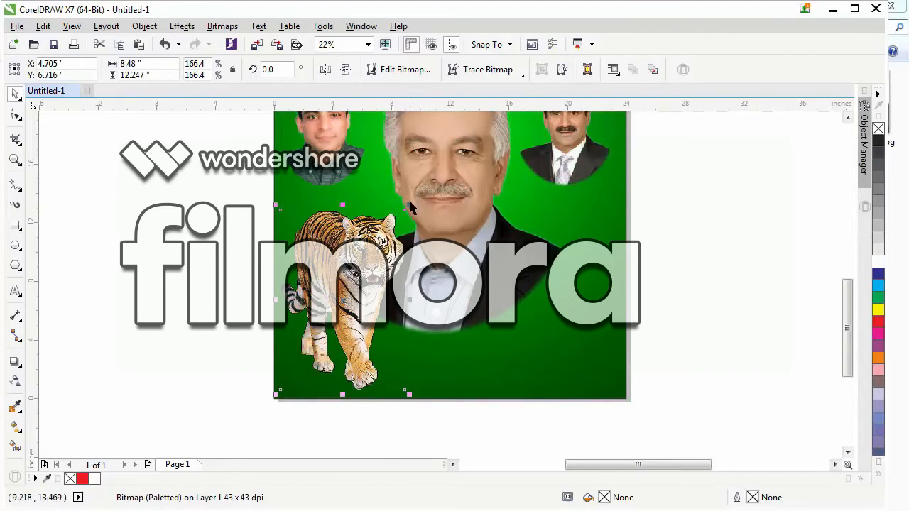
left_click_drag(409, 206, 380, 246)
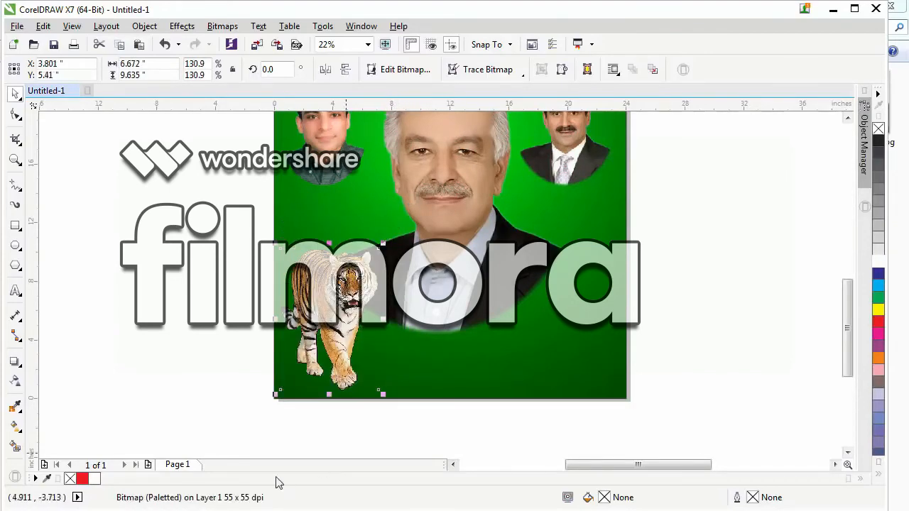
left_click(203, 335)
Move the Urdu text "جنرل کونسلر" from the pasteboard to the bottom of the poster beside the tiger and enlarge it.
scroll(199, 334, "down", 2)
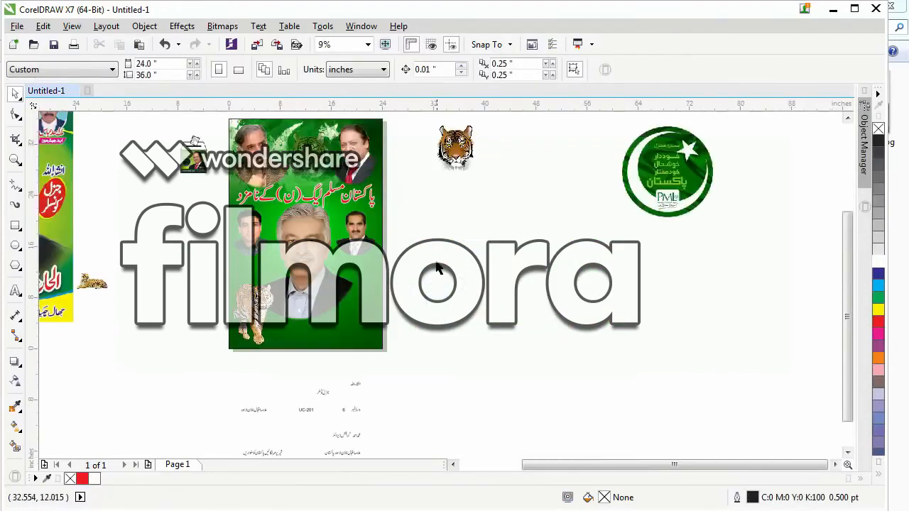
left_click(323, 393)
left_click(412, 382)
left_click_drag(321, 397, 341, 337)
left_click_drag(203, 252, 438, 397)
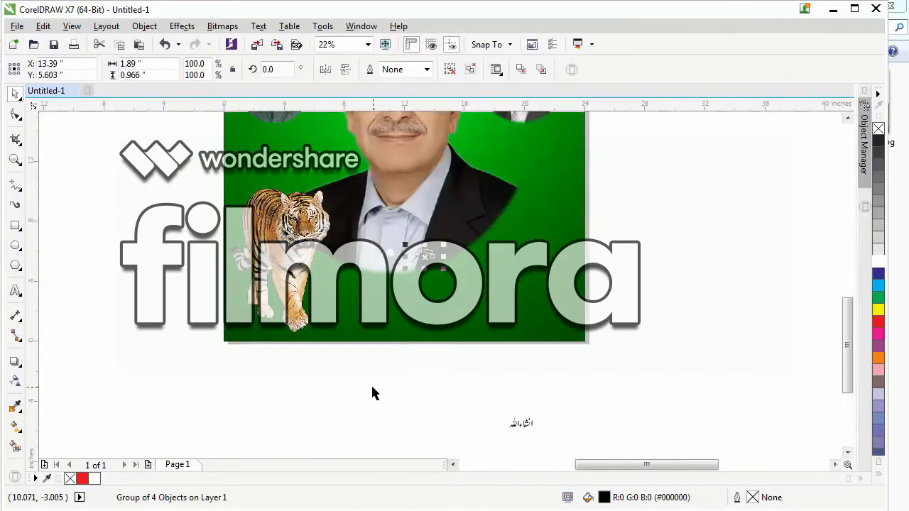
left_click_drag(444, 246, 395, 288)
left_click_drag(465, 249, 479, 241)
Bring the text "انشاءاللہ" onto the page, enlarge it to about 4.5 by 1.9 inches, and place it above the start of "جنرل کونسلر".
left_click_drag(522, 424, 478, 262)
key("F2")
left_click_drag(423, 221, 589, 346)
left_click_drag(391, 204, 455, 134)
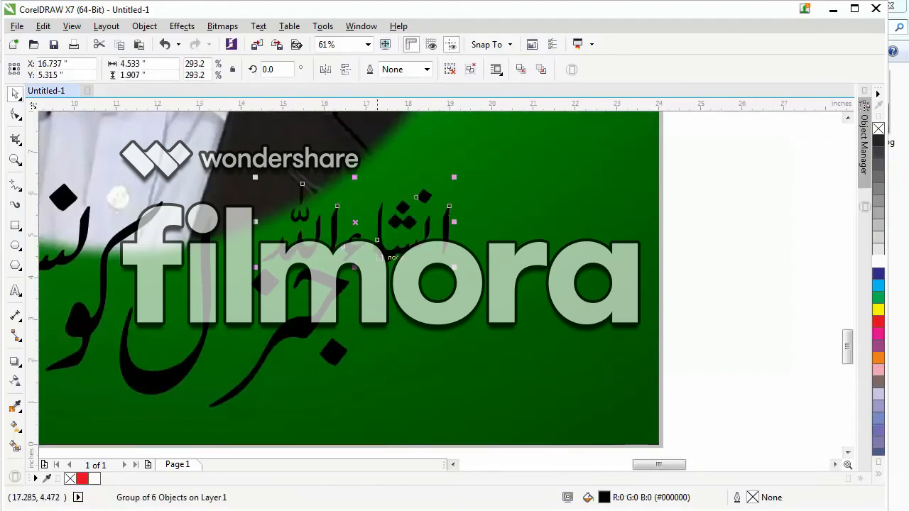
left_click_drag(355, 223, 382, 205)
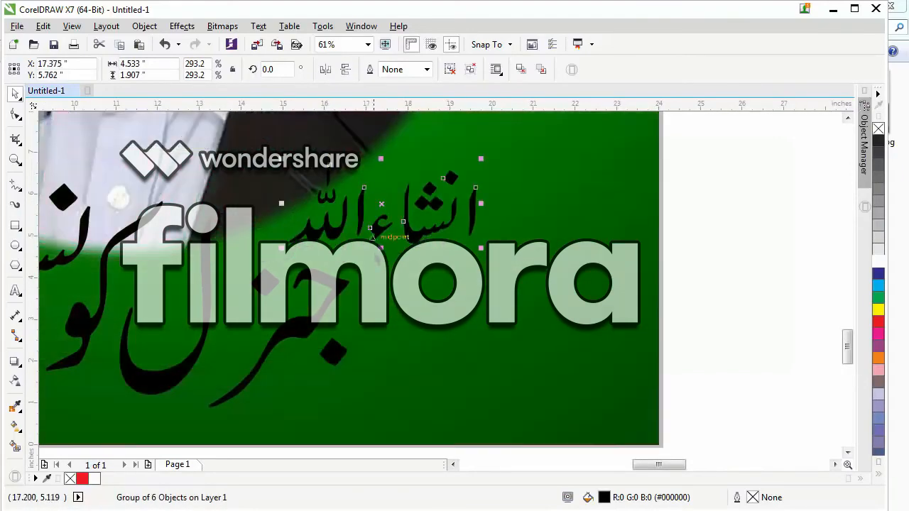
Fill both Urdu texts at the bottom of the poster with red and give them a white outline.
scroll(377, 262, "down", 2)
left_click(351, 299, "shift")
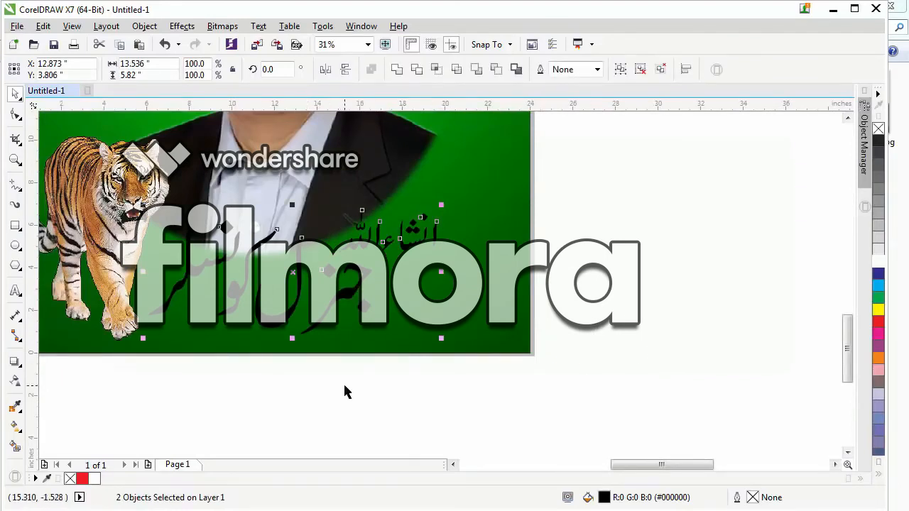
left_click(878, 321)
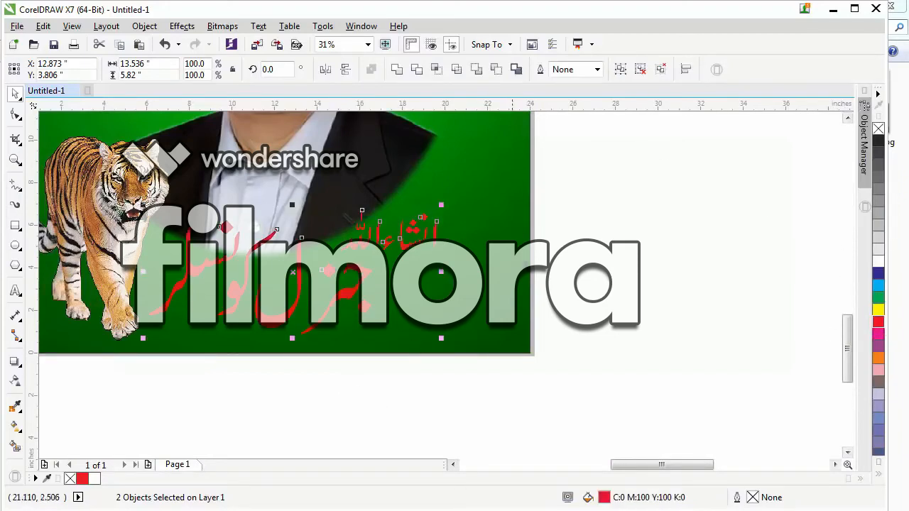
right_click(881, 265)
Set the outline of both texts to 16.0 pt with rounded corners and line caps, behind the fill and scaling with the object.
key("F12")
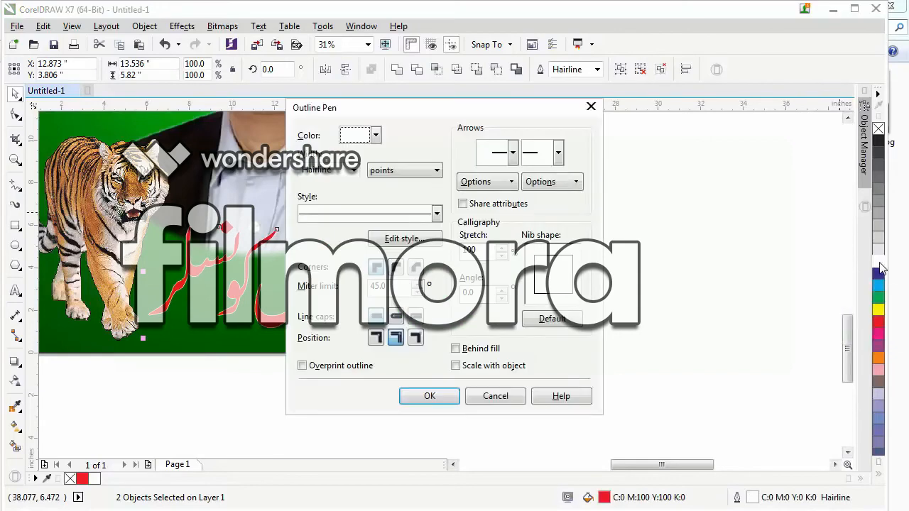
left_click(352, 170)
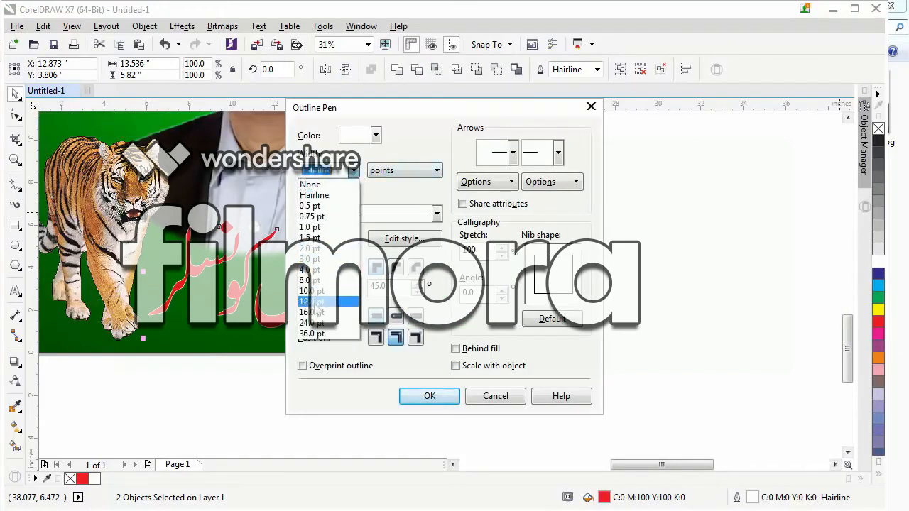
left_click(314, 314)
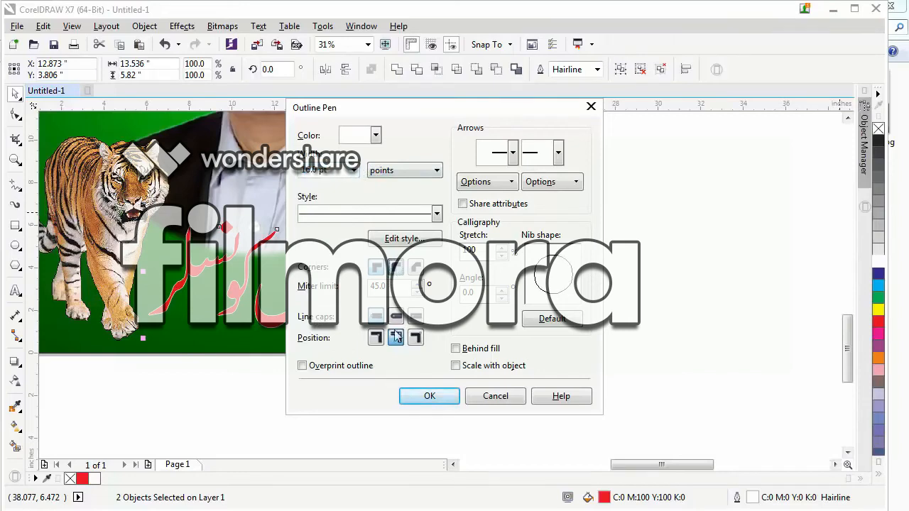
left_click(455, 348)
left_click(456, 365)
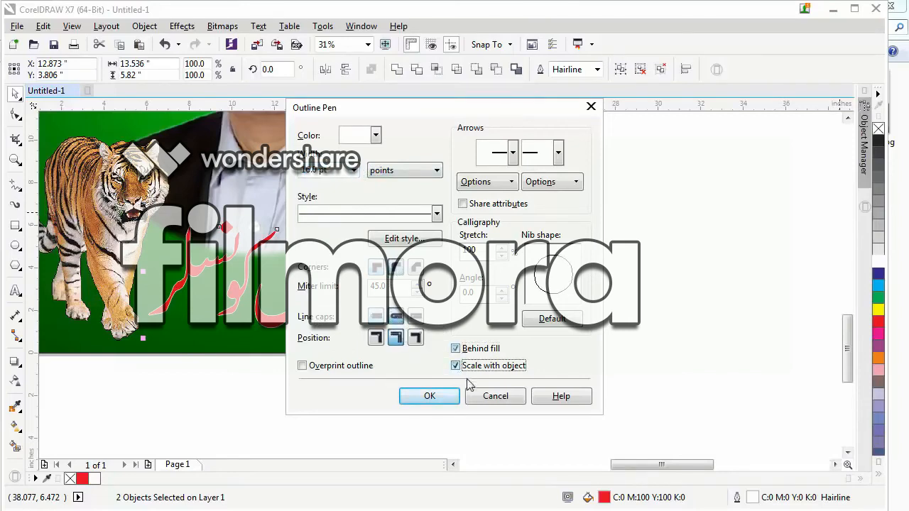
left_click(441, 401)
left_click(308, 410)
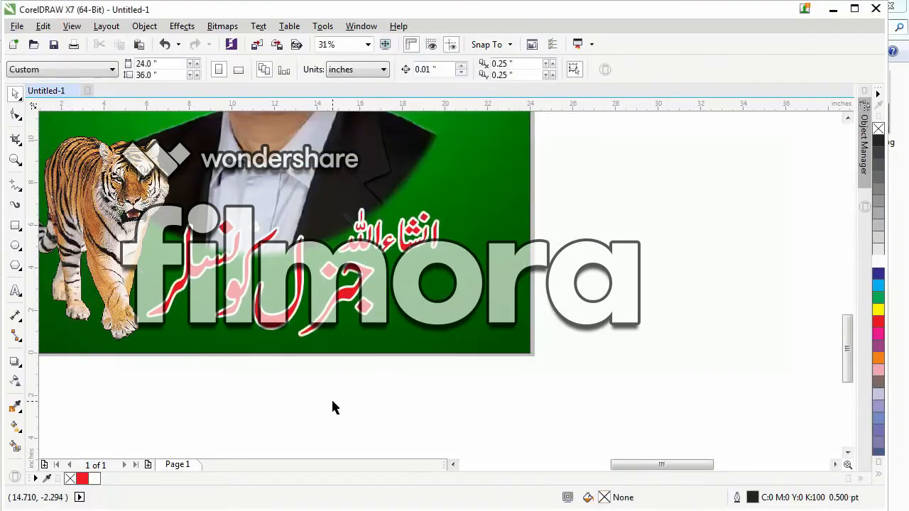
scroll(270, 332, "down", 2)
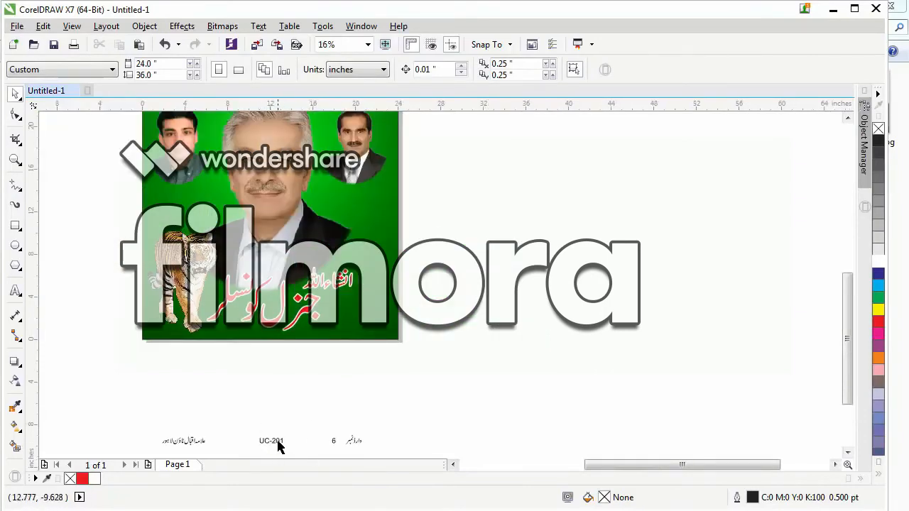
Stack the texts "وارڈ نمبر", "6" and "UC-201" and move them together onto the poster above the tiger.
left_click_drag(357, 440, 295, 385)
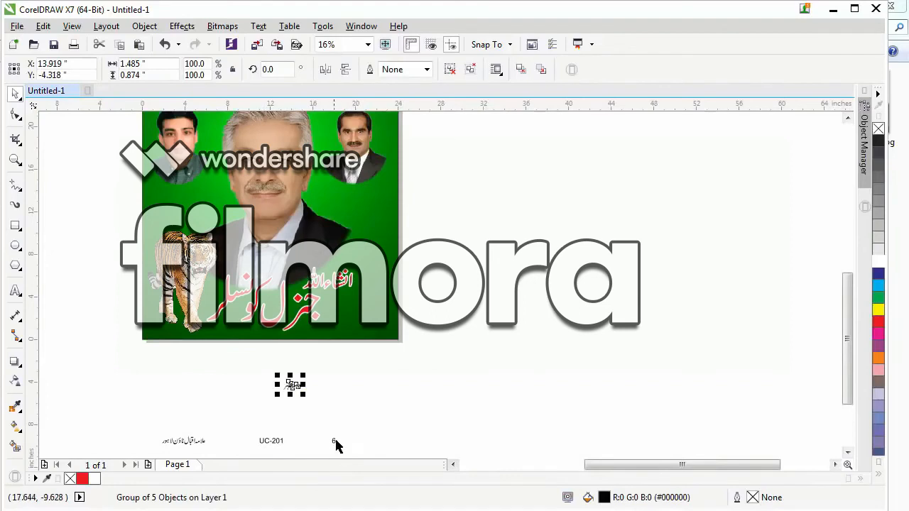
left_click_drag(334, 440, 291, 398)
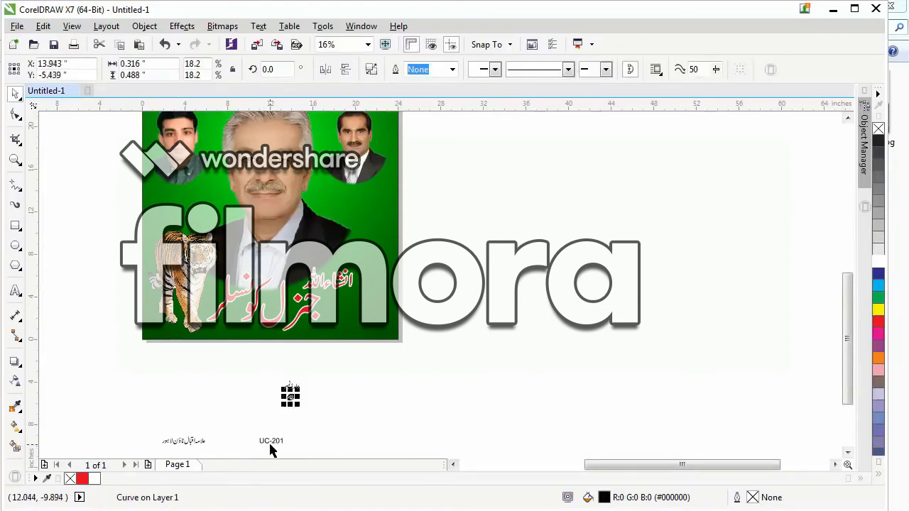
left_click_drag(270, 444, 298, 404)
left_click_drag(265, 362, 346, 455)
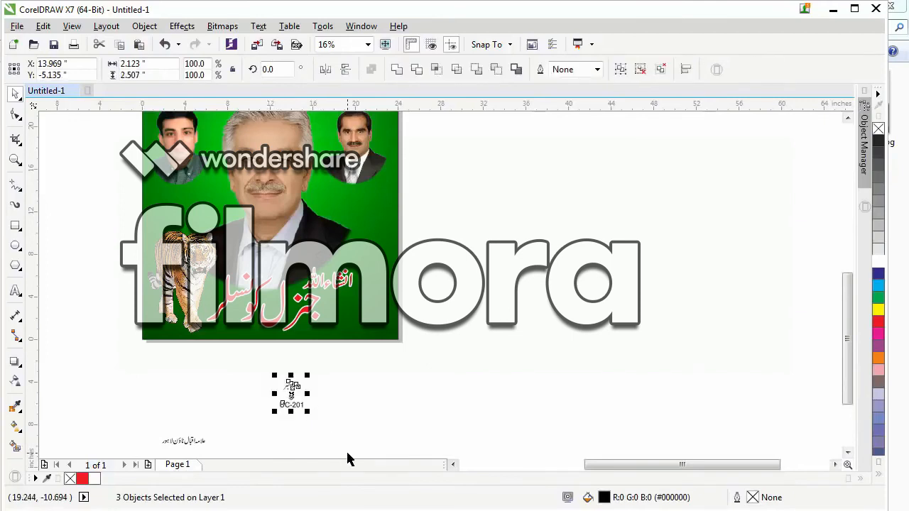
left_click_drag(291, 395, 170, 205)
Enlarge the three stacked ward texts together to about 3.4 by 4.1 inches, undoing any accidental shift of the candidate portrait.
key("F2")
left_click_drag(108, 148, 285, 264)
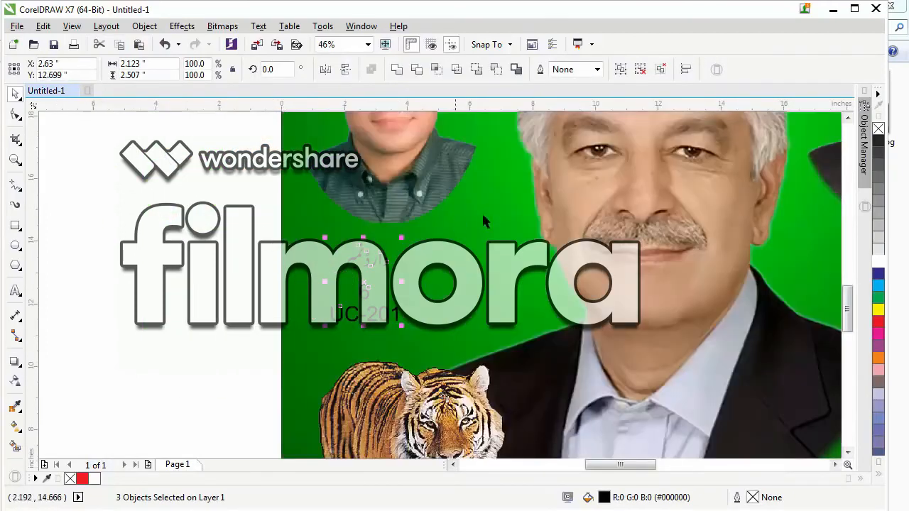
left_click_drag(404, 238, 418, 237)
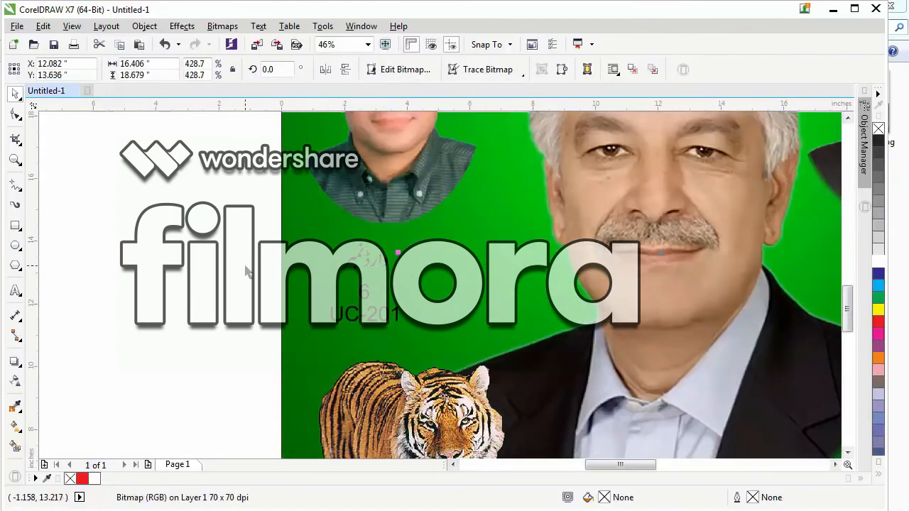
key("ctrl+z")
left_click_drag(202, 240, 417, 355)
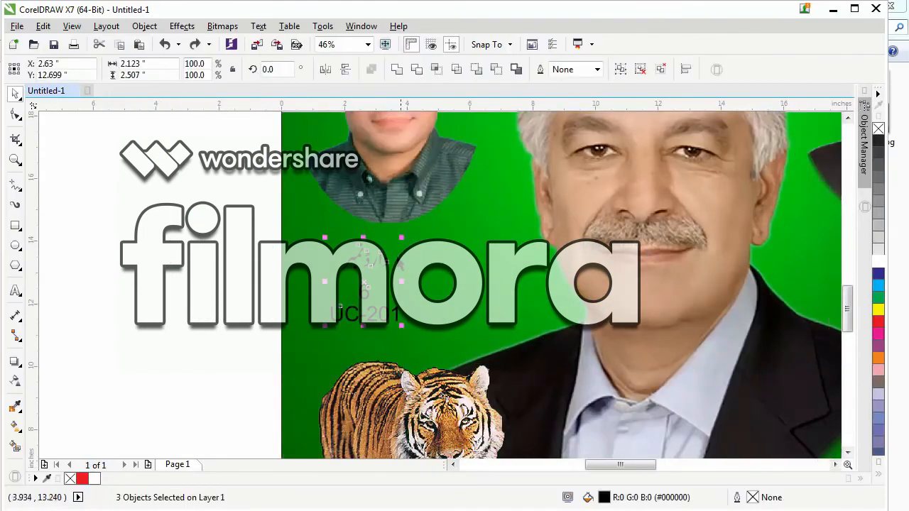
left_click_drag(399, 238, 426, 208)
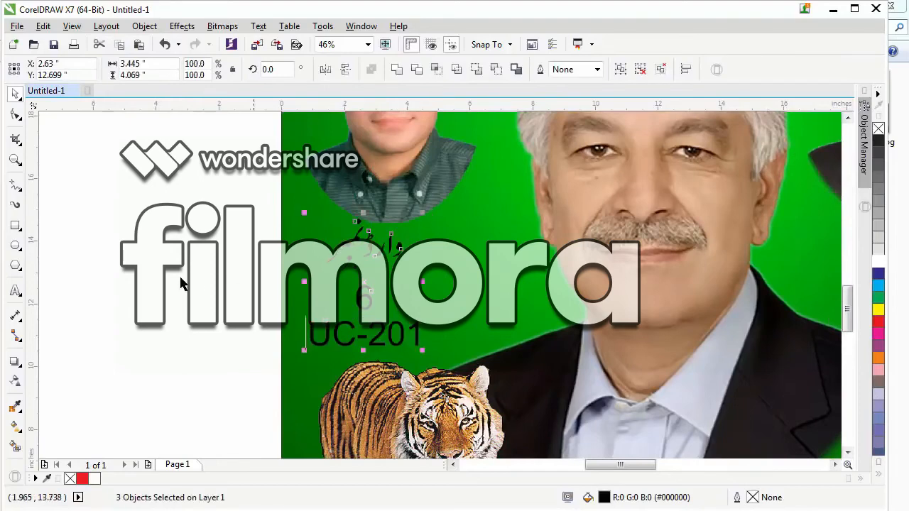
Enlarge the text "وارڈ نمبر" to about 3.8 by 2.2 inches and raise it to make room for the "6".
key("Escape")
left_click_drag(370, 244, 365, 263)
left_click_drag(406, 232, 426, 212)
left_click_drag(374, 267, 385, 228)
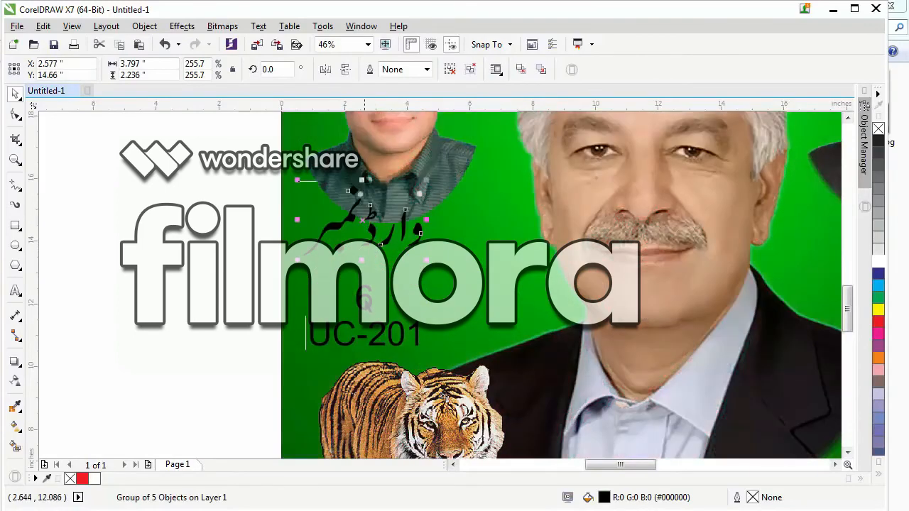
Enlarge the "6" to about 1.5 by 2.3 inches and space it and "UC-201" evenly under "وارڈ نمبر".
left_click(364, 297)
left_click_drag(371, 284, 395, 254)
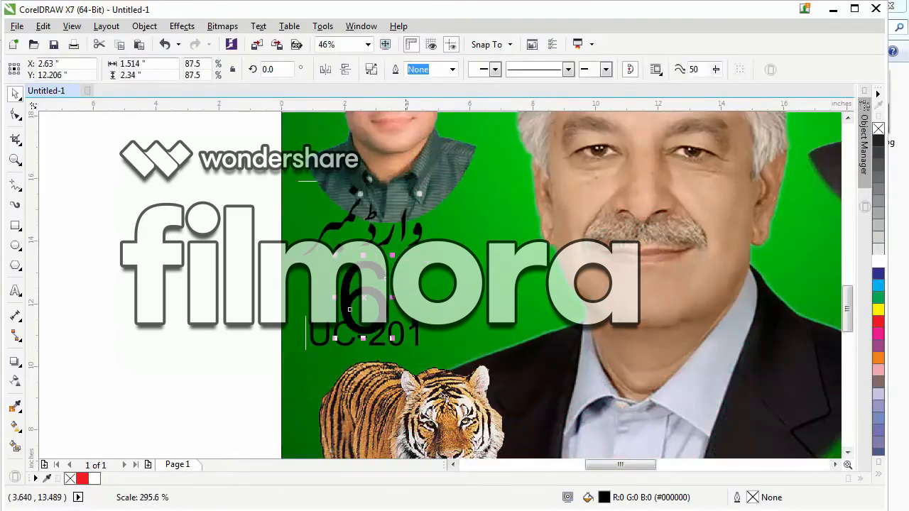
left_click_drag(402, 325, 402, 343)
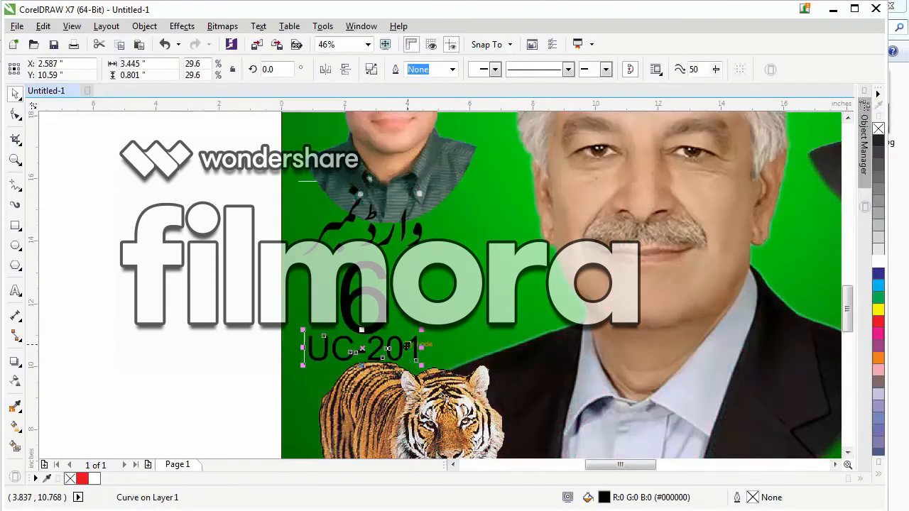
mouse_move(391, 298)
left_mouse_down()
mouse_move(392, 307)
mouse_move(380, 288)
left_mouse_up()
Scale the three ward texts down together to about 3.1 by 4.5 inches.
left_click_drag(209, 165, 522, 388)
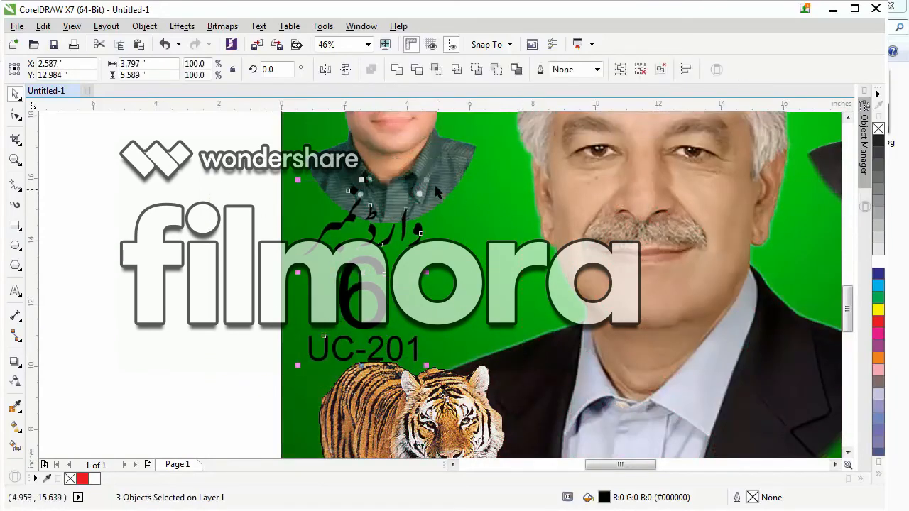
left_click_drag(423, 181, 417, 197)
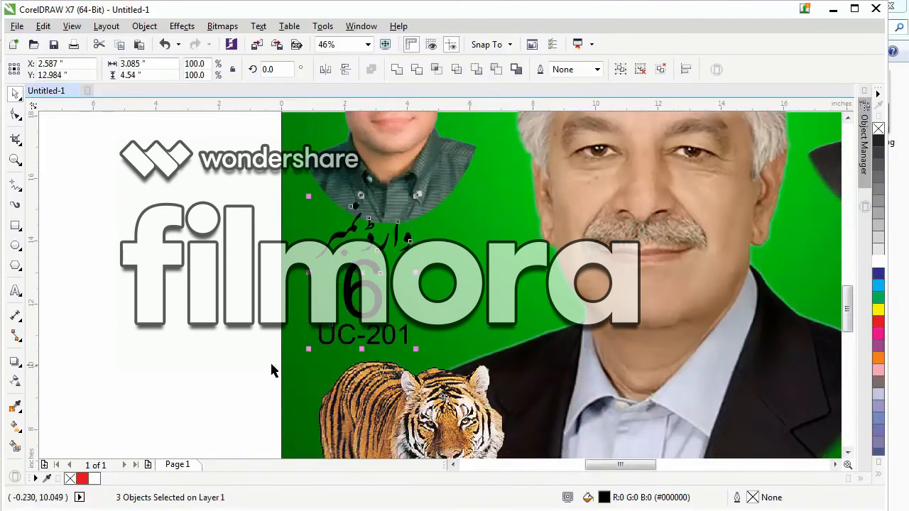
Raise the two small portraits beside the candidate together to a vertical position of 19.16 inches.
scroll(271, 370, "down", 2)
left_click(331, 204)
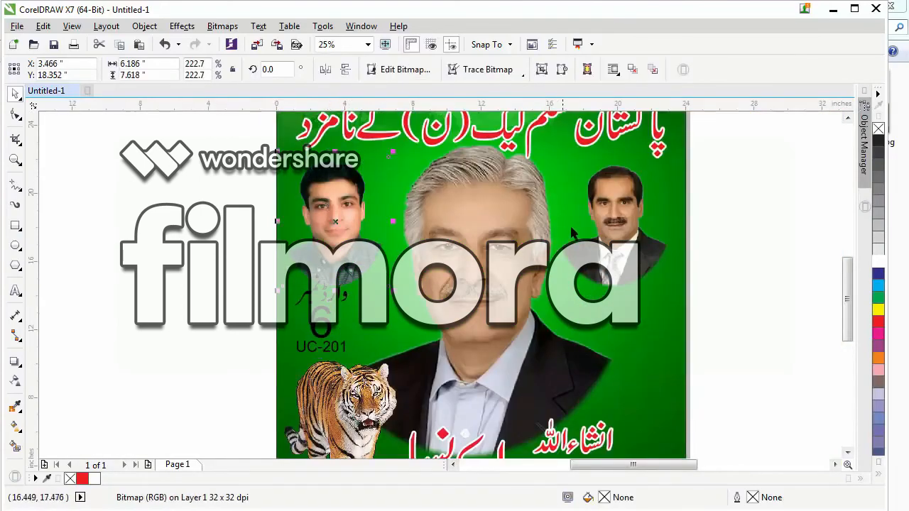
left_click(622, 206, "shift")
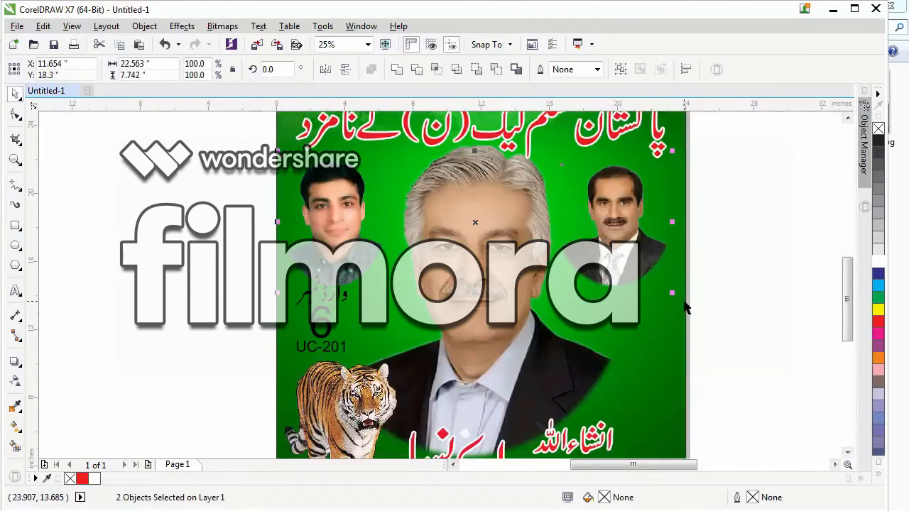
key("Up")
key("Up")
key("Up")
key("Up")
key("Up")
key("Up")
key("Up")
key("Up")
key("Up")
key("Up")
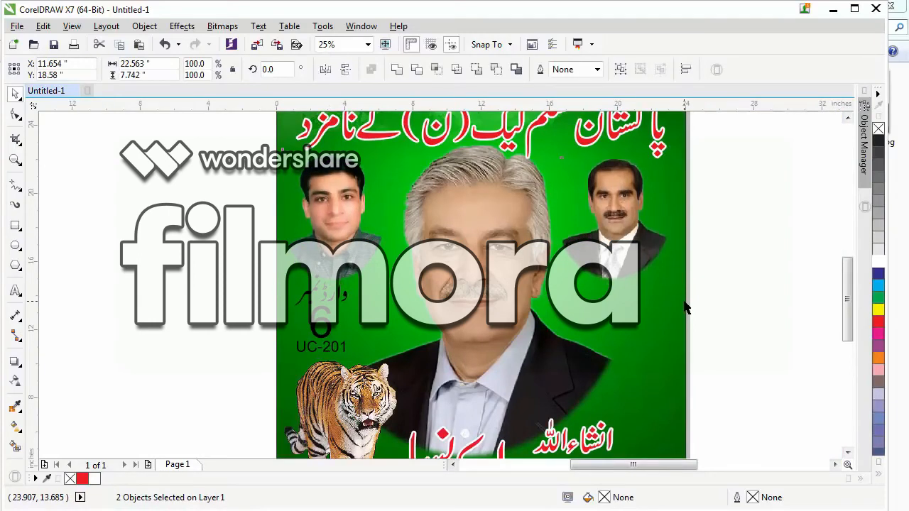
key("Up")
key("Up")
key("Up")
key("Up")
key("Up")
key("Up")
key("Up")
key("Up")
key("Up")
key("Up")
key("Up")
key("Up")
key("Up")
key("Up")
key("Up")
key("Up")
key("Up")
key("Up")
key("Up")
key("Up")
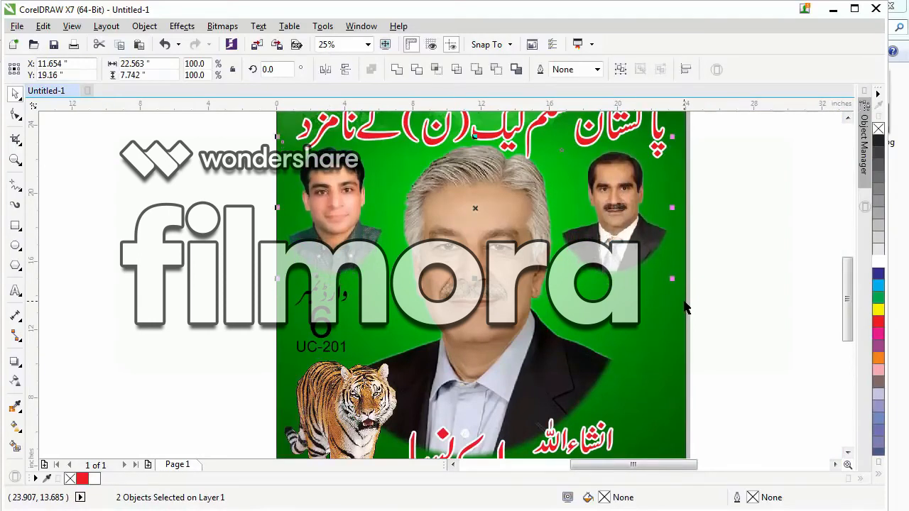
left_click(740, 223)
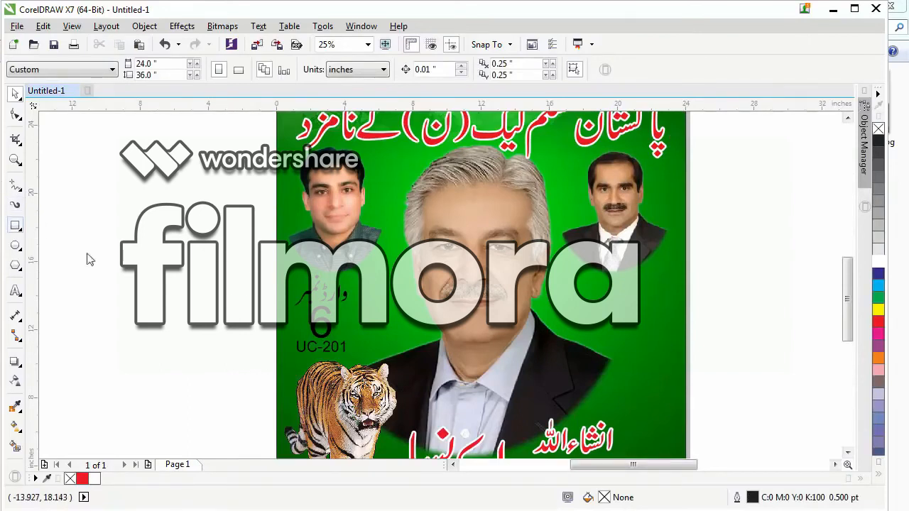
Draw a red-filled rectangle about 4.2 by 5.1 inches around the ward texts, with corners rounded to about 0.7 inch.
scroll(245, 348, "up", 2)
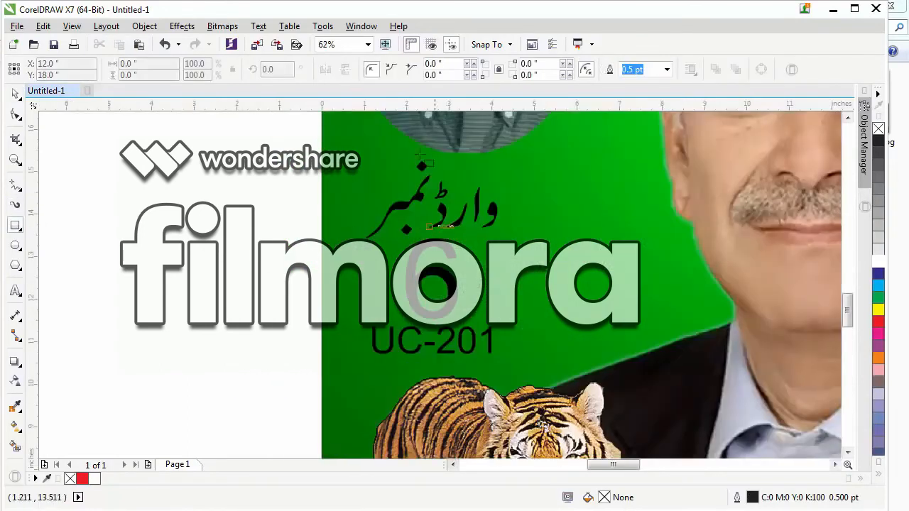
left_click_drag(344, 154, 521, 370)
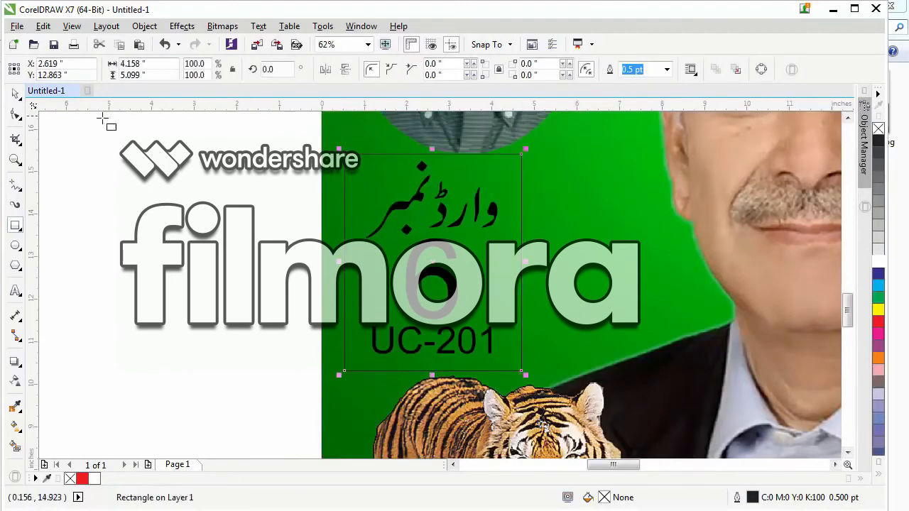
key("F10")
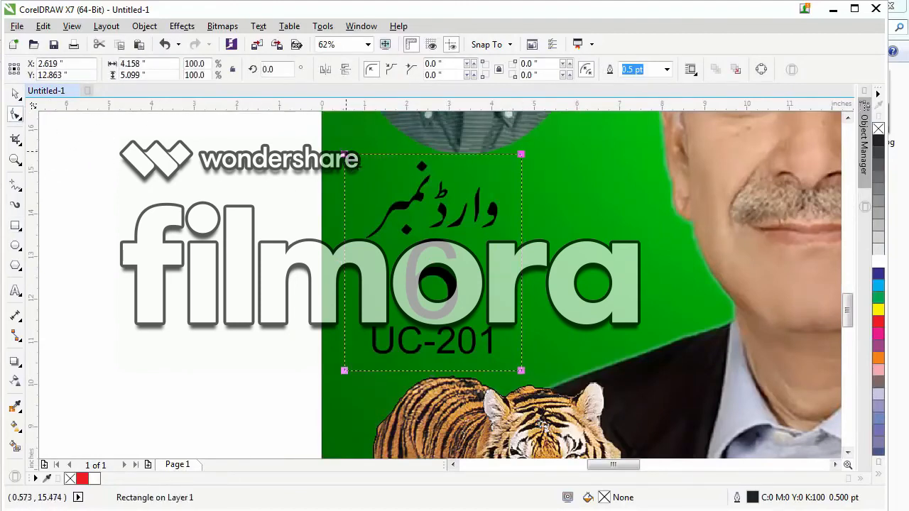
left_click_drag(344, 154, 369, 189)
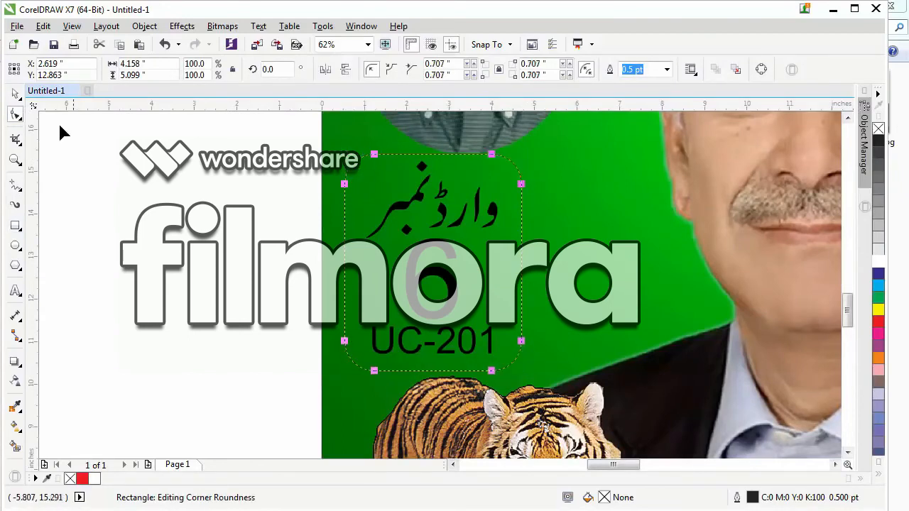
left_click(16, 93)
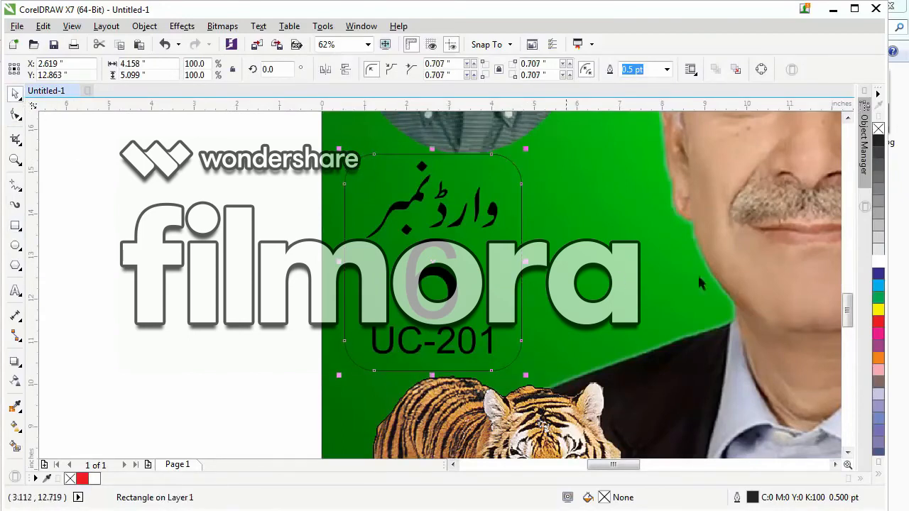
left_click(878, 321)
Bring the three ward texts in front of the red rectangle and fill them with white.
left_click_drag(219, 149, 554, 360)
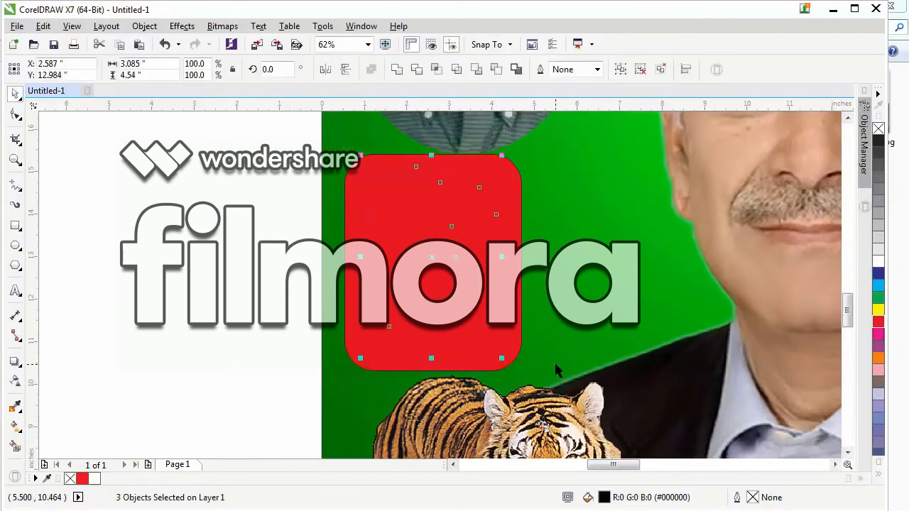
key("shift+Page_Up")
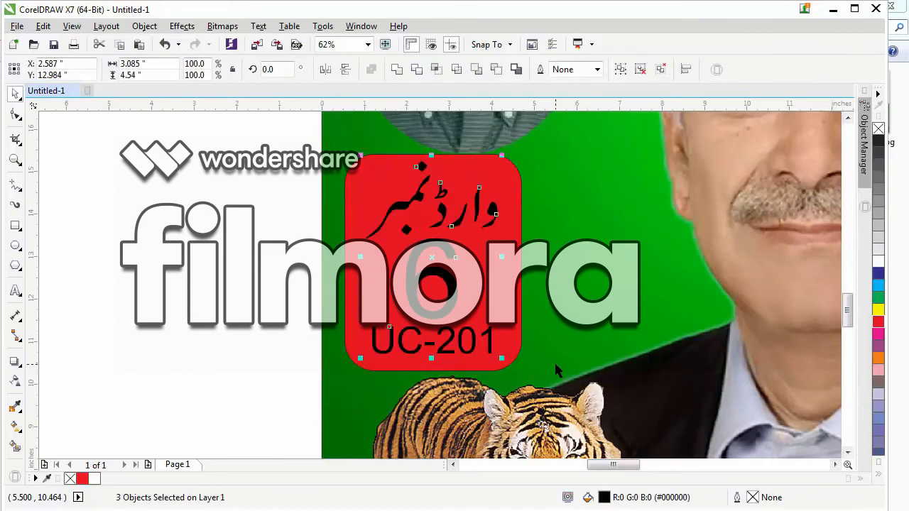
left_click(879, 260)
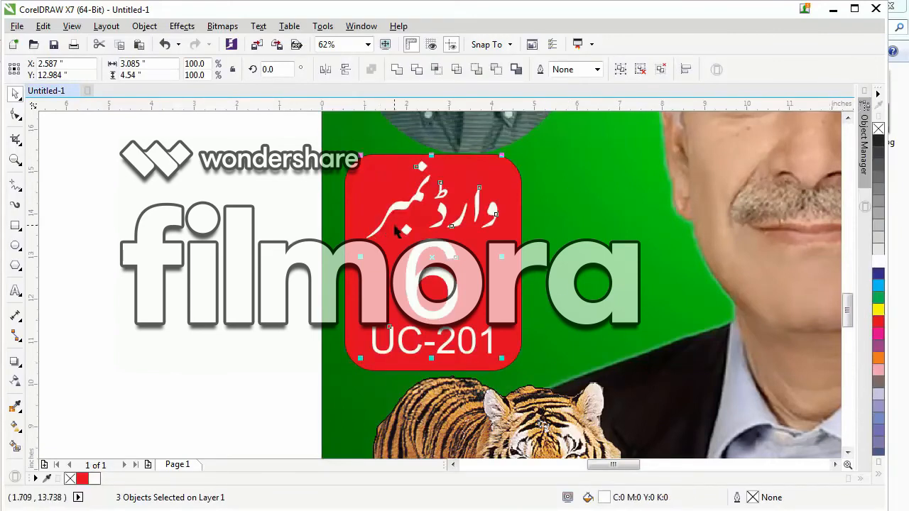
Group the three ward texts and centre the group horizontally and vertically on the red rounded rectangle.
key("ctrl+g")
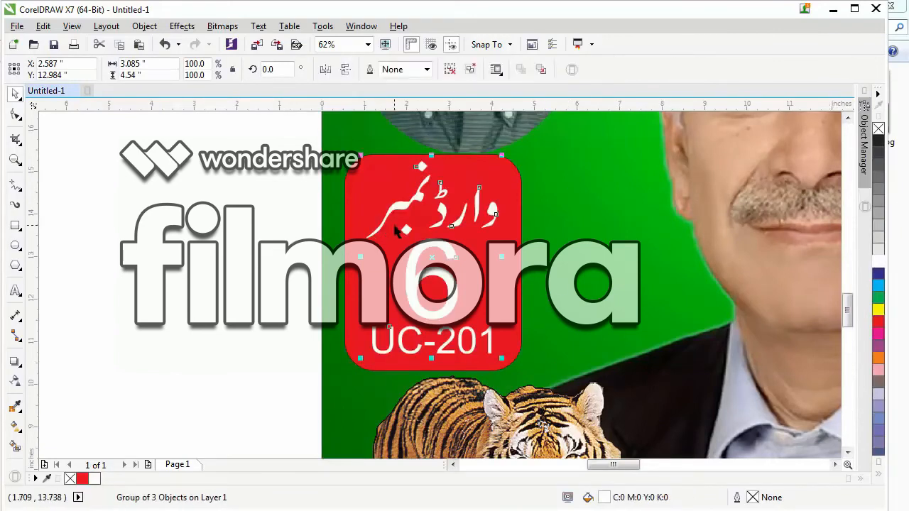
left_click(349, 196, "shift")
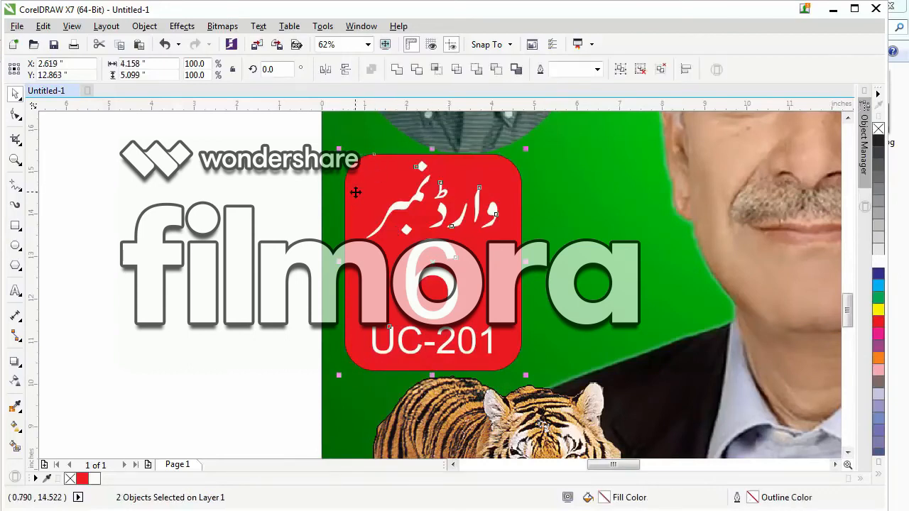
key("c")
key("e")
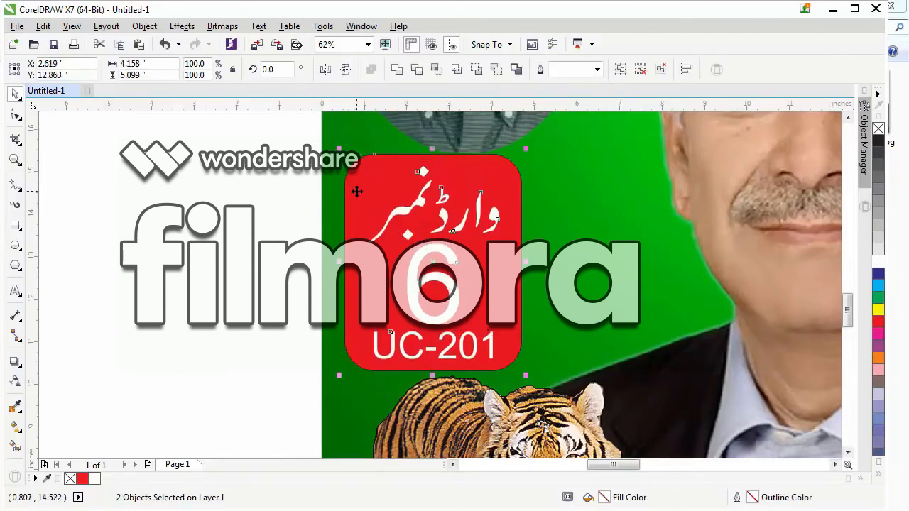
left_click(234, 236)
left_click(349, 178)
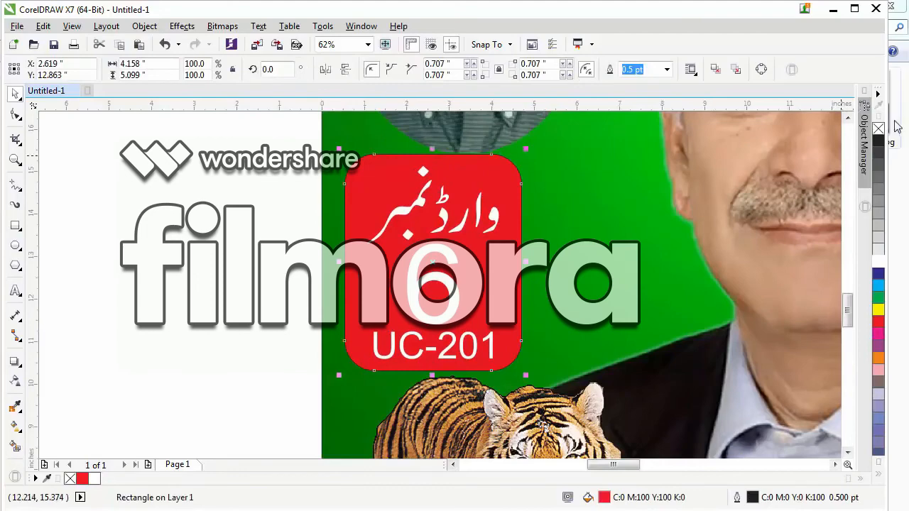
left_click(243, 264)
Move the slogan "شیر پر مہر لگائیں پاکستان کو سنواریں" from below the page to the top of the poster between the two leaders.
scroll(213, 262, "down", 2)
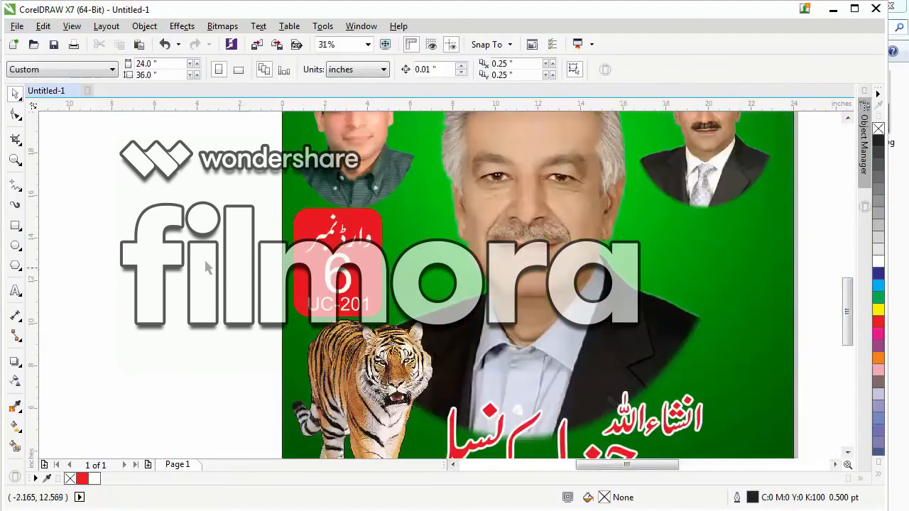
scroll(211, 263, "down", 1)
scroll(497, 377, "down", 1)
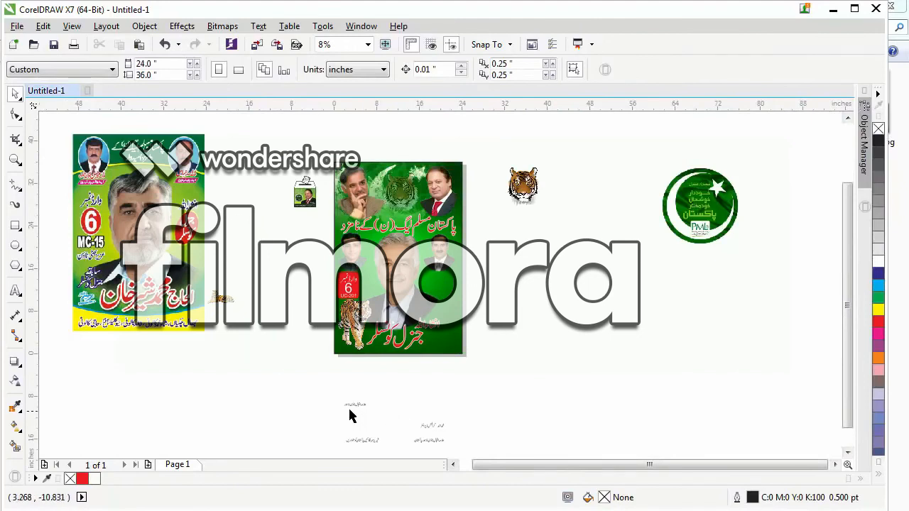
left_click(426, 442)
left_click(363, 441)
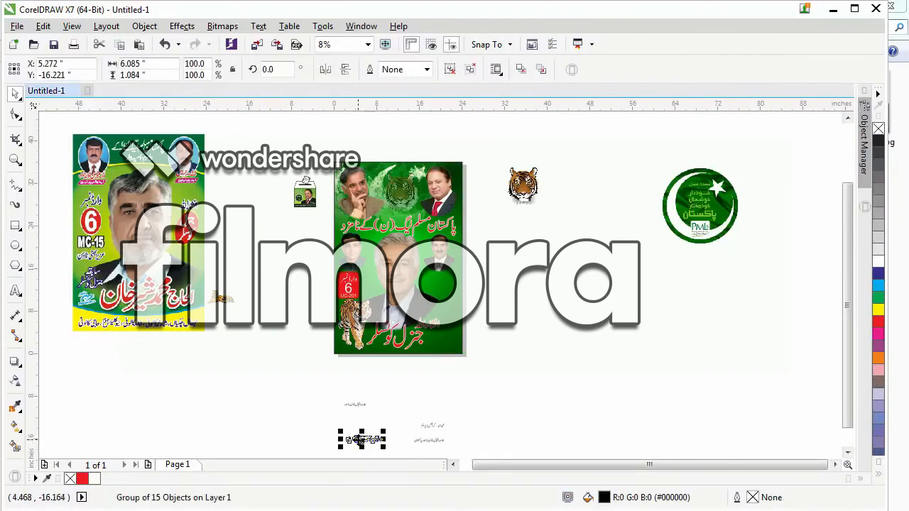
left_click_drag(357, 439, 389, 172)
Enlarge the slogan to about 10.5 by 1.9 inches near the poster's top edge and shift the red-tied leader's portrait slightly outward.
key("z")
left_click_drag(335, 142, 495, 225)
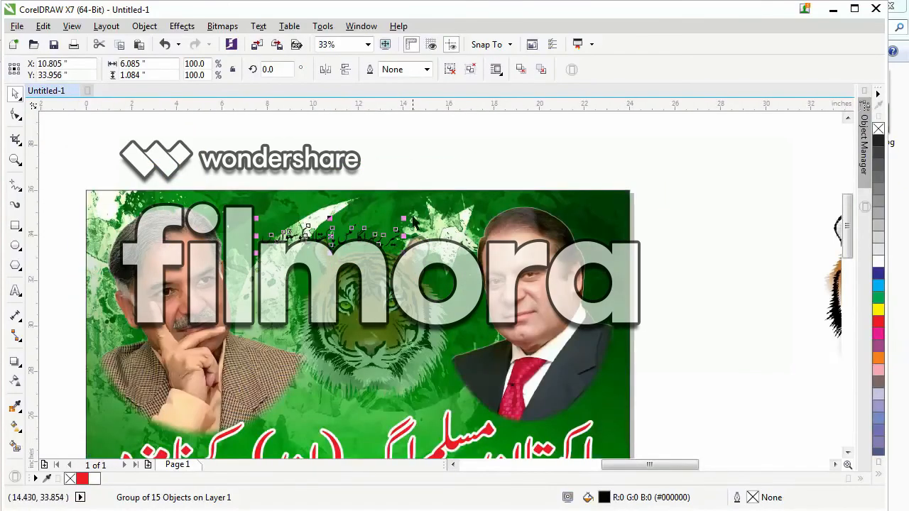
left_click_drag(402, 218, 453, 209)
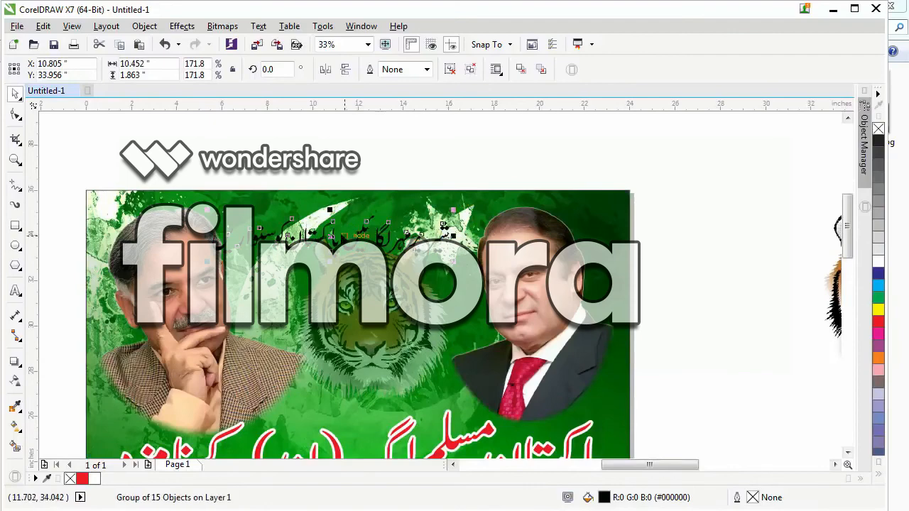
left_click_drag(333, 235, 357, 217)
left_click_drag(547, 306, 565, 313)
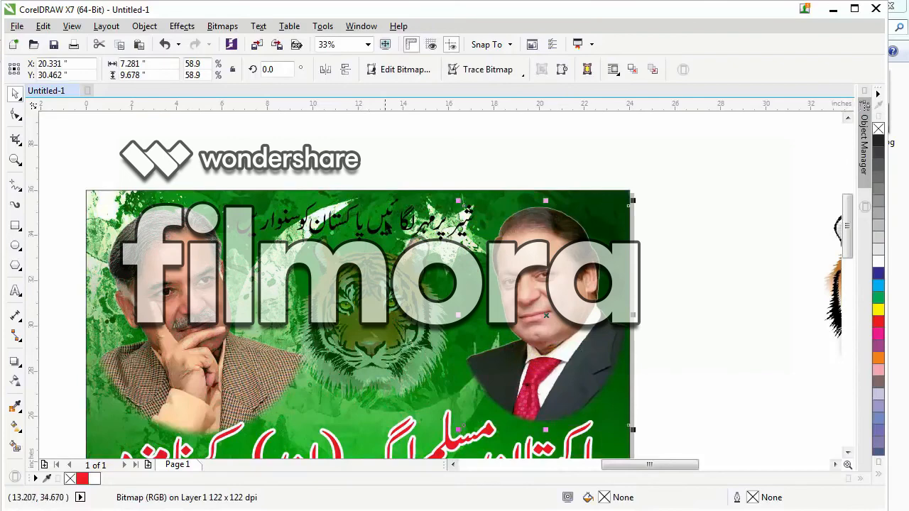
Enlarge the slogan between the two leaders to about 11.56 by 2.06 inches and shift it slightly down.
left_click(392, 222)
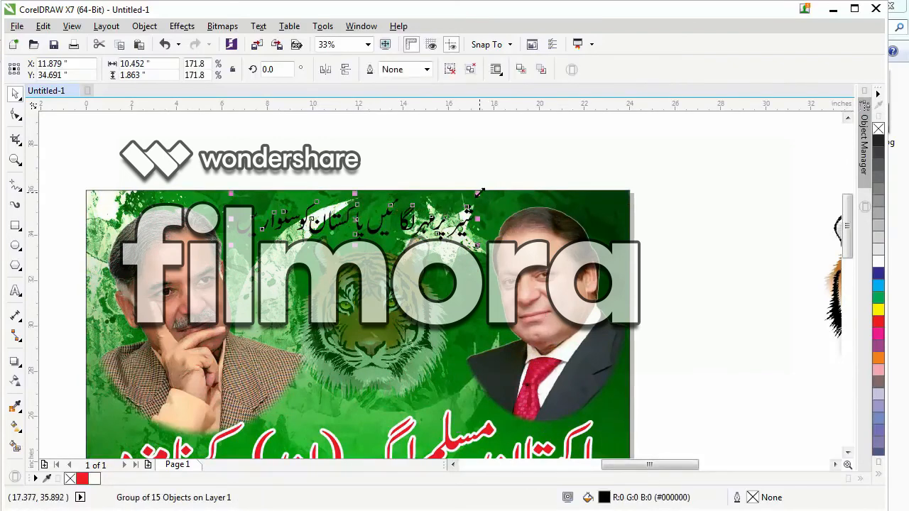
left_click_drag(480, 192, 492, 184)
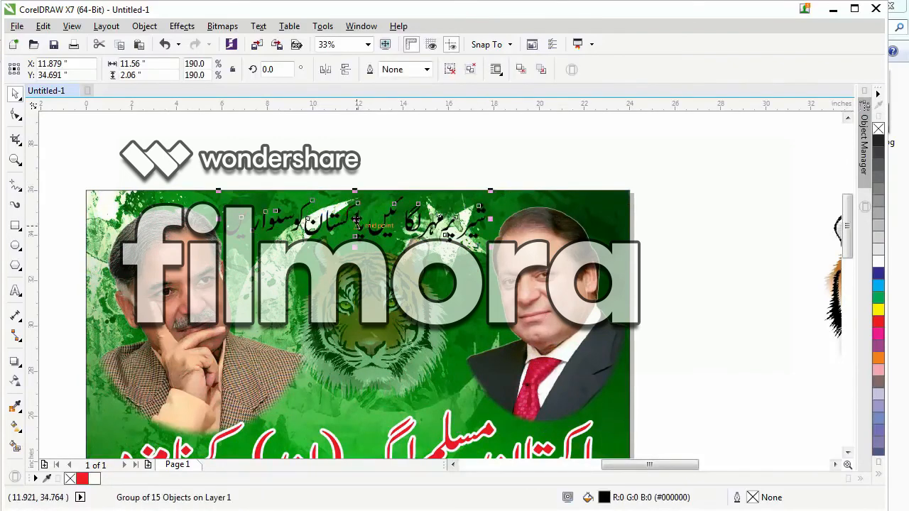
left_click_drag(357, 223, 357, 229)
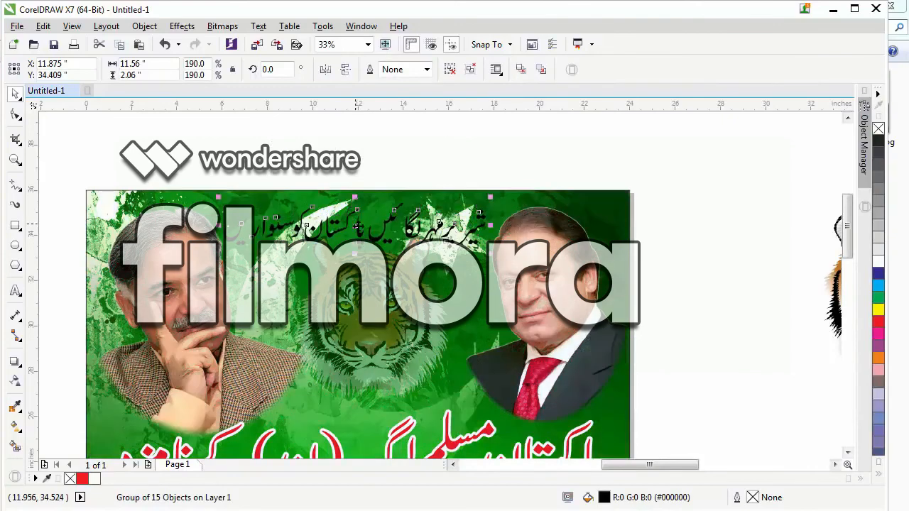
Fill the slogan with red and give it a white 3 pt outline.
left_click(878, 323)
right_click(876, 261)
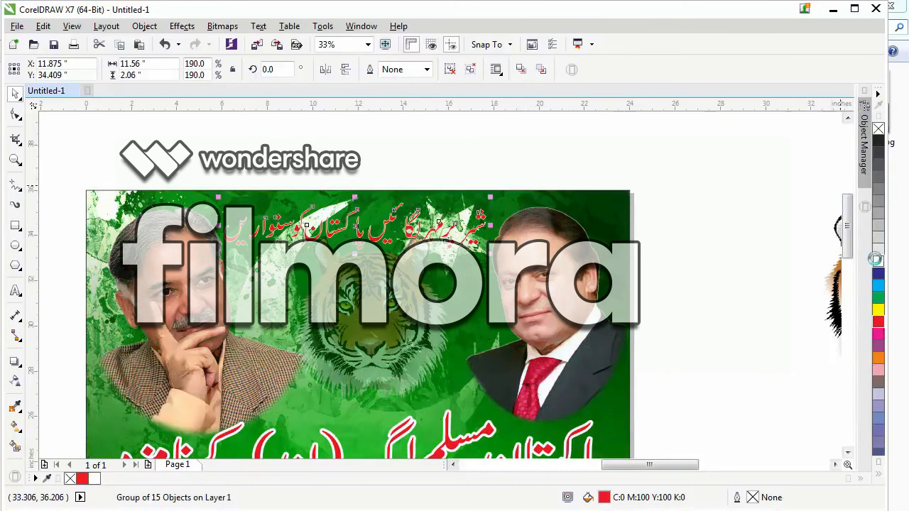
left_click(427, 69)
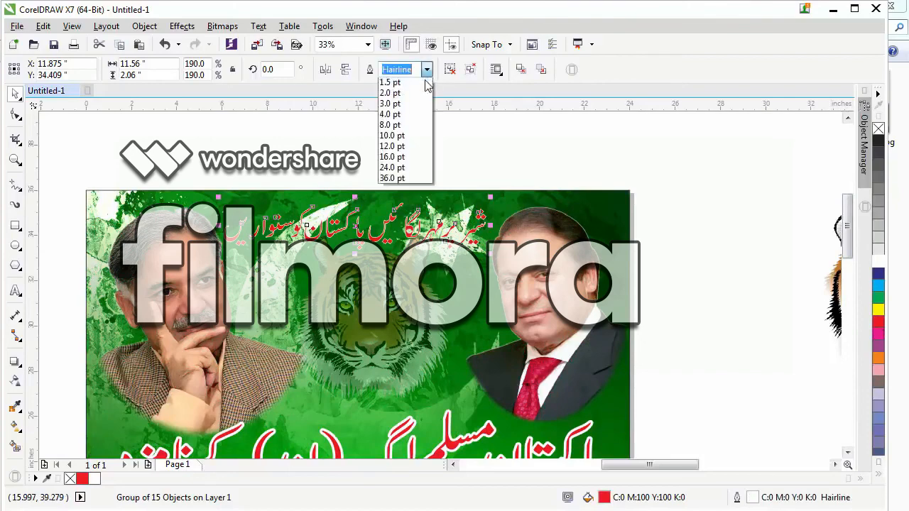
left_click(388, 157)
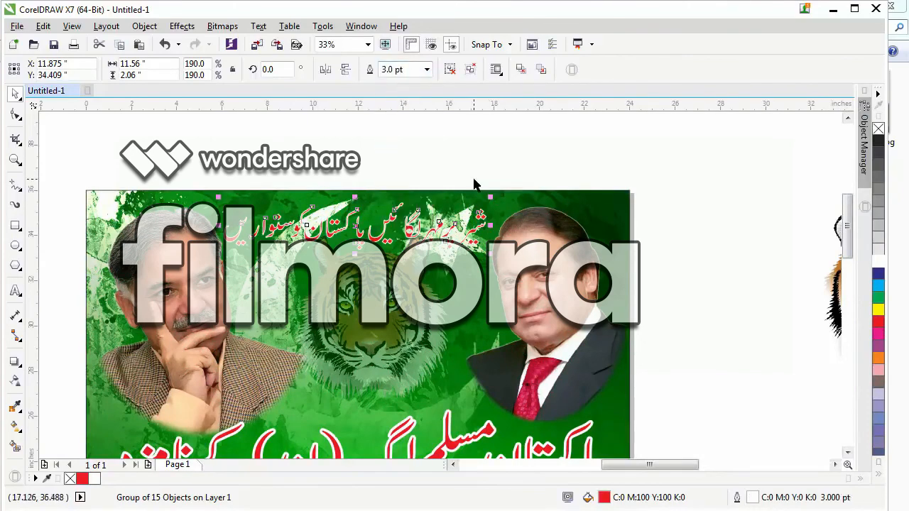
Set the slogan's outline to 8 pt with rounded corners, placed behind the fill and scaling with the object.
key("F12")
left_click(353, 170)
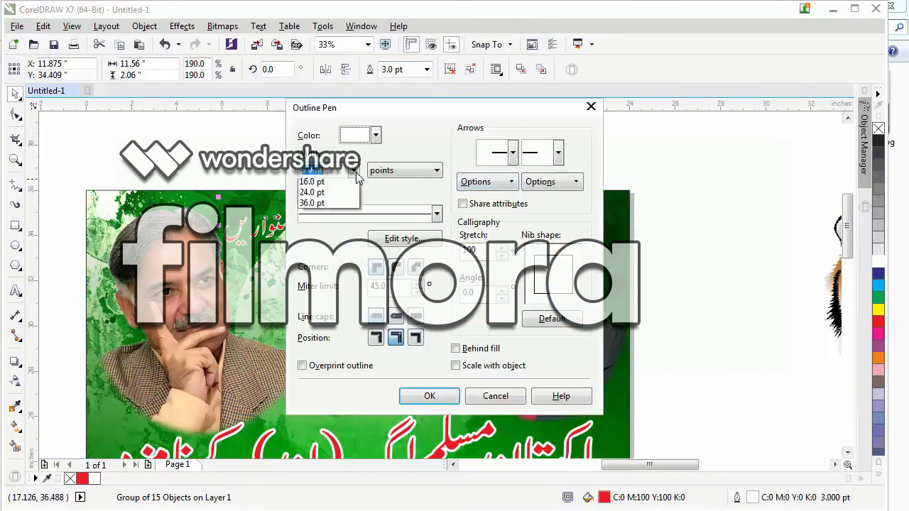
left_click(305, 280)
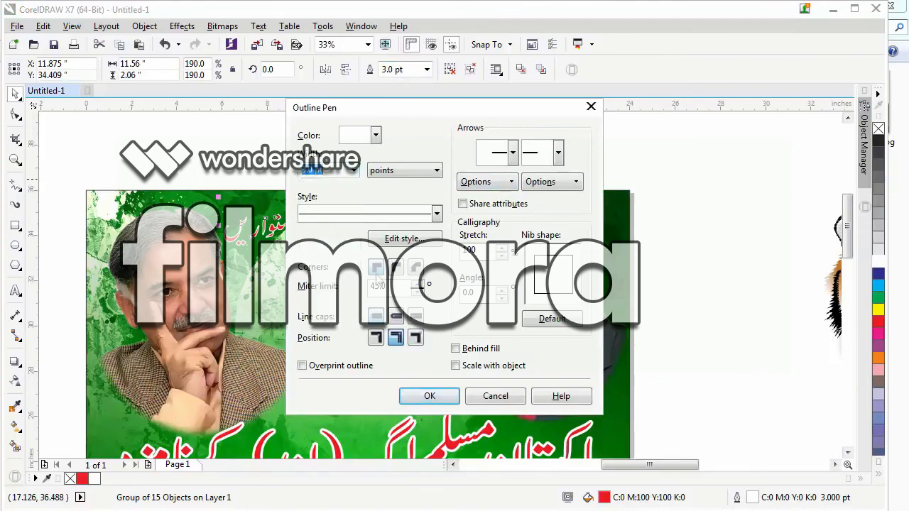
left_click(456, 348)
left_click(457, 366)
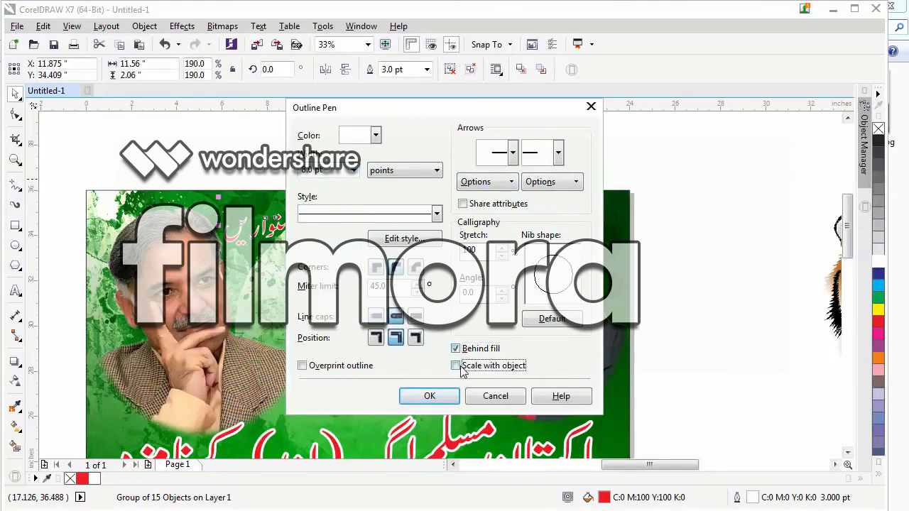
left_click(429, 396)
left_click(468, 156)
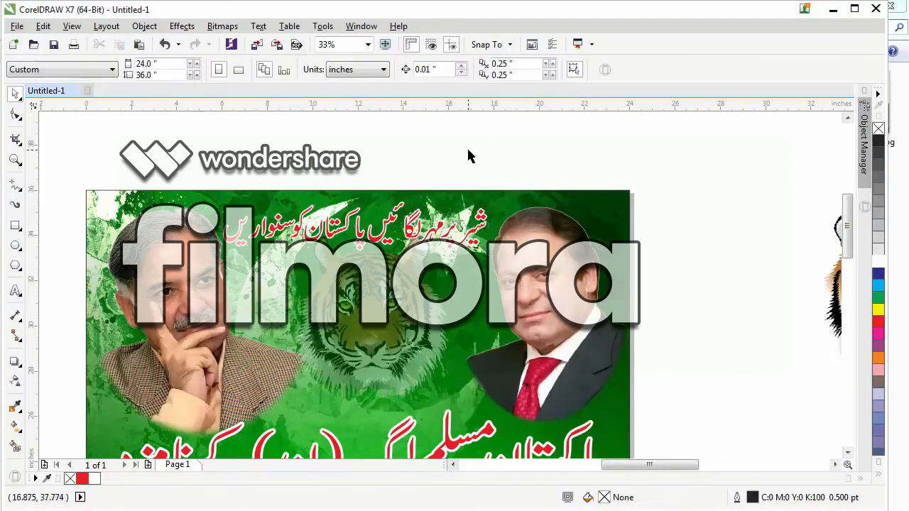
Move the ballot box picture across the page to the empty area beside the poster's lower right side.
scroll(469, 156, "down", 1)
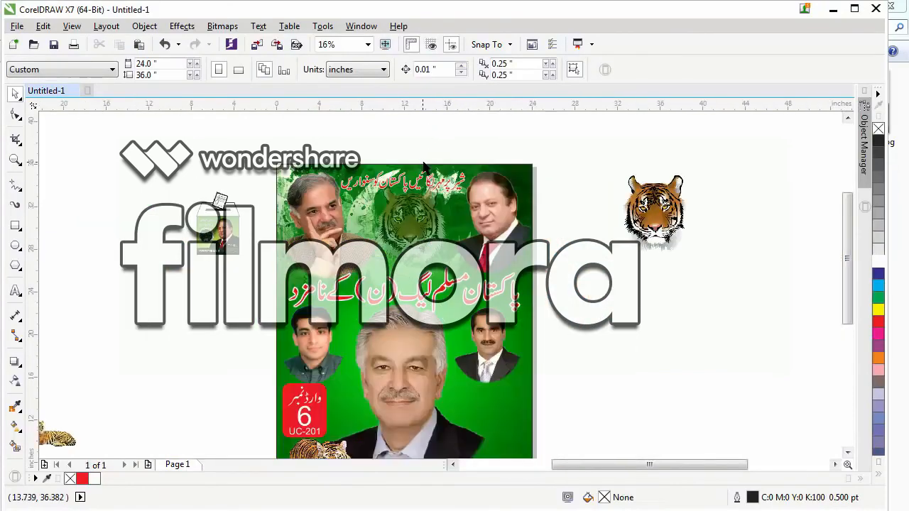
scroll(220, 307, "down", 1)
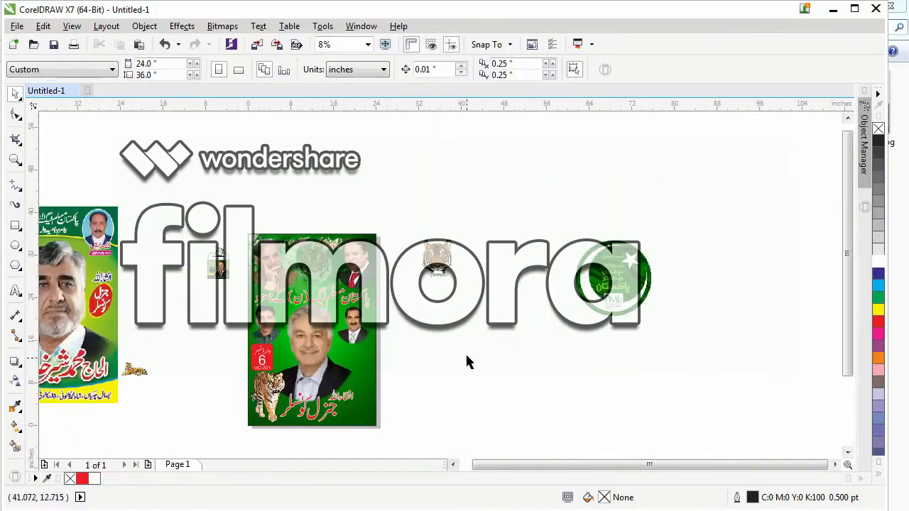
left_click_drag(220, 267, 419, 371)
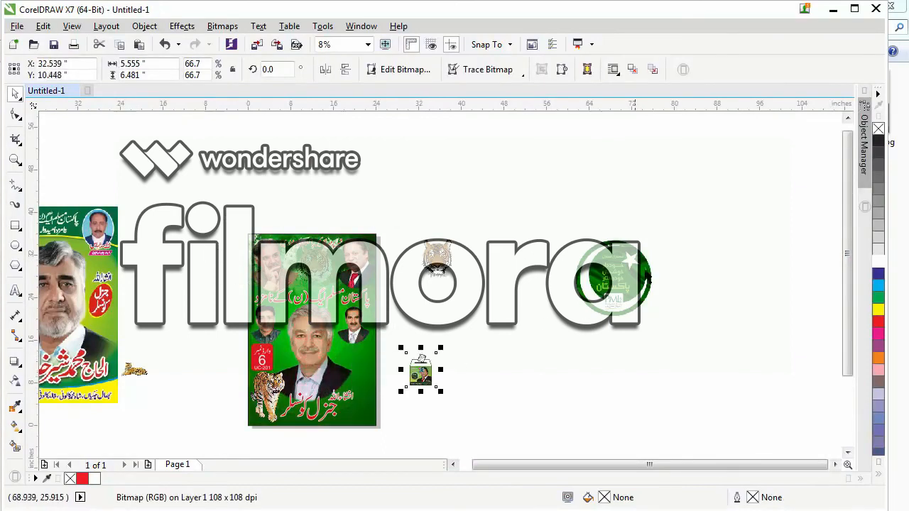
Move the round green PML-N emblem onto the poster's lower right corner beside the large title and shrink it to about 3.44 by 3.44 inches.
left_click_drag(599, 290, 402, 396)
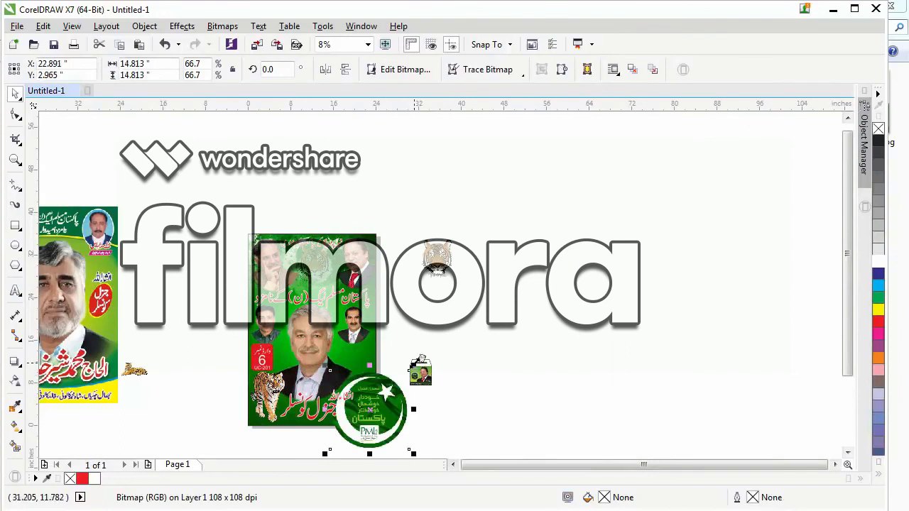
left_click_drag(414, 366, 393, 388)
left_click_drag(372, 419, 361, 420)
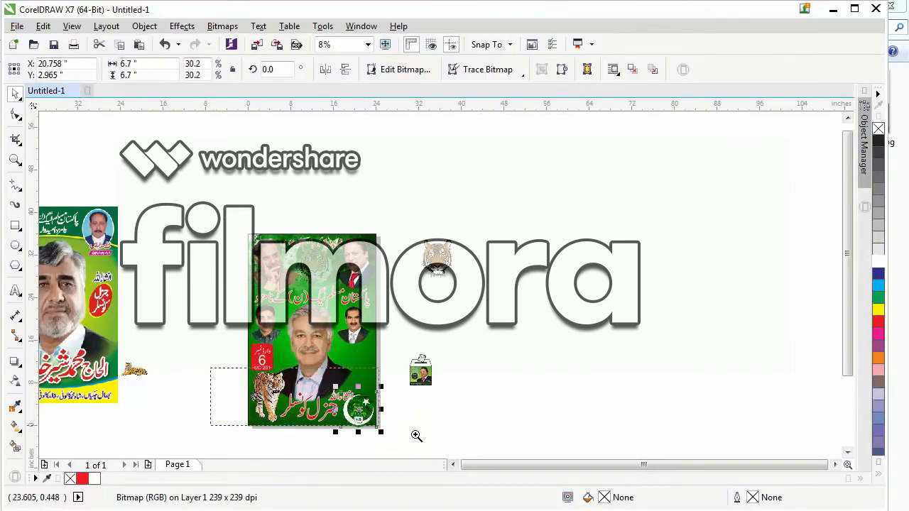
scroll(472, 430, "up", 3)
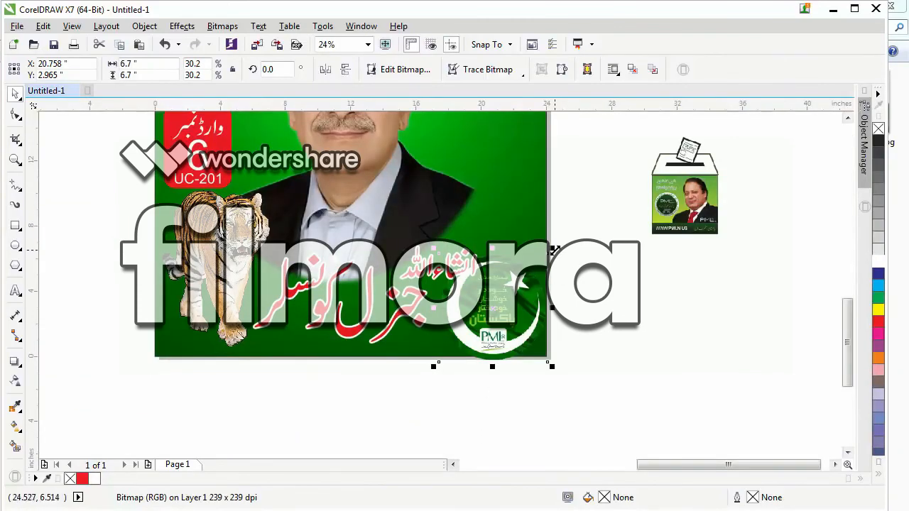
left_click_drag(554, 250, 465, 307)
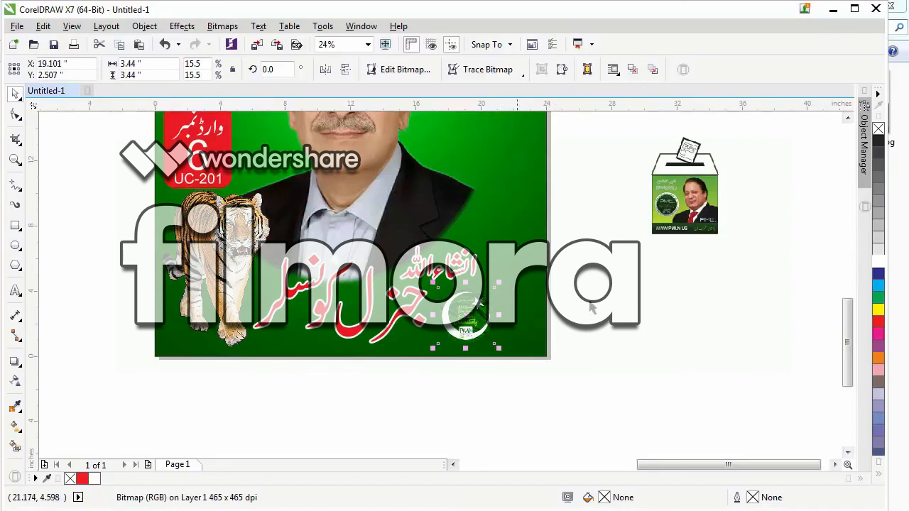
left_click(280, 382)
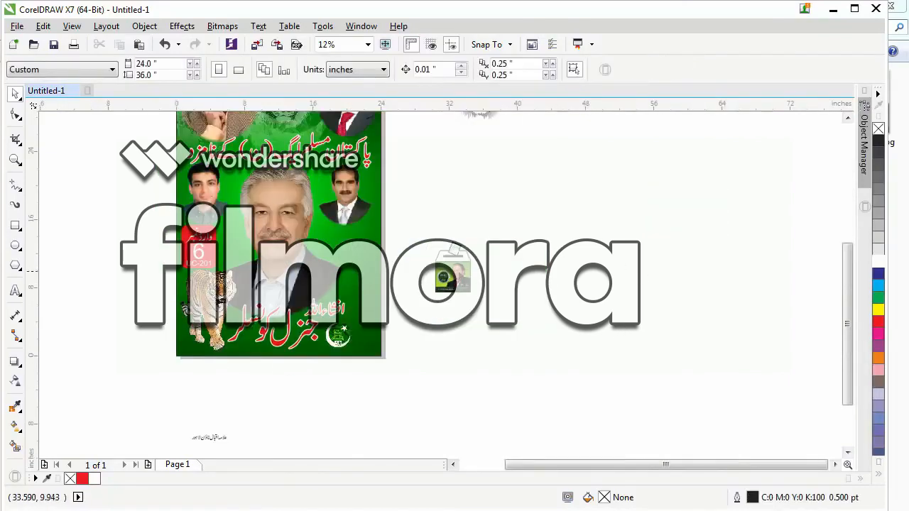
Place the ballot box on the poster below the right-hand moustached man's portrait and enlarge it to about 7.1 by 8.3 inches.
left_click_drag(480, 267, 337, 251)
scroll(374, 223, "up", 3)
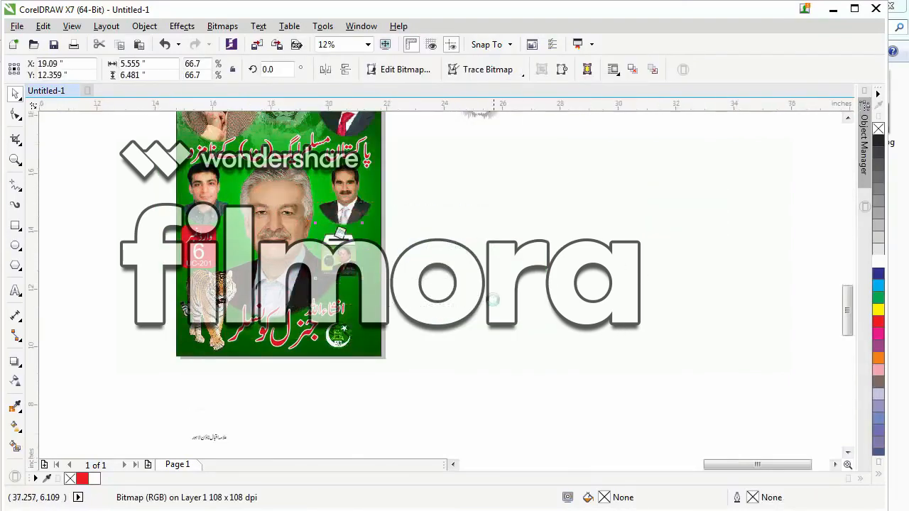
left_click_drag(387, 179, 415, 152)
left_click_drag(289, 262, 344, 286)
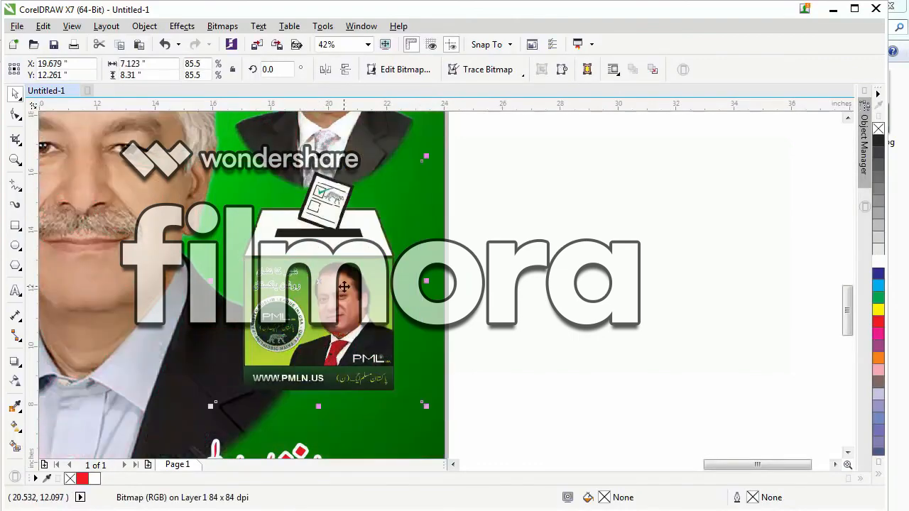
scroll(320, 282, "down", 3)
left_click(479, 323)
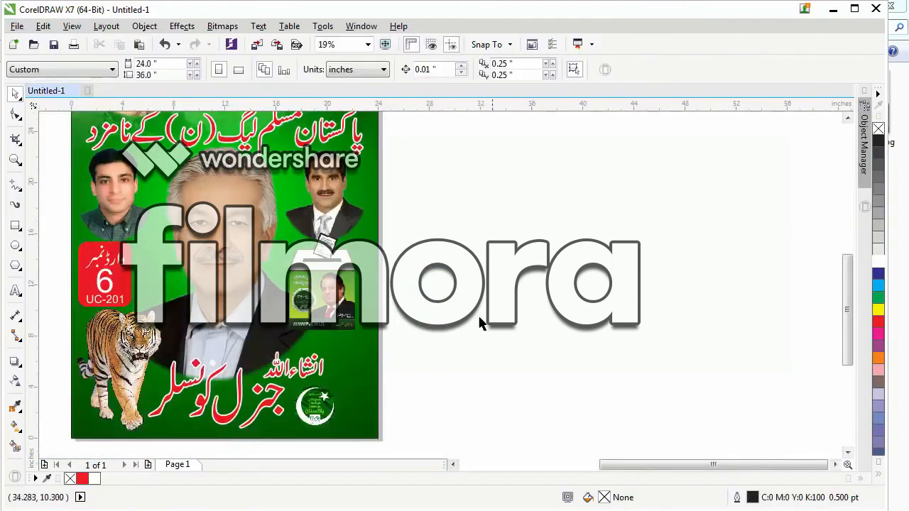
left_click_drag(324, 299, 330, 299)
left_click(461, 331)
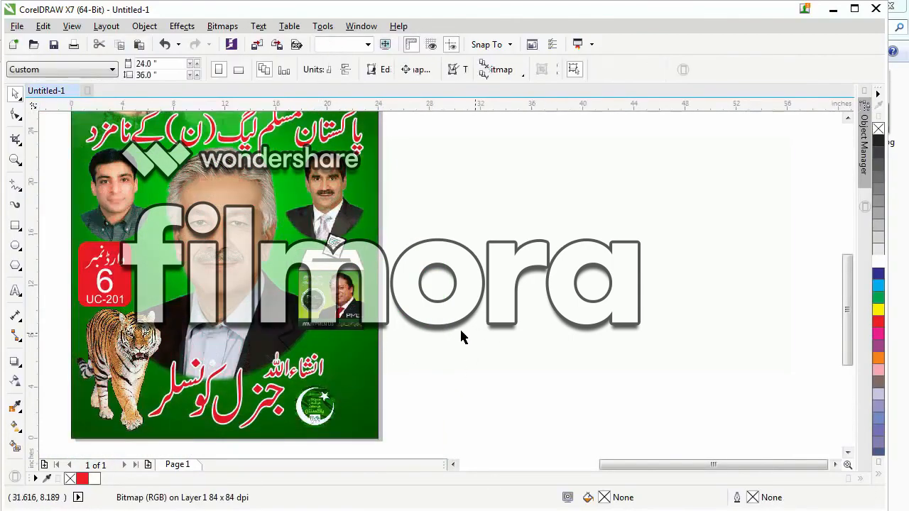
scroll(381, 311, "down", 1)
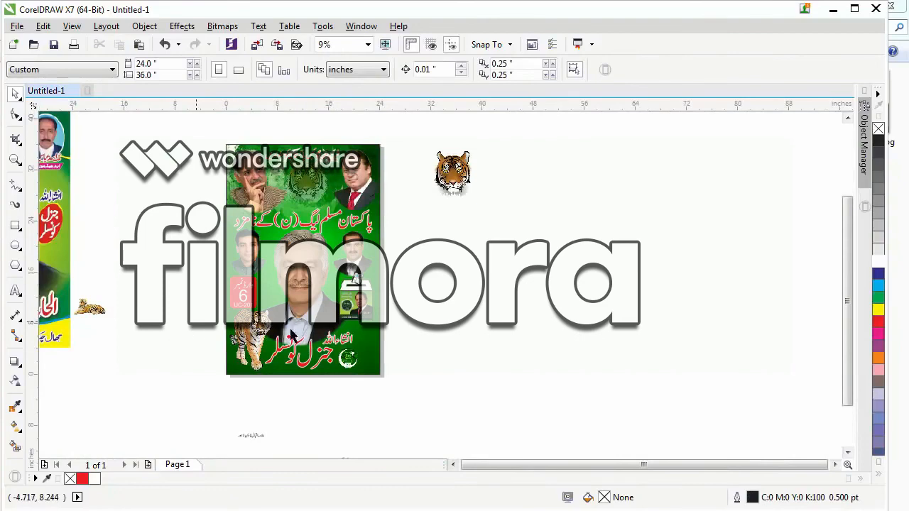
scroll(490, 287, "down", 1)
key("F2")
left_click_drag(333, 209, 481, 354)
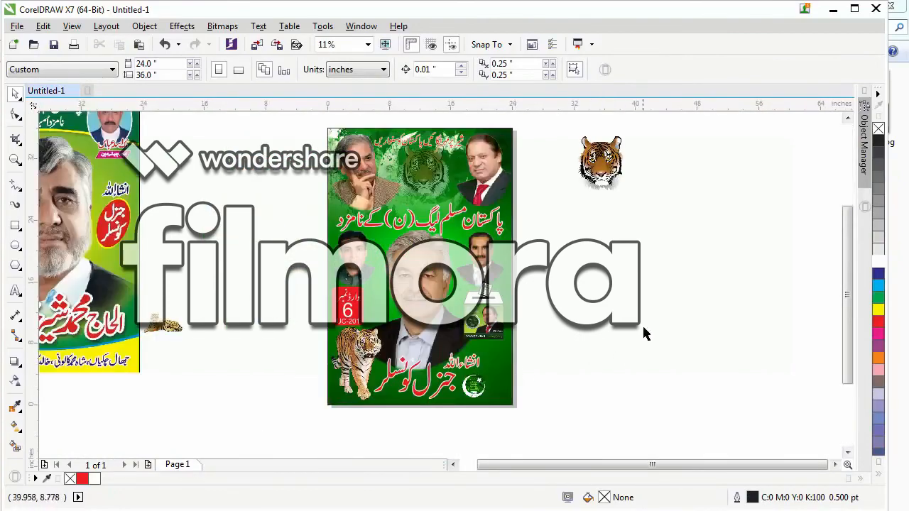